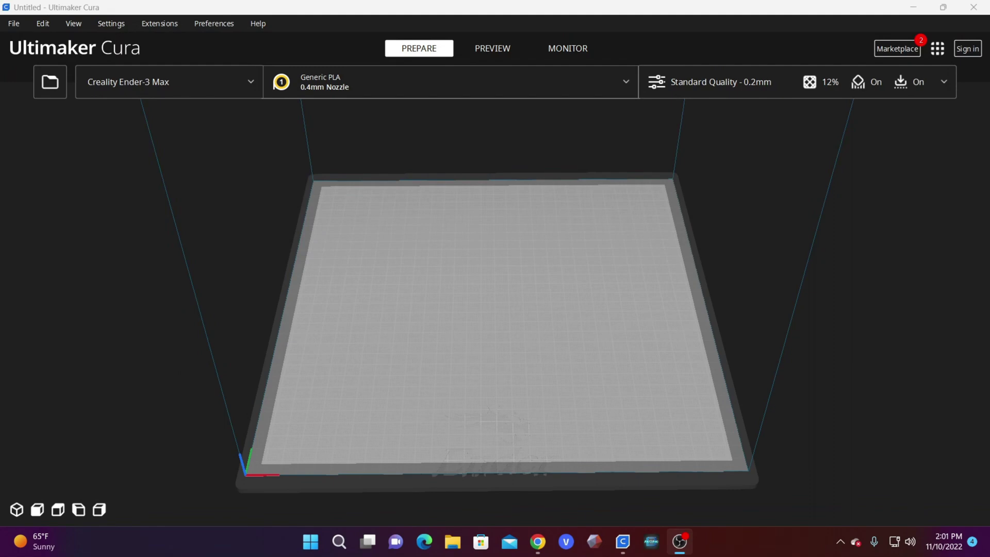
Bring in the mini_overhang_test model file so it sits on the Ender-3 Max build plate.
left_click(538, 541)
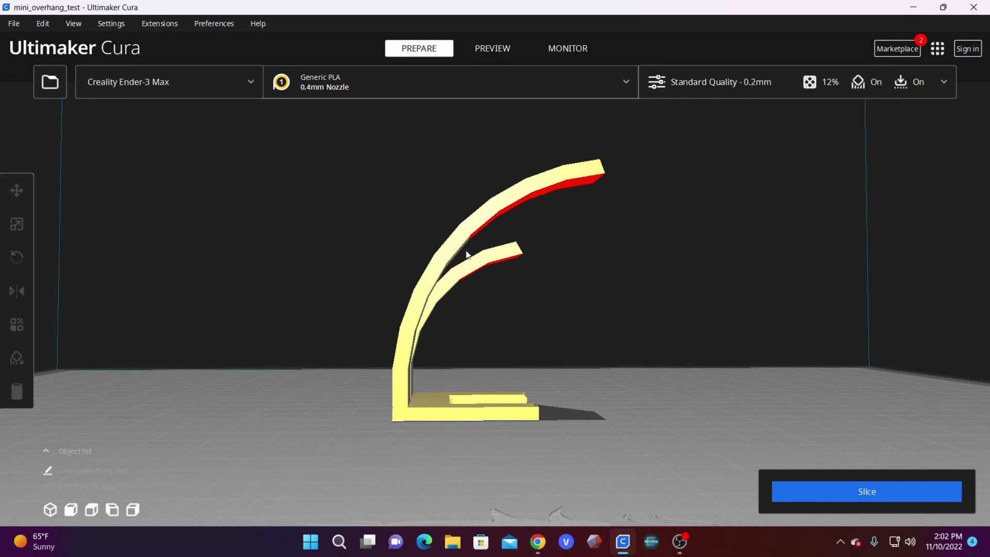
scroll(469, 255, "up", 5)
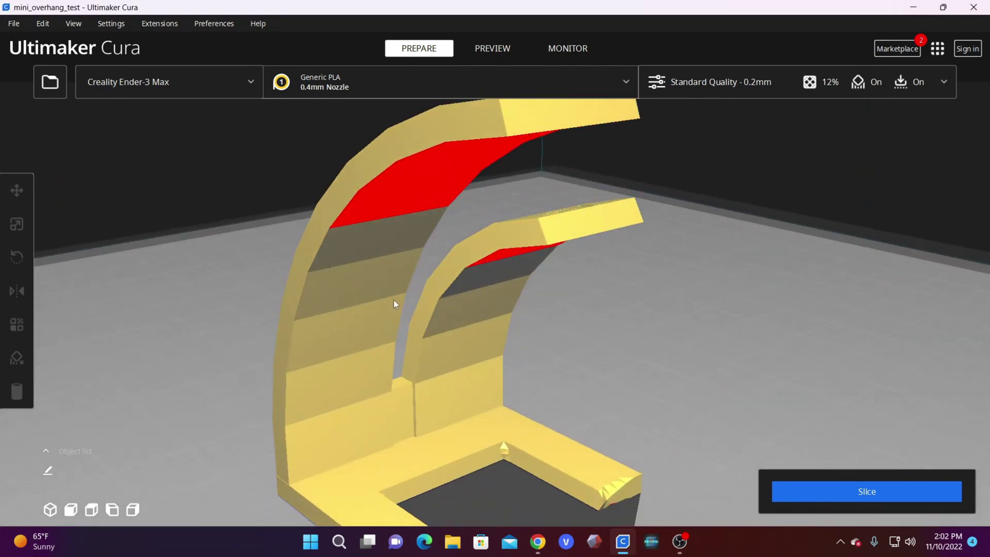
right_click_drag(432, 302, 455, 359)
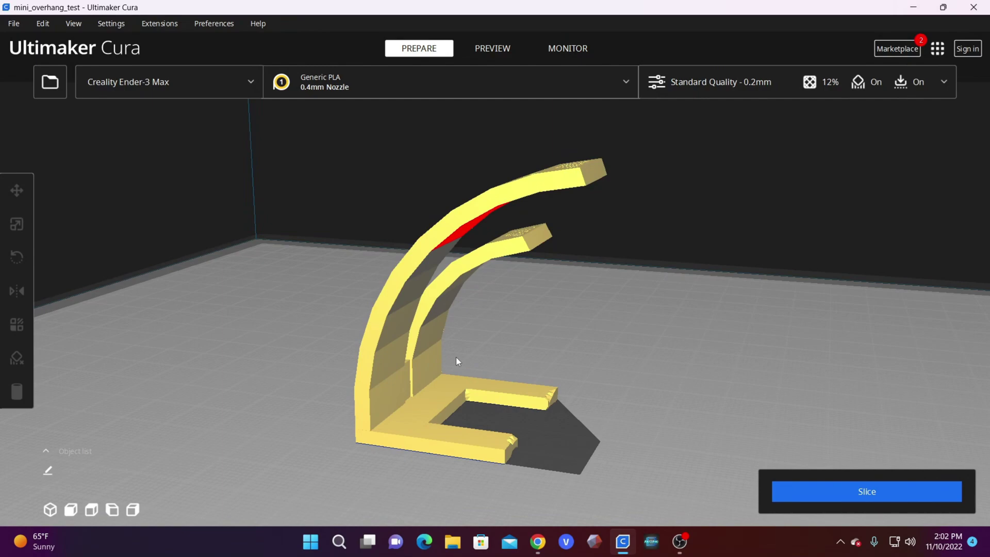
right_click_drag(435, 398, 413, 443)
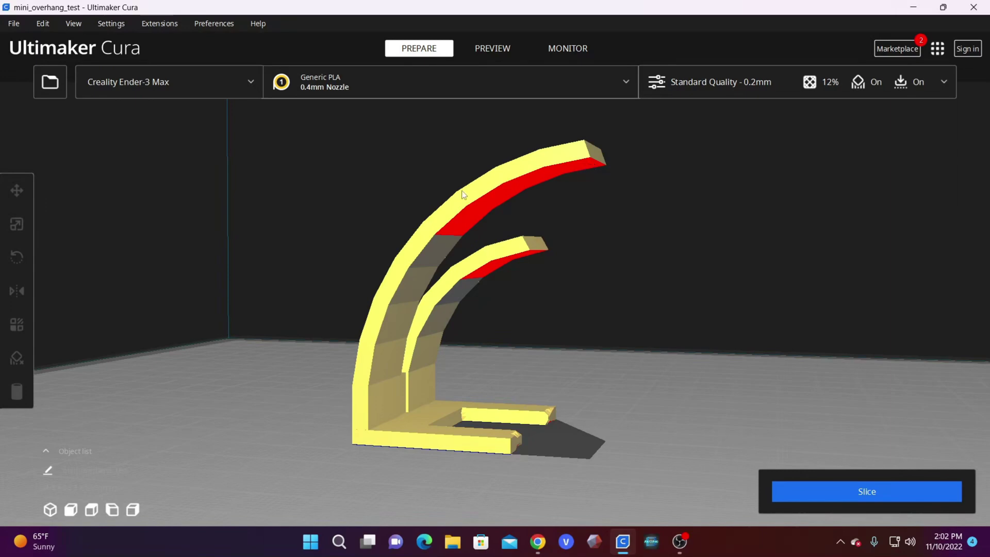
right_click_drag(593, 162, 750, 348)
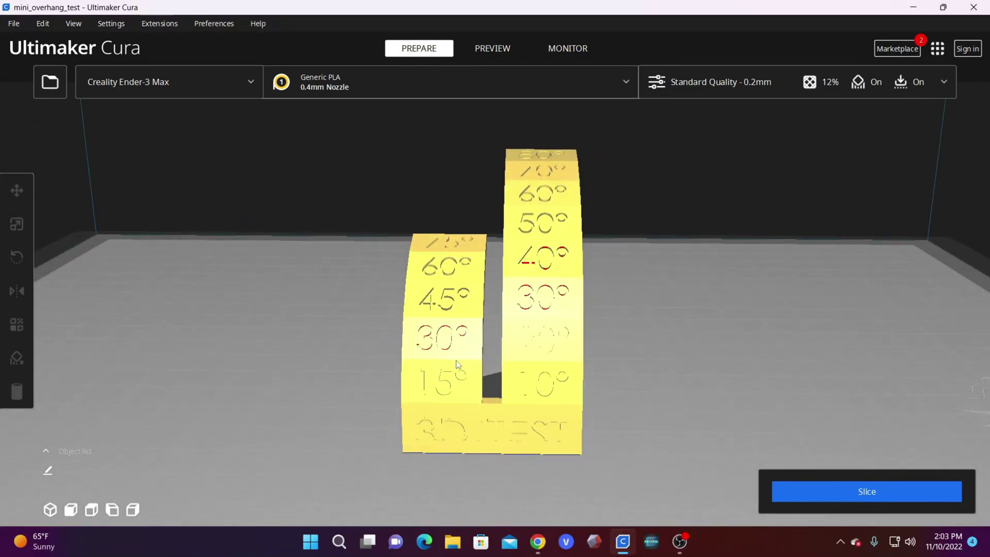
Orbit around the angle-labelled arches, then open the Standard Quality 0.2mm custom print settings.
right_click_drag(458, 367, 597, 378)
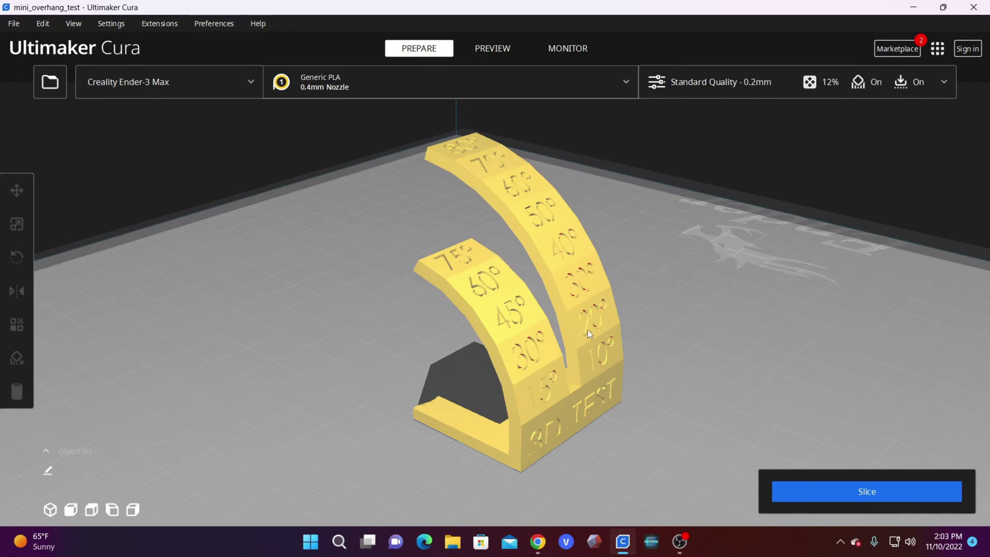
right_click_drag(542, 251, 278, 348)
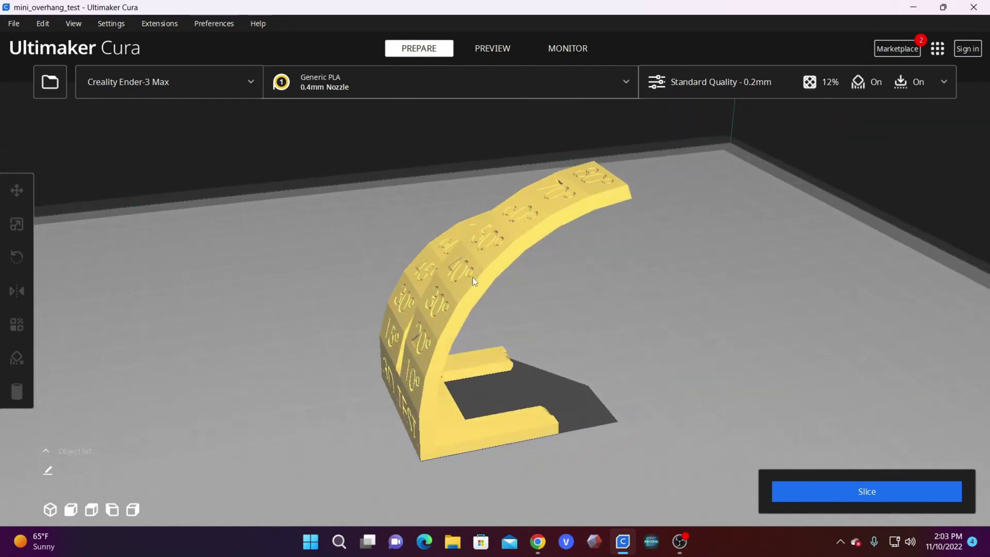
right_click_drag(542, 228, 400, 508)
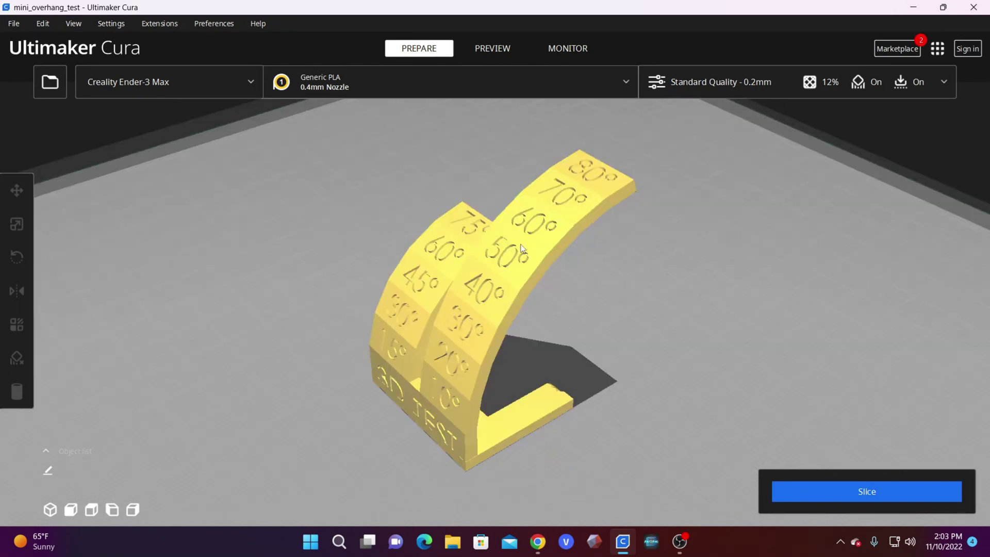
right_click_drag(496, 248, 384, 223)
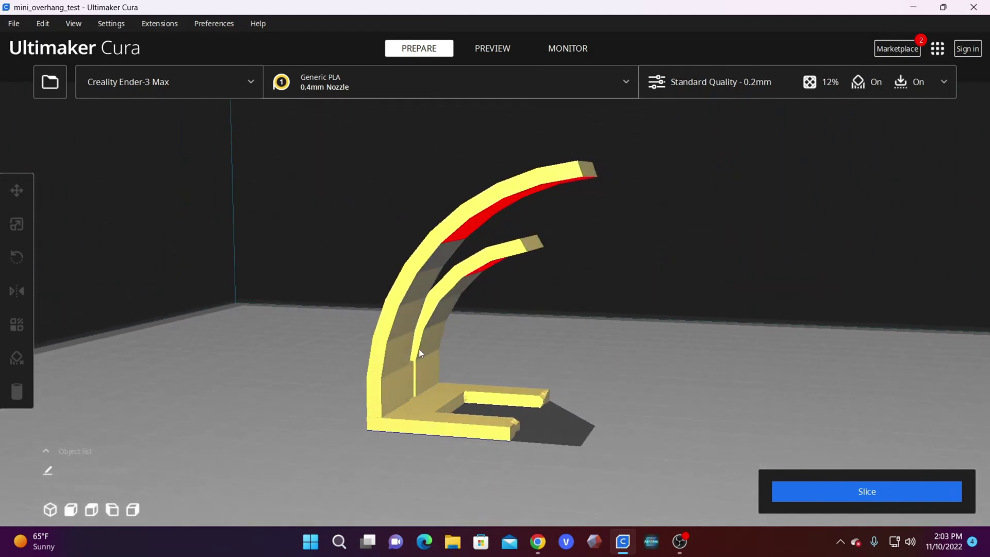
right_click_drag(484, 336, 522, 372)
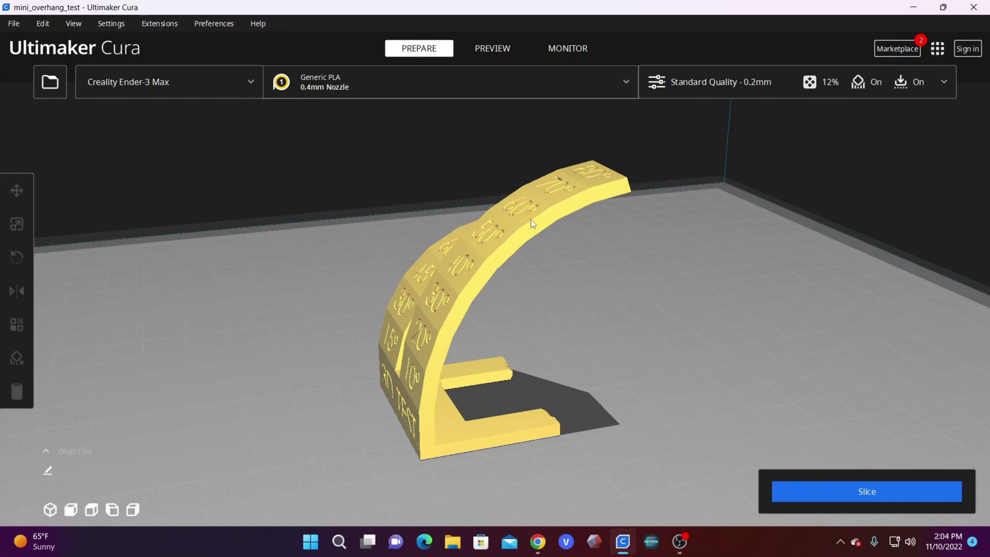
right_click_drag(532, 223, 757, 340)
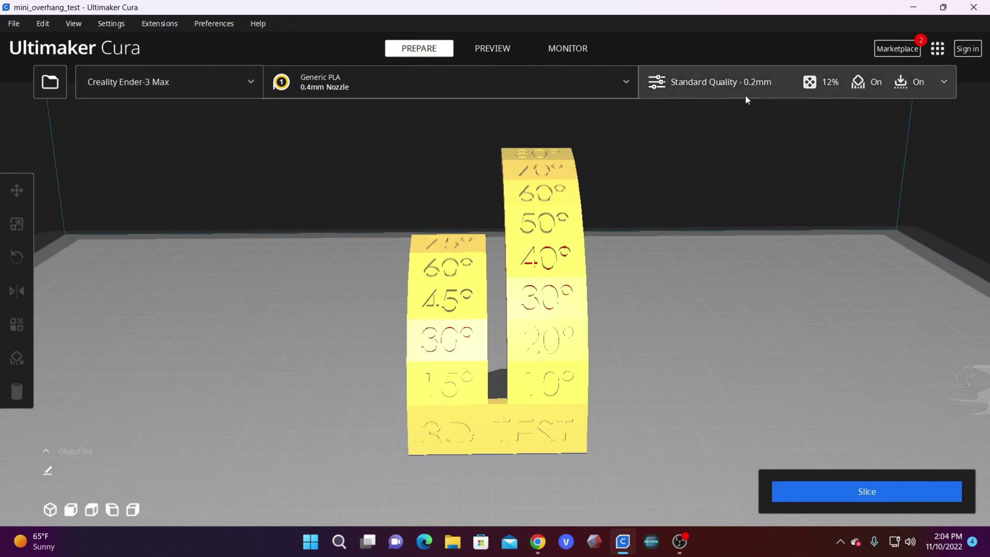
left_click(942, 84)
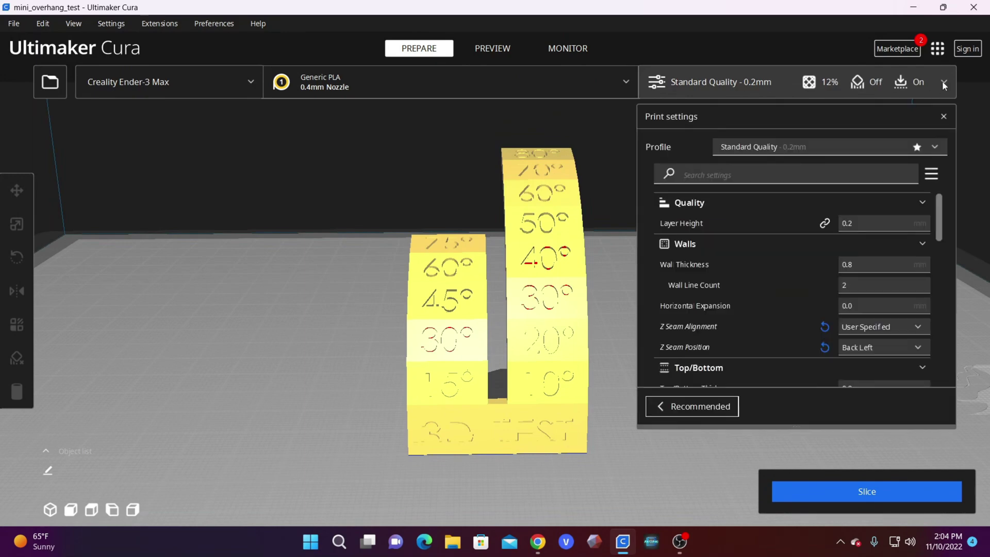
Tick Generate Support, keeping Everywhere placement, 45° overhang angle, Zig Zag pattern and 20% density.
scroll(788, 263, "down", 5)
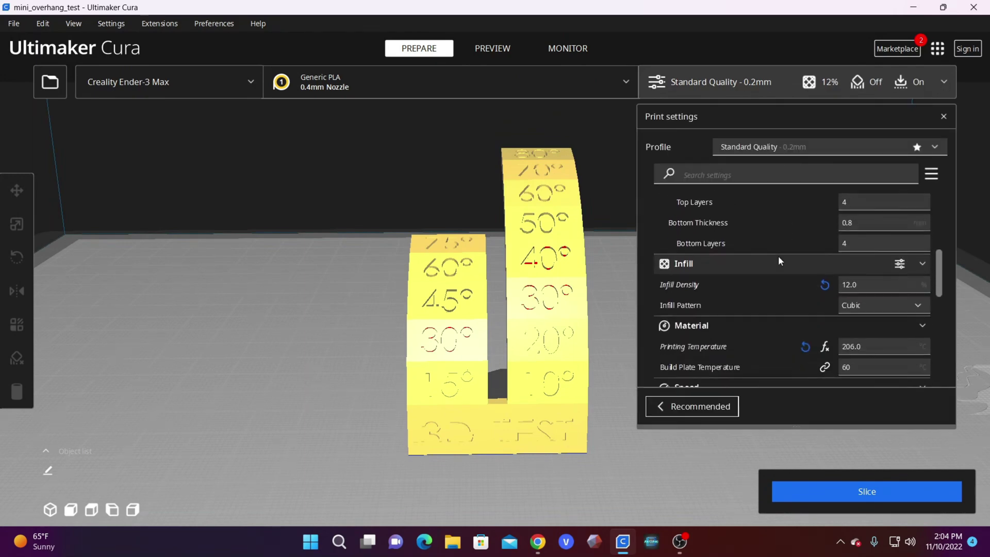
scroll(779, 259, "down", 10)
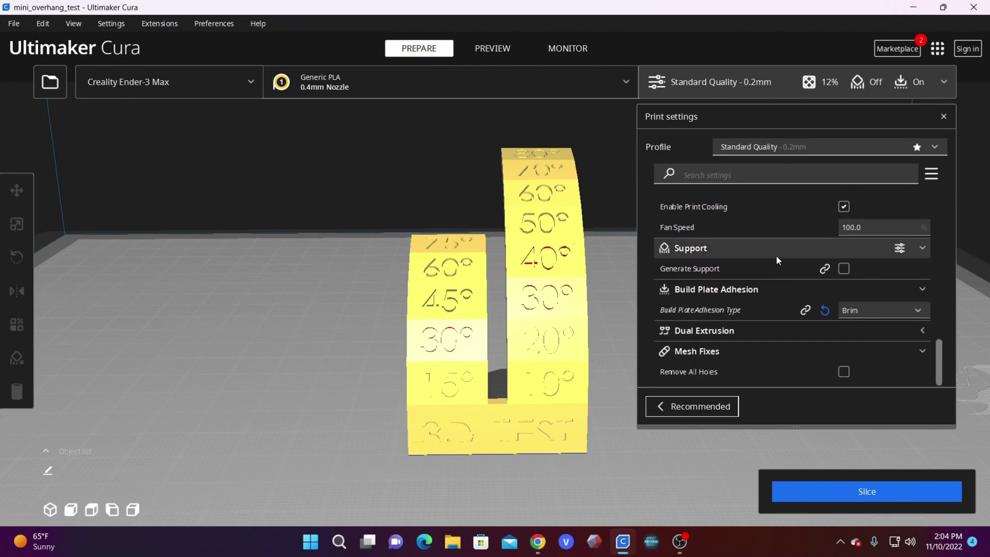
mouse_move(665, 284)
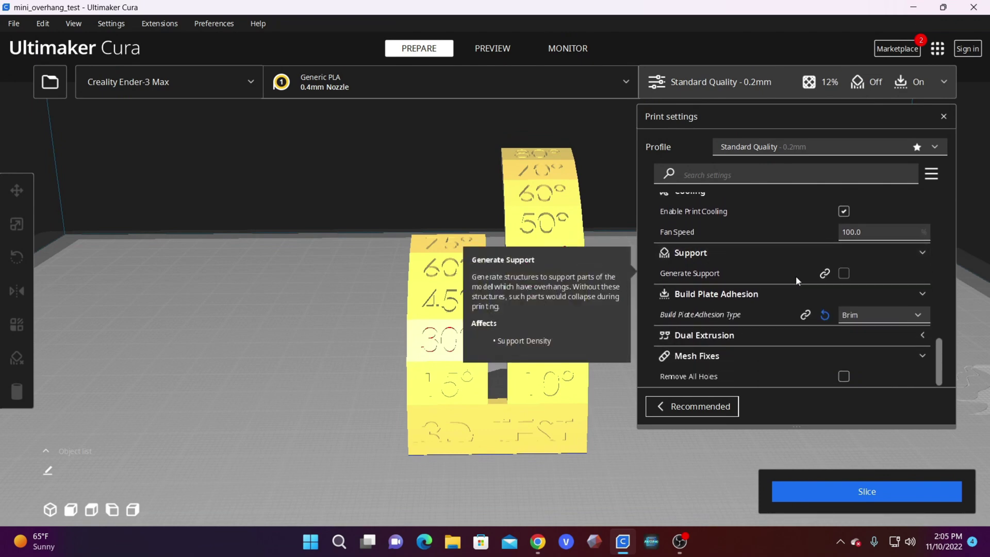
left_click(844, 273)
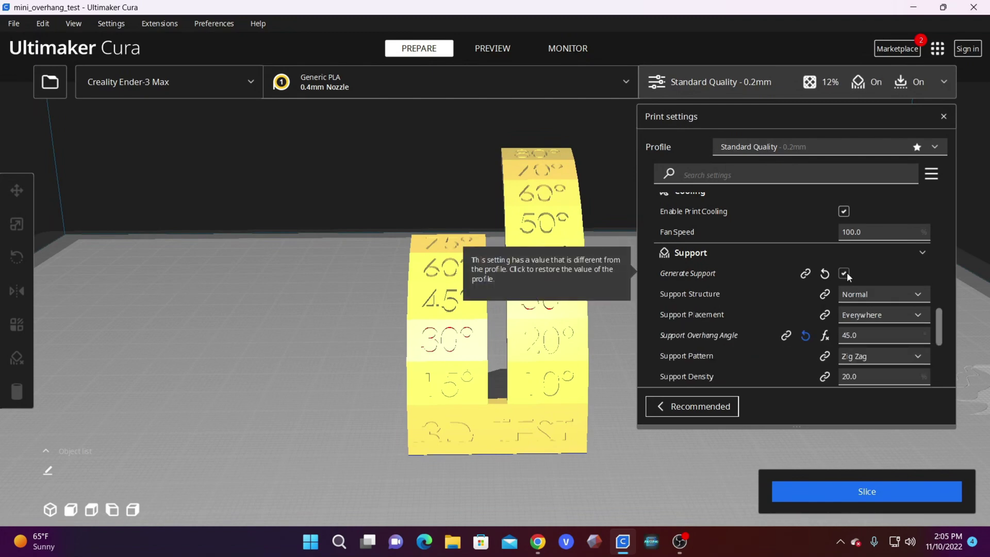
scroll(755, 313, "down", 3)
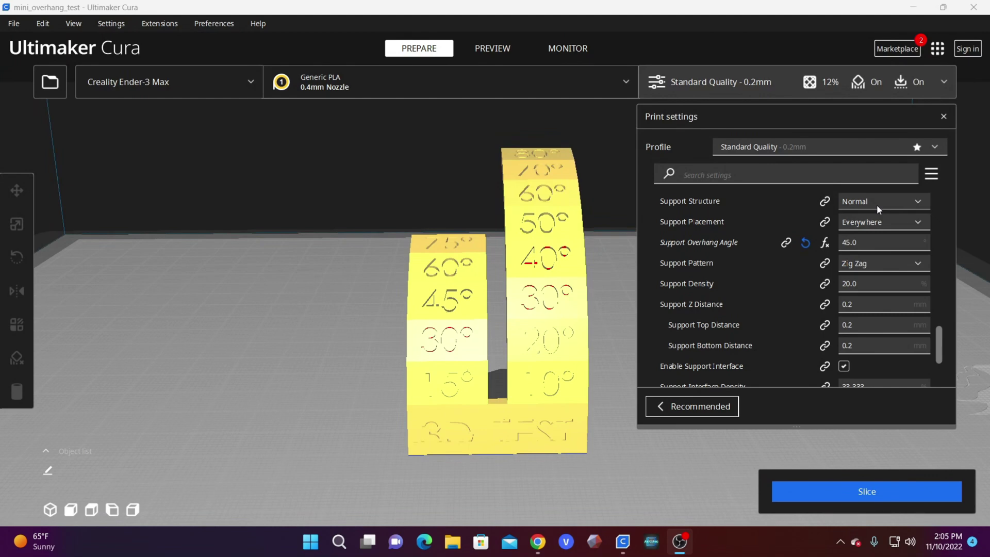
scroll(936, 444, "up", 2)
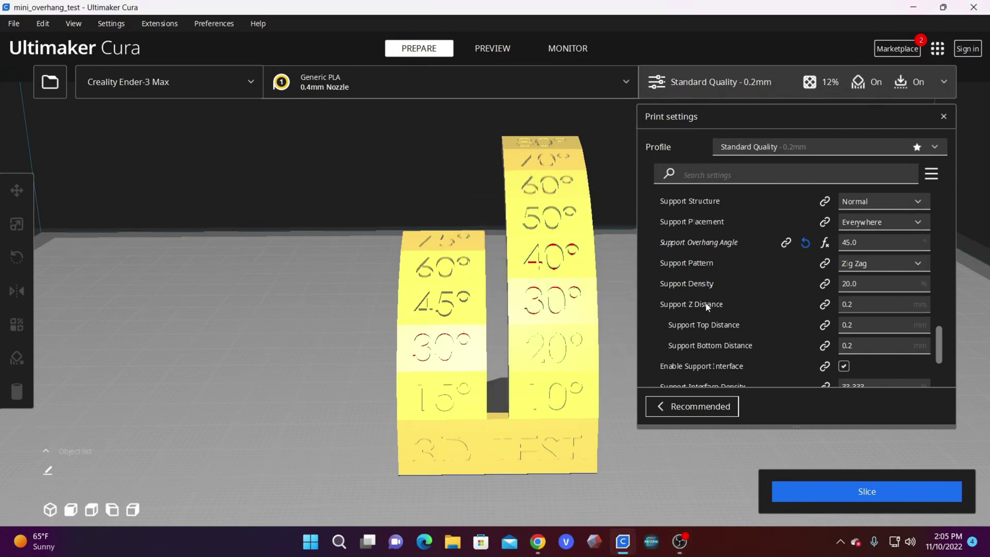
scroll(716, 301, "down", 2)
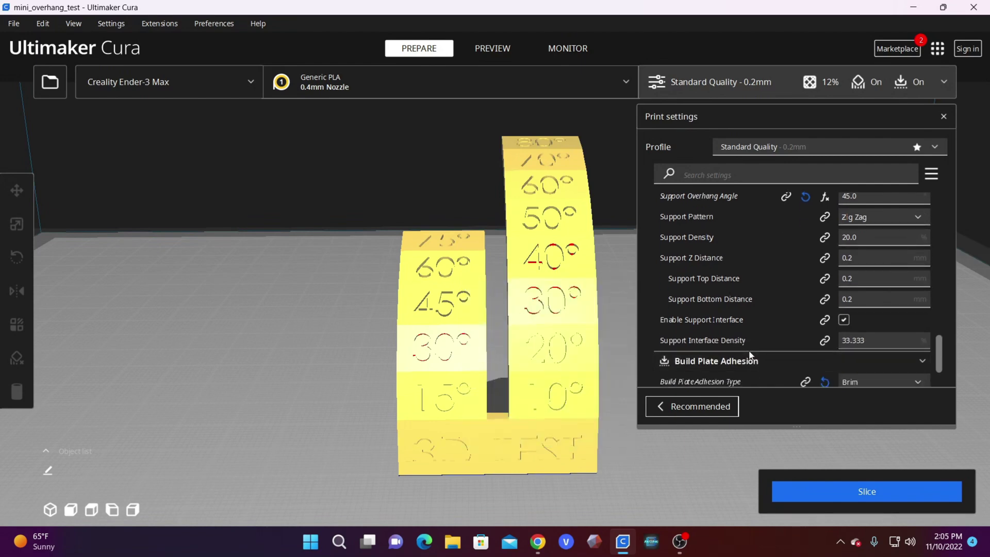
scroll(748, 351, "up", 2)
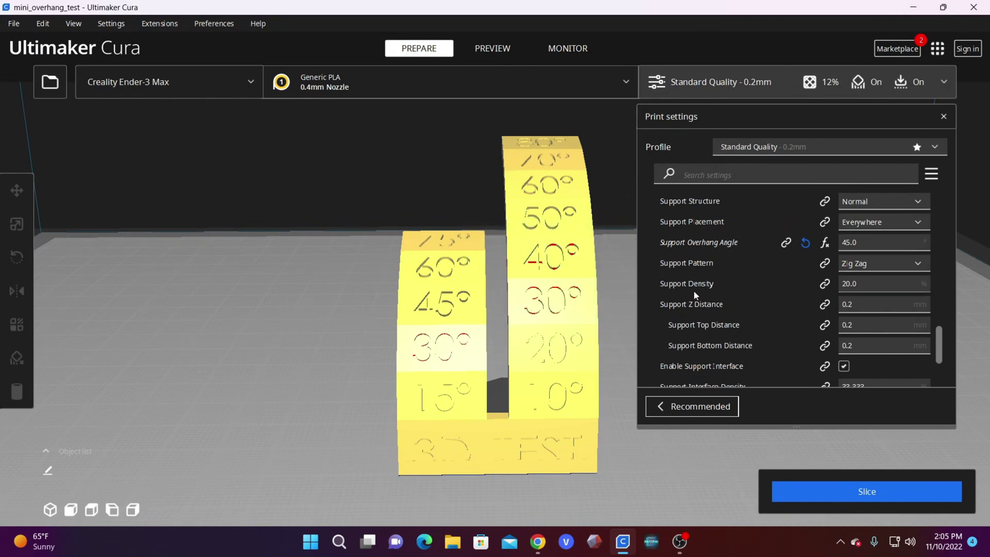
Reset the support overhang angle, then enter 60° and view the red overhangs from above.
left_click(805, 242)
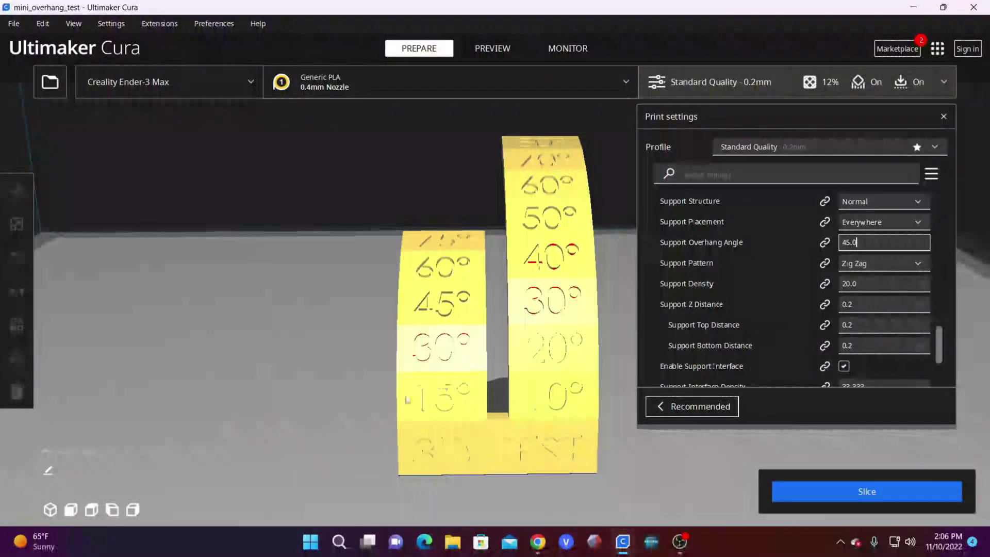
right_click_drag(554, 358, 233, 338)
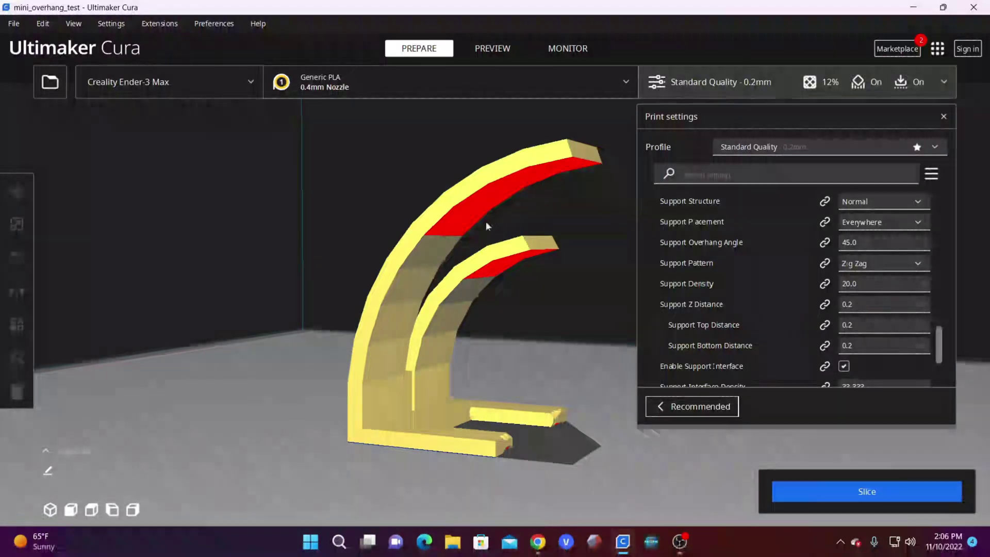
left_click(848, 246)
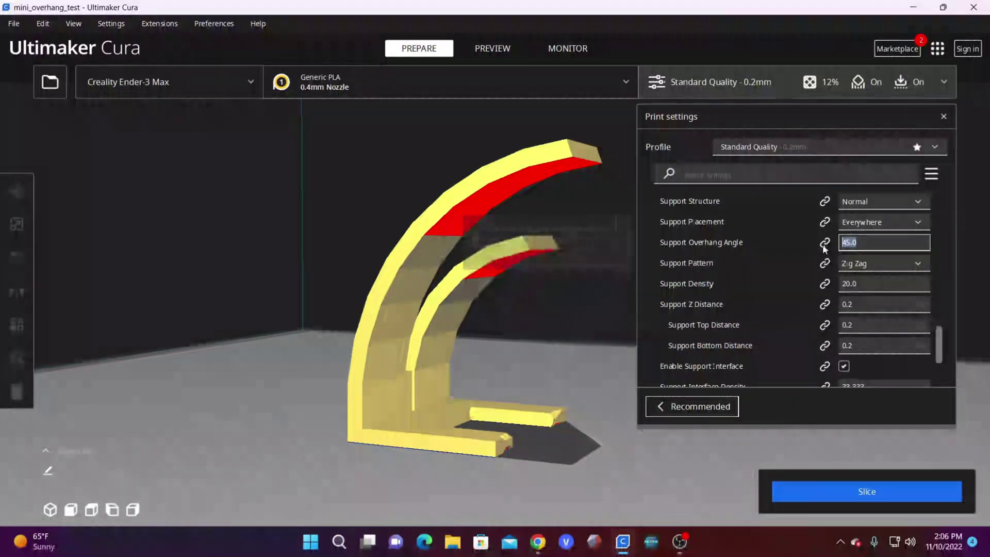
type("60")
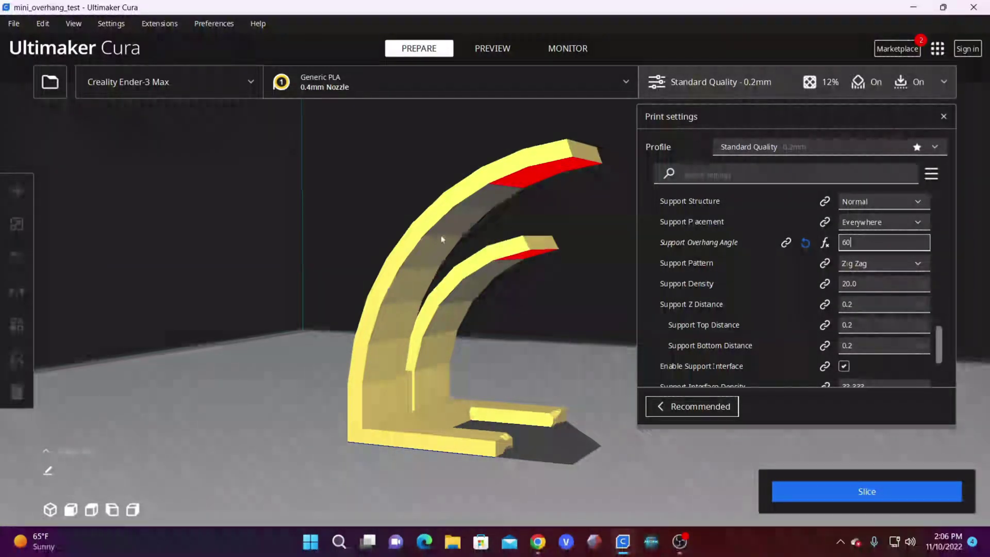
right_click_drag(493, 186, 472, 178)
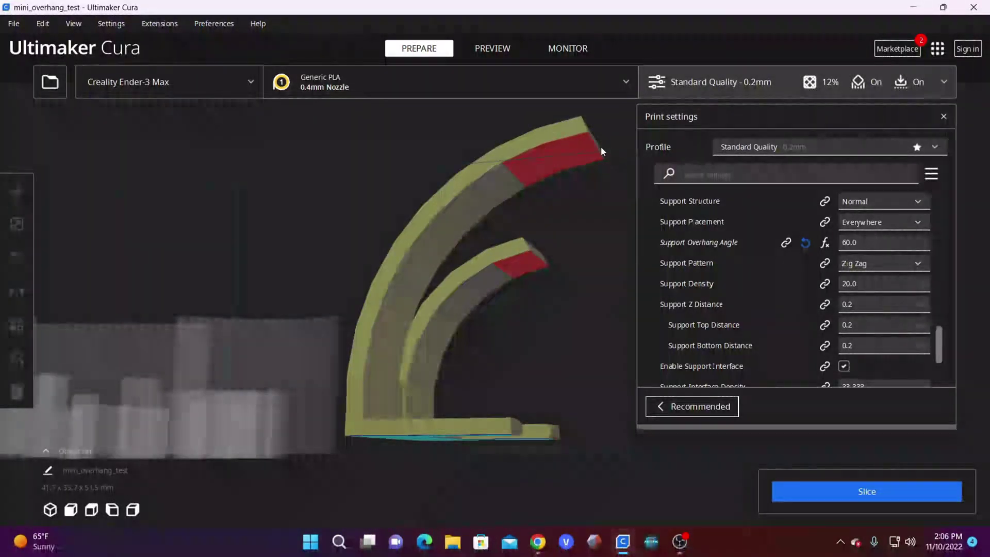
right_click_drag(601, 147, 526, 220)
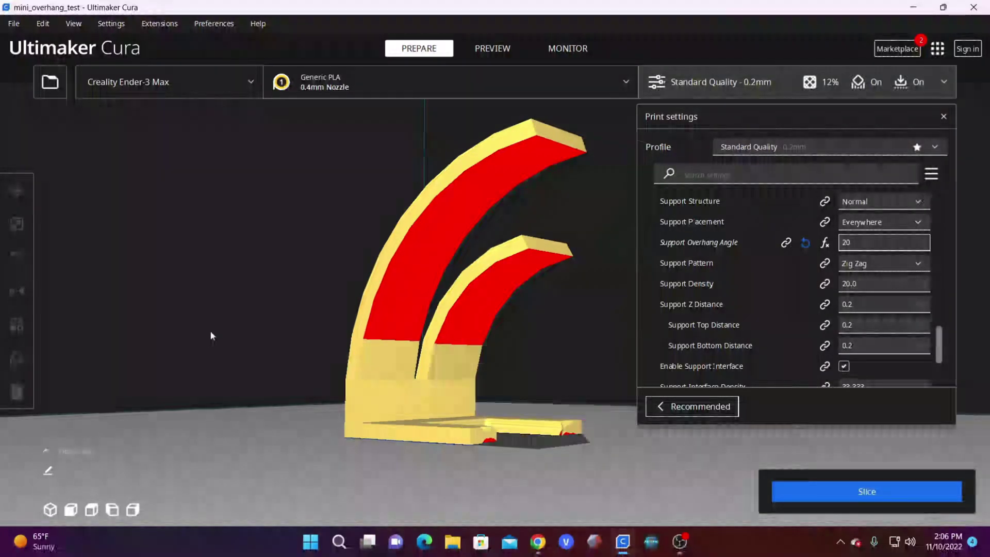
Apply a 20° overhang angle and orbit to compare the red overhang areas on both arches.
left_click(221, 314)
right_click_drag(221, 315, 329, 309)
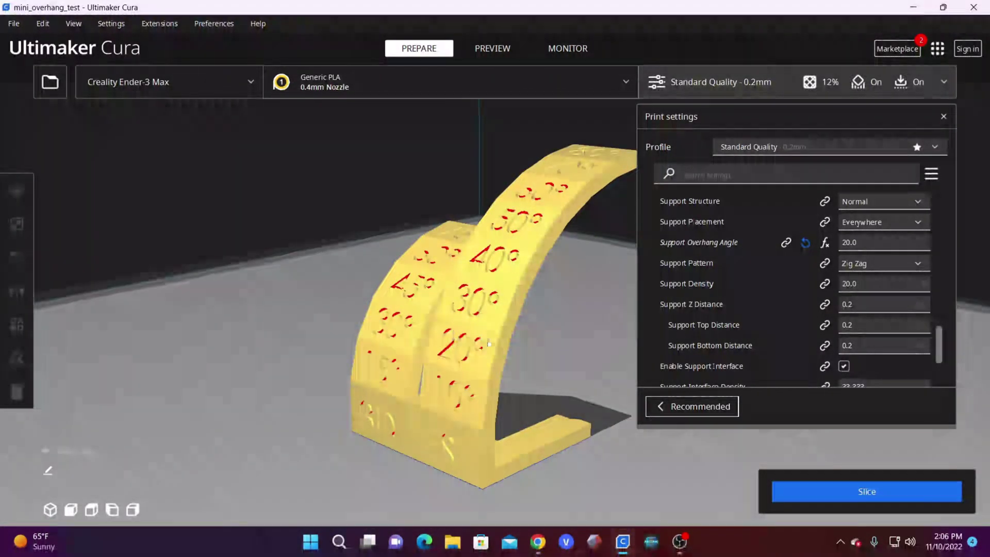
right_click_drag(453, 335, 237, 342)
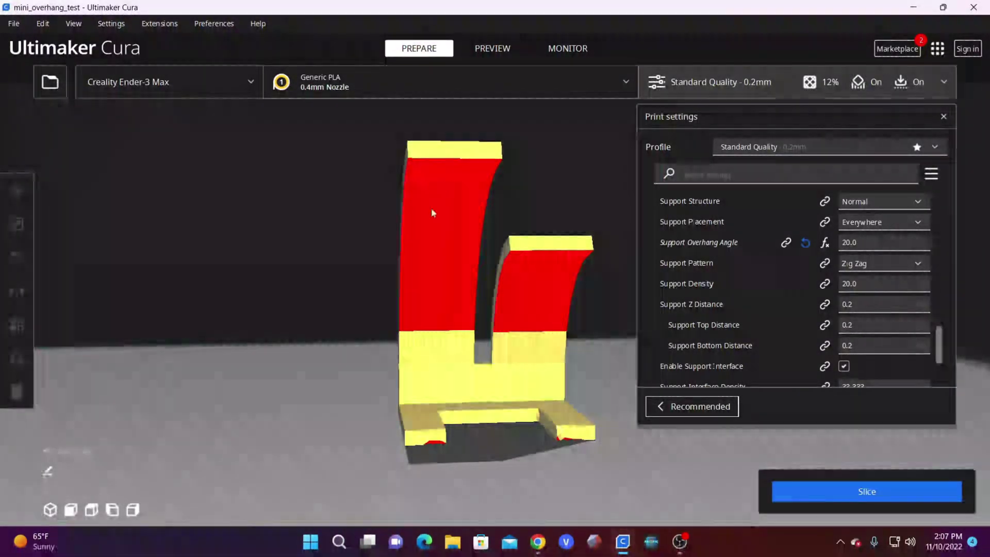
right_click_drag(433, 212, 344, 345)
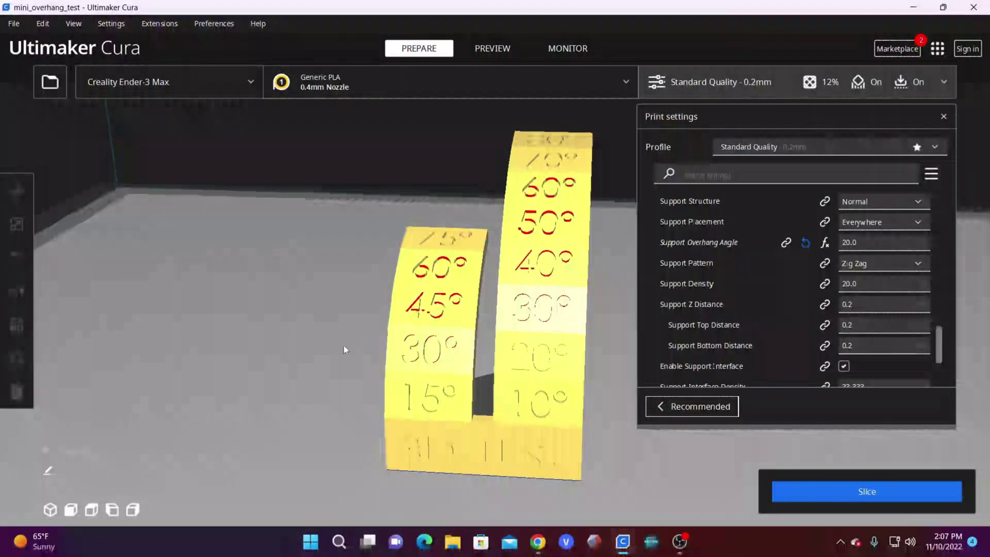
left_click(837, 246)
Set the support overhang angle to 50° and orbit the model to check the overhangs.
type("50")
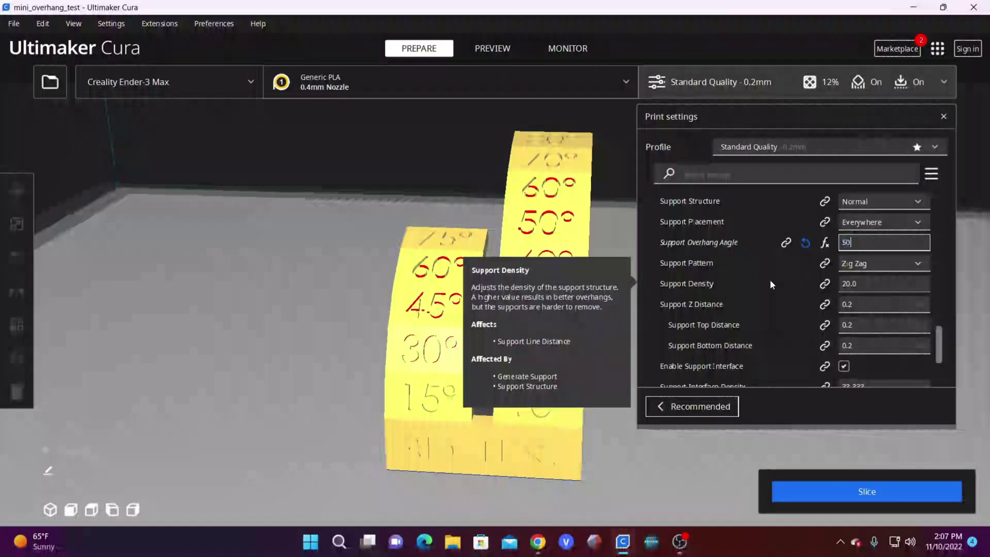
left_click(276, 364)
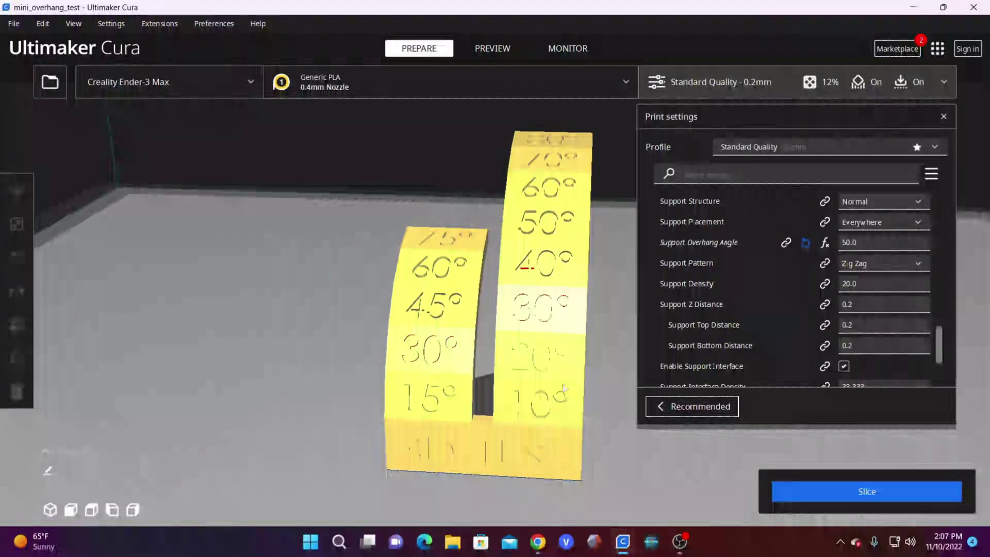
right_click_drag(277, 364, 461, 242)
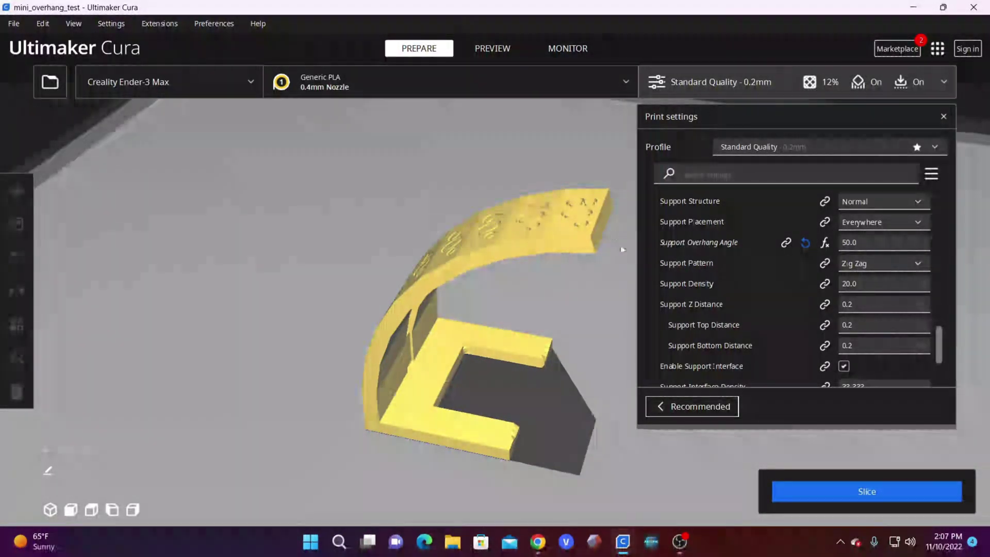
Keep Zig Zag as the support pattern and start editing the support density value.
left_click(876, 265)
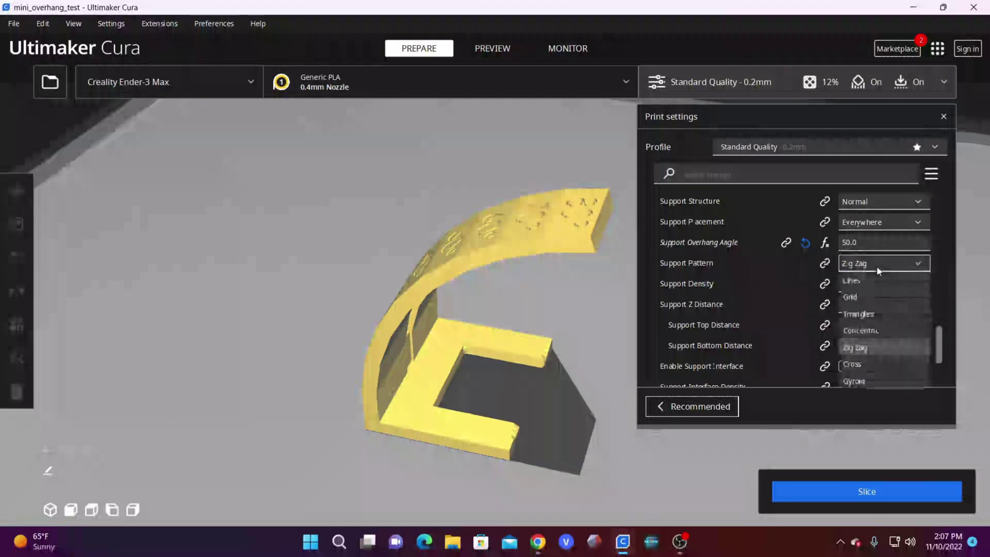
left_click(876, 265)
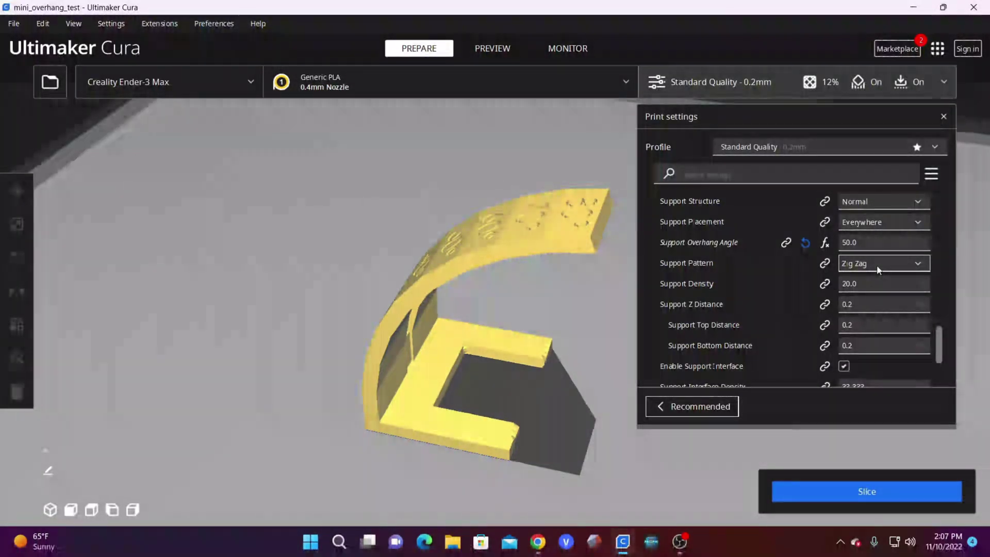
mouse_move(657, 285)
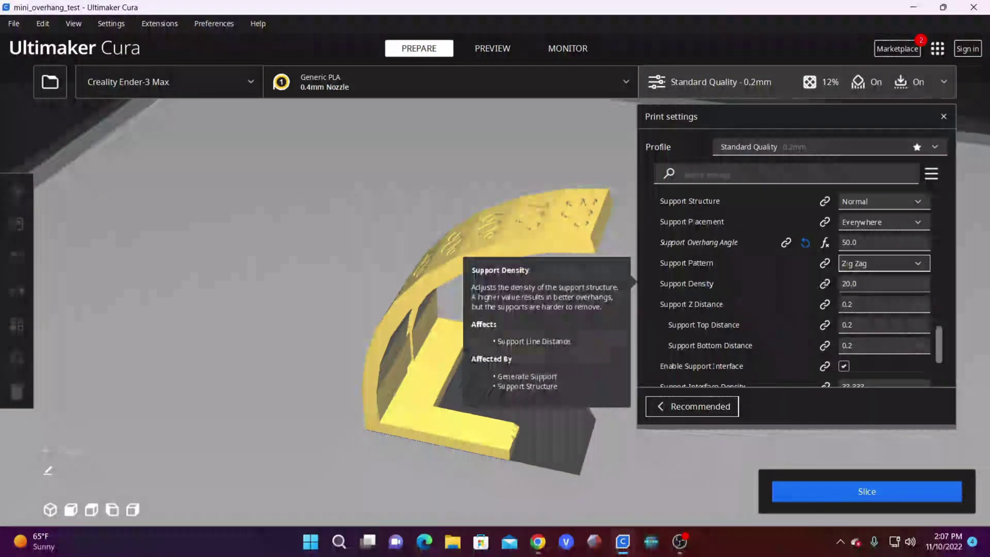
left_click(883, 284)
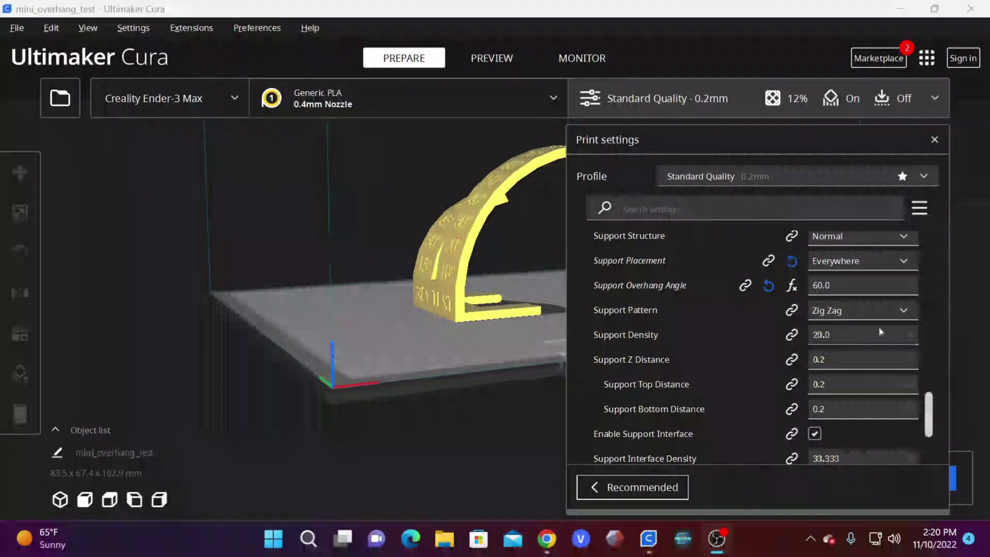
scroll(456, 312, "up", 5)
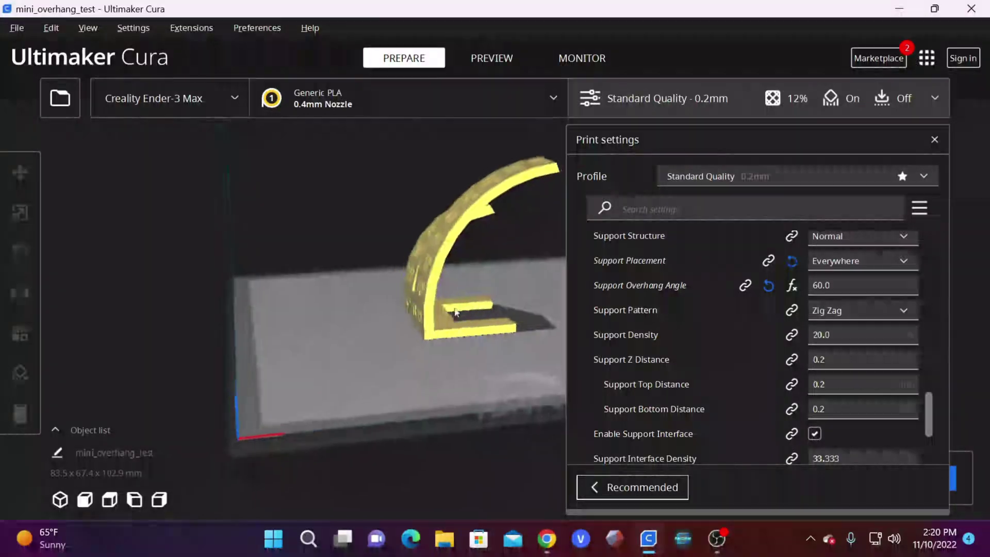
scroll(353, 347, "down", 5)
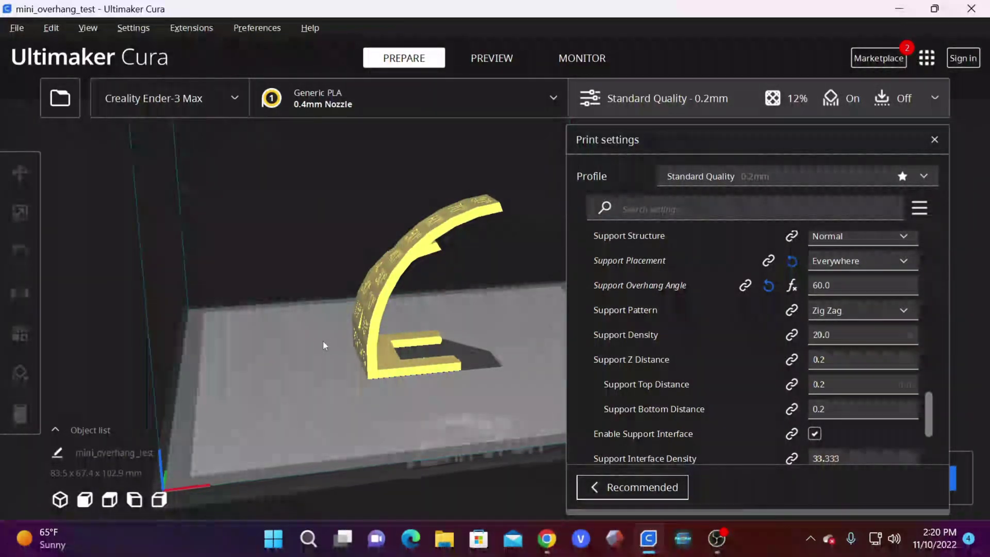
right_click_drag(422, 322, 295, 355)
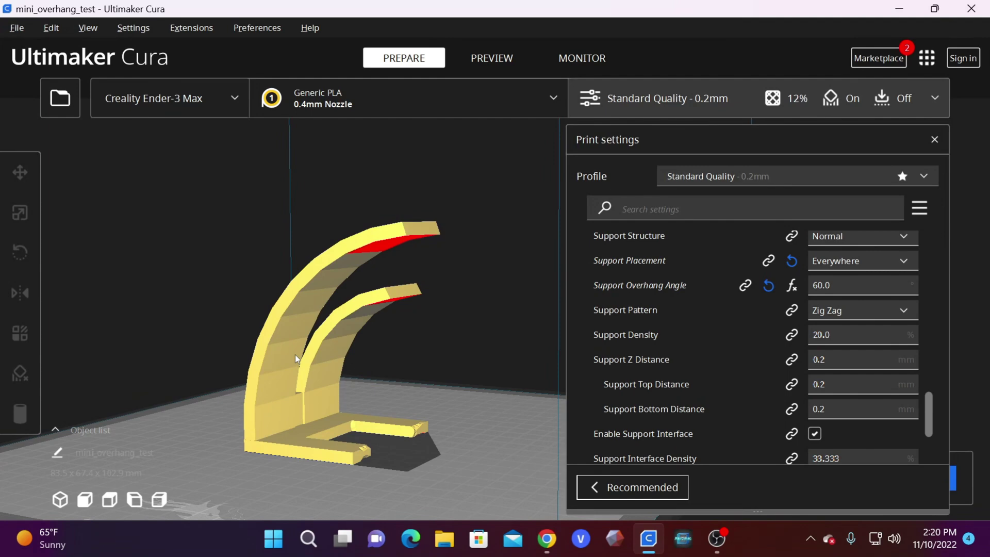
mouse_move(823, 332)
right_click_drag(224, 407, 316, 412)
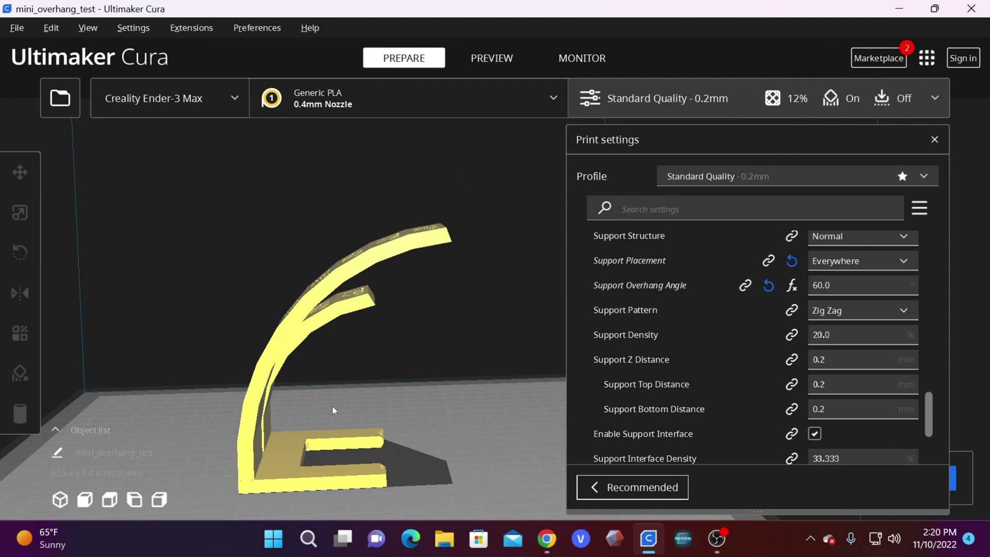
right_click_drag(332, 407, 308, 406)
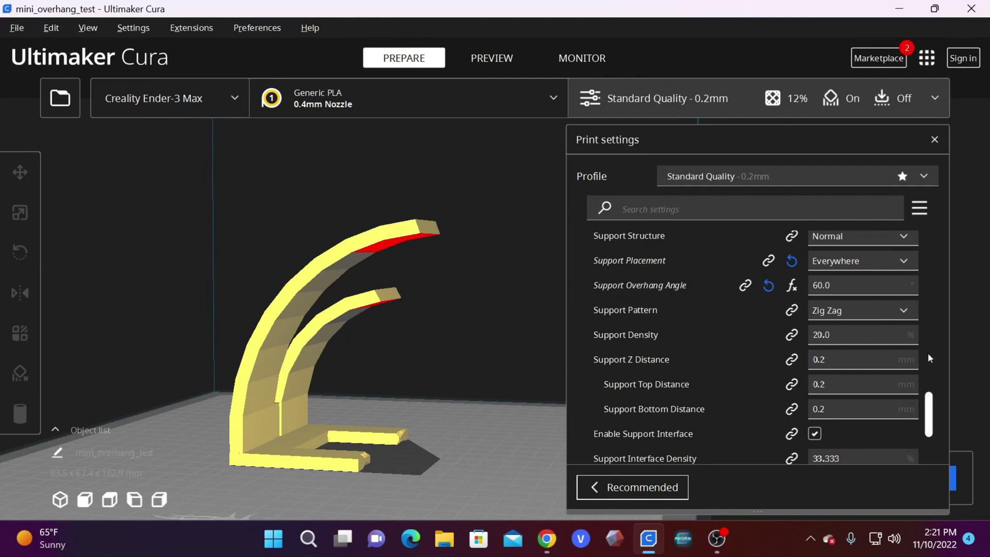
right_click_drag(464, 330, 377, 319)
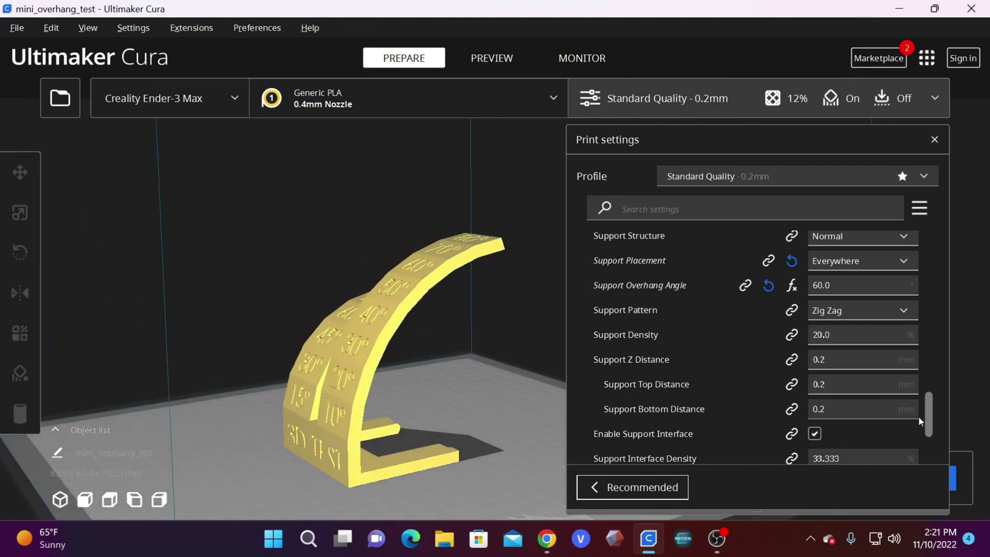
left_click_drag(930, 420, 935, 404)
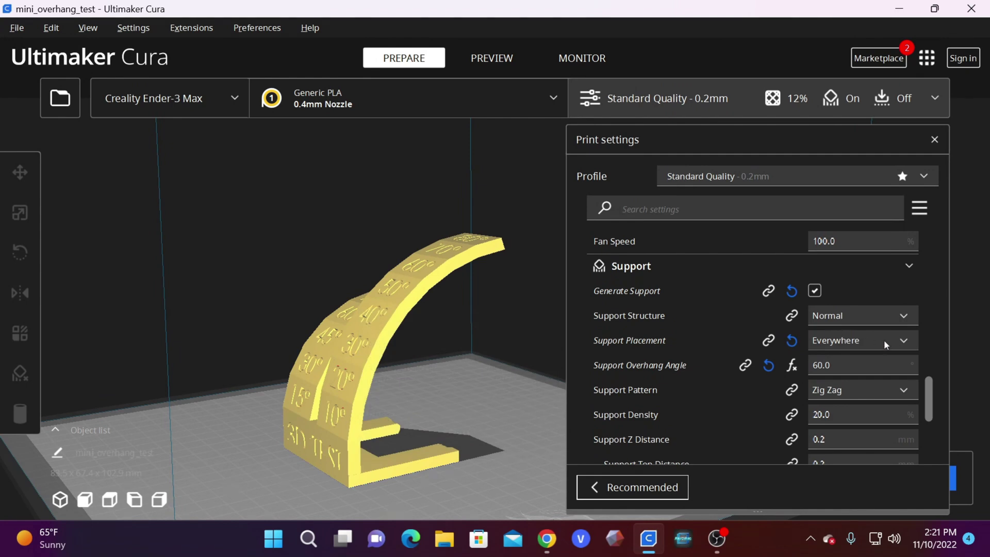
left_click(934, 139)
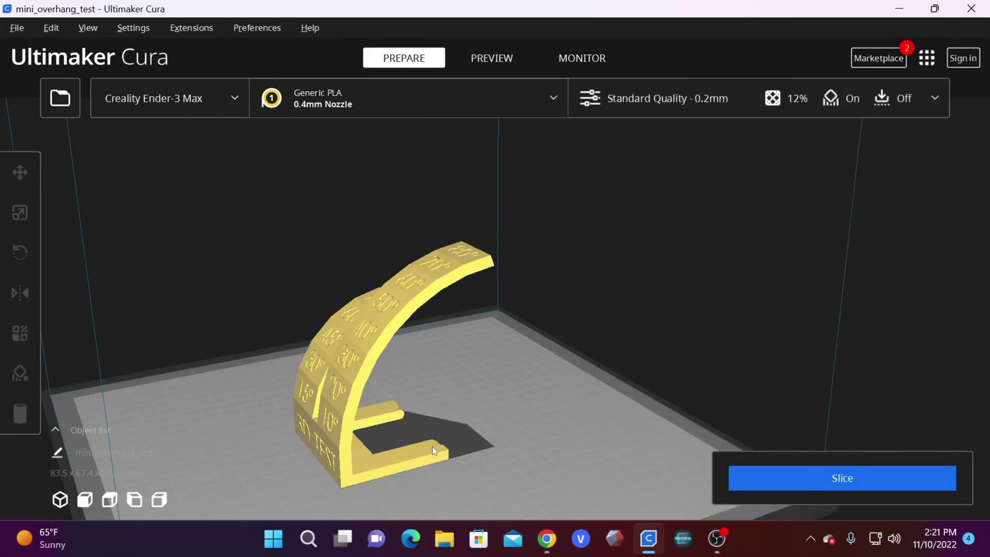
Reopen the custom print settings and show the Support Placement choices, Touching Buildplate and Everywhere.
right_click_drag(431, 444, 412, 452)
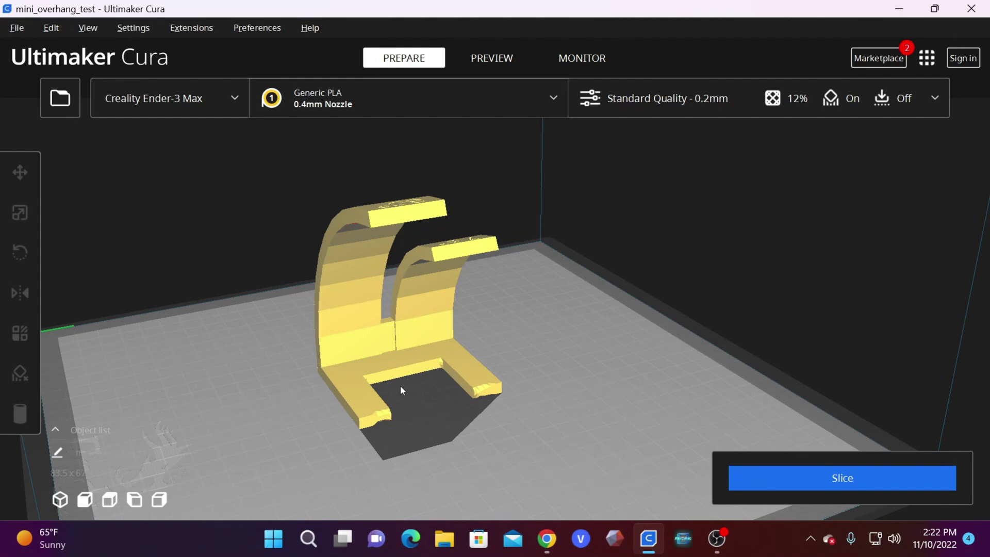
left_click(934, 98)
left_click(907, 340)
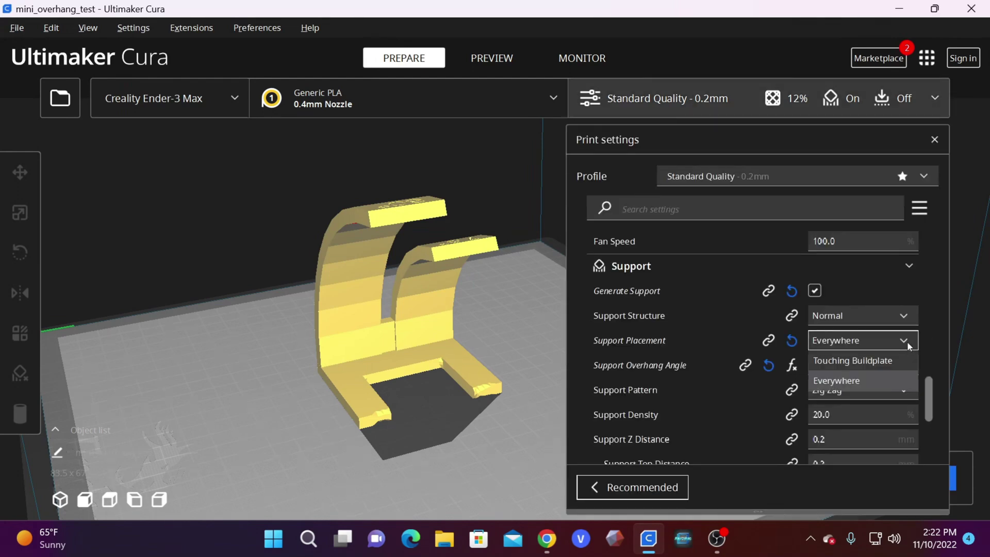
Choose Touching Buildplate placement, close the settings and orbit to see red marking only at arch tips.
left_click(875, 361)
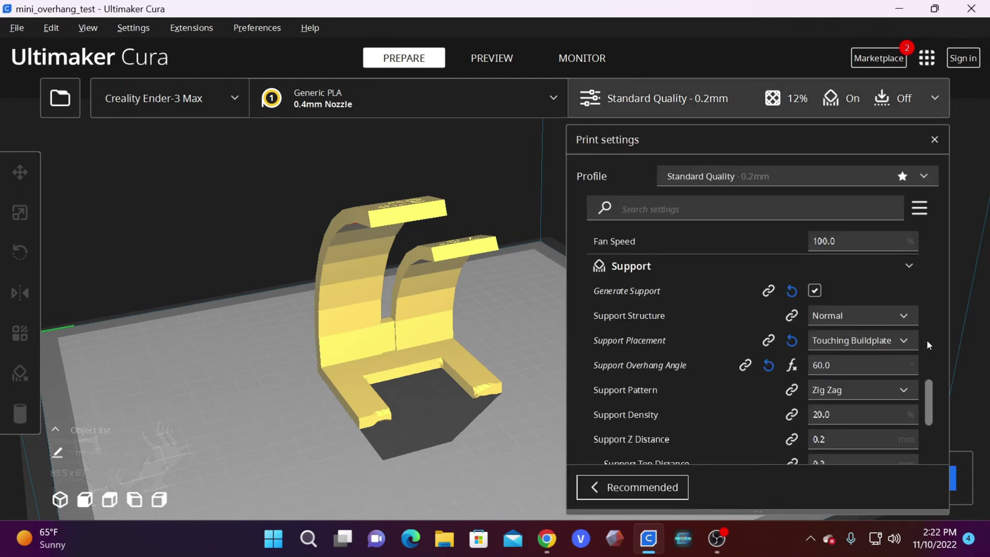
left_click(934, 140)
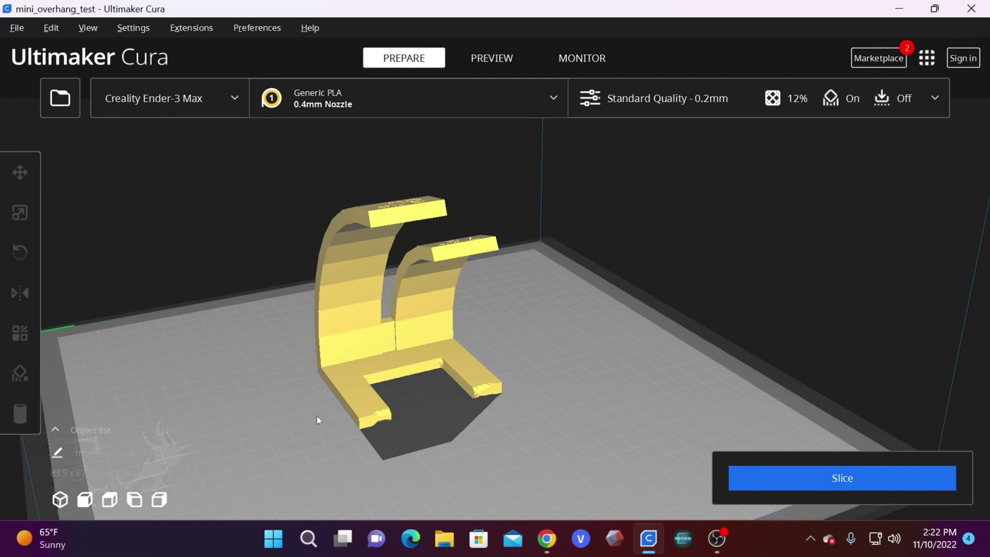
right_click_drag(350, 435, 434, 450)
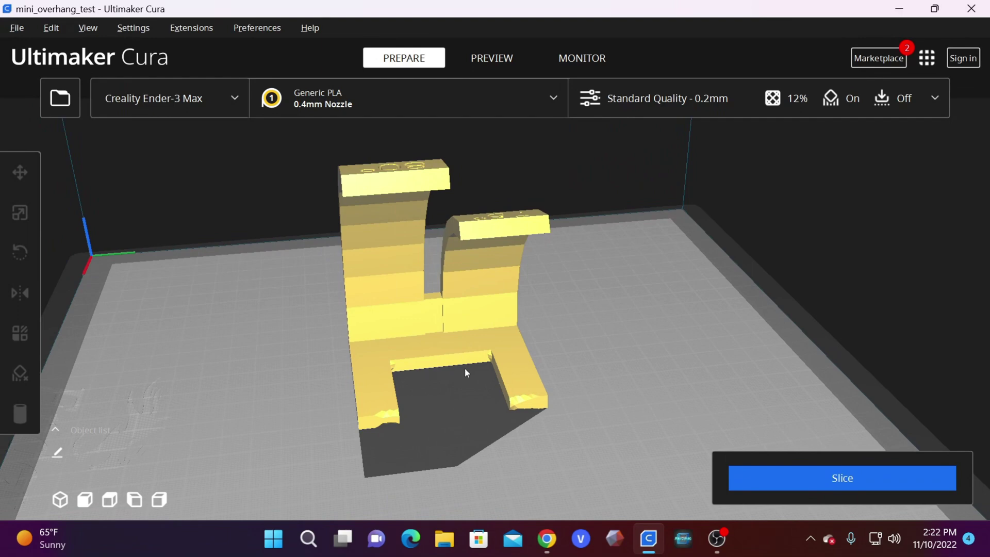
right_click_drag(471, 348, 277, 390)
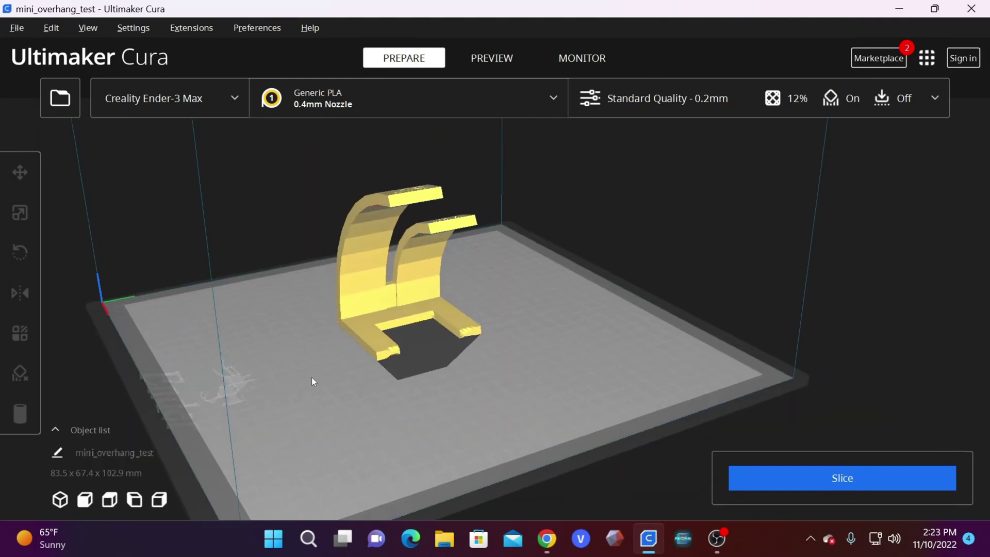
right_click_drag(311, 379, 365, 398)
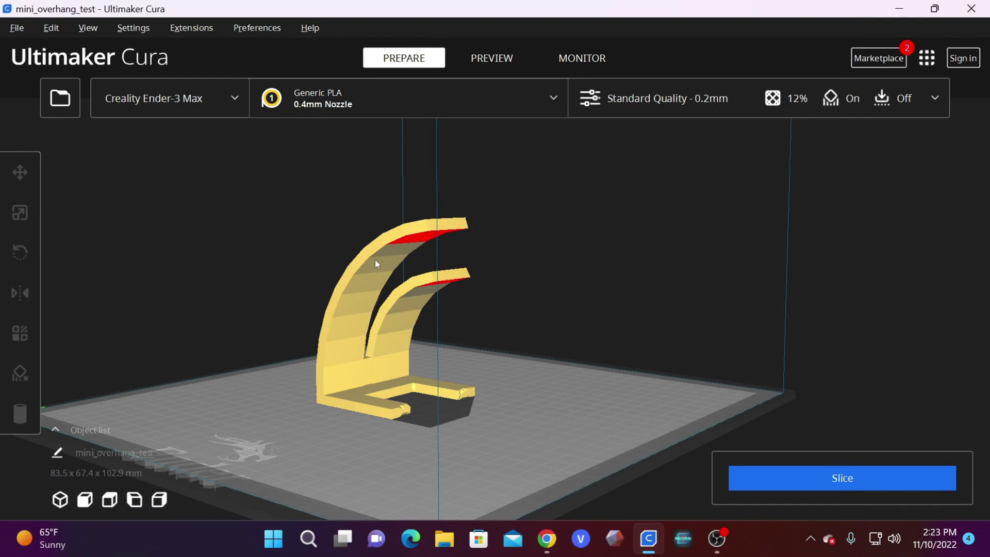
right_click_drag(425, 255, 409, 391)
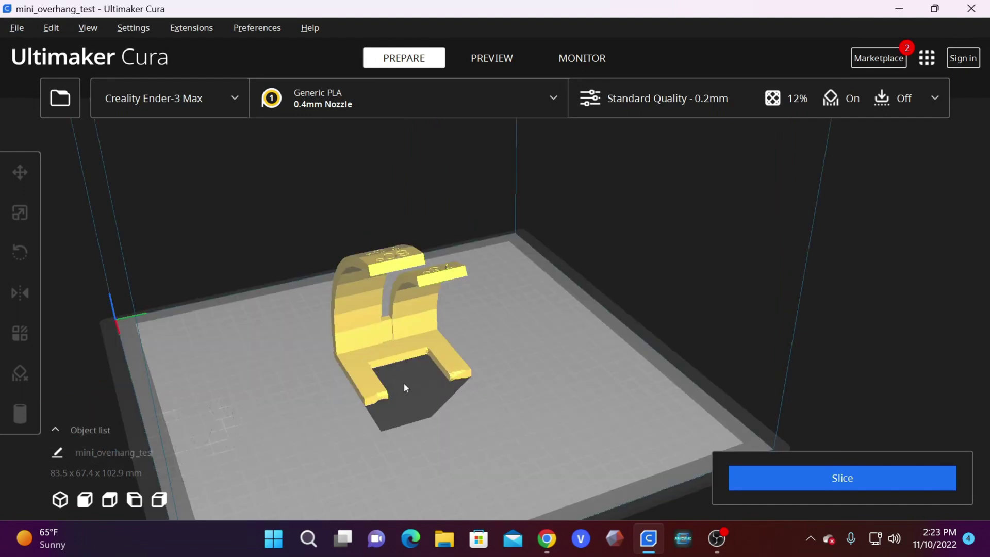
right_click_drag(358, 276, 375, 239)
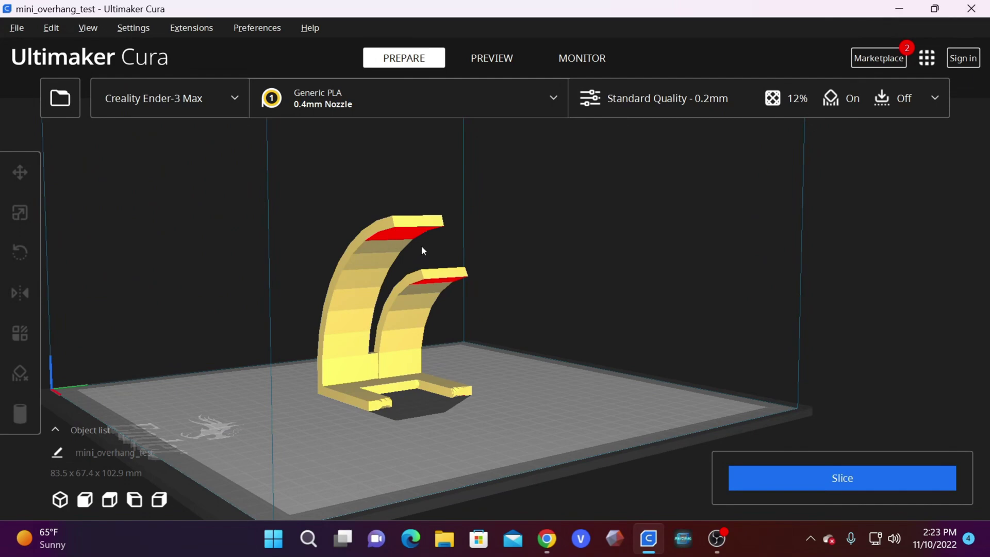
right_click_drag(585, 382, 644, 344)
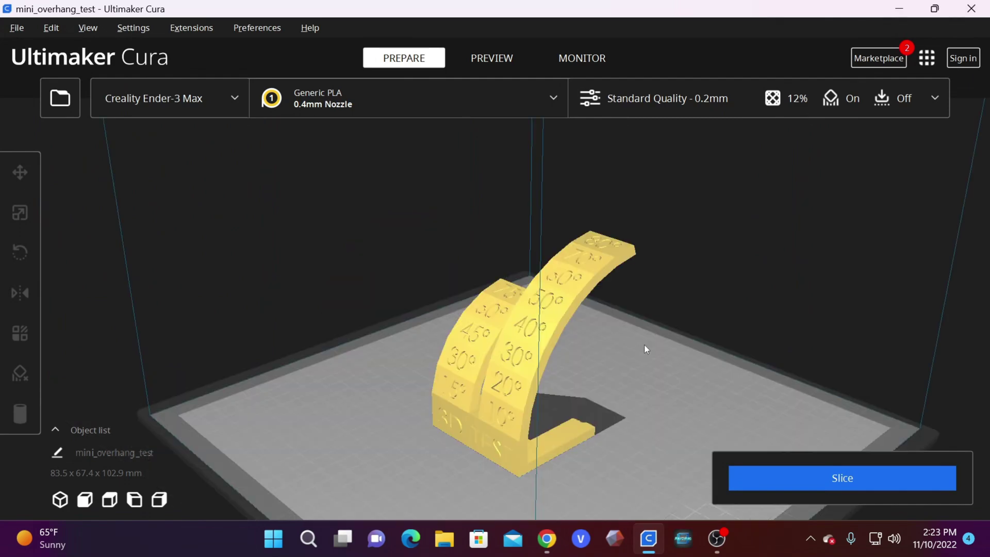
Check the support settings, then slice for an estimate of 12 h 20 min and 86 g (28.91 m).
left_click(934, 98)
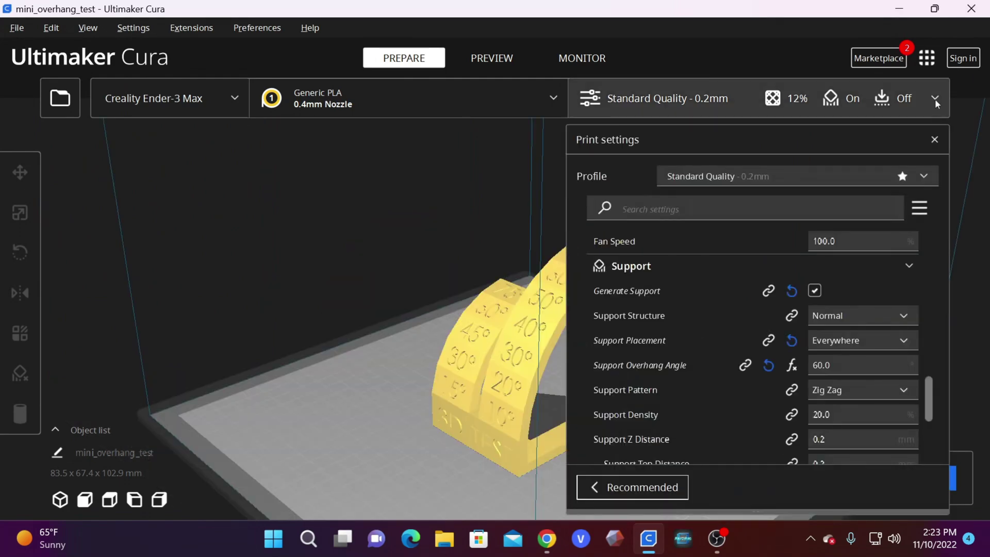
scroll(876, 350, "down", 2)
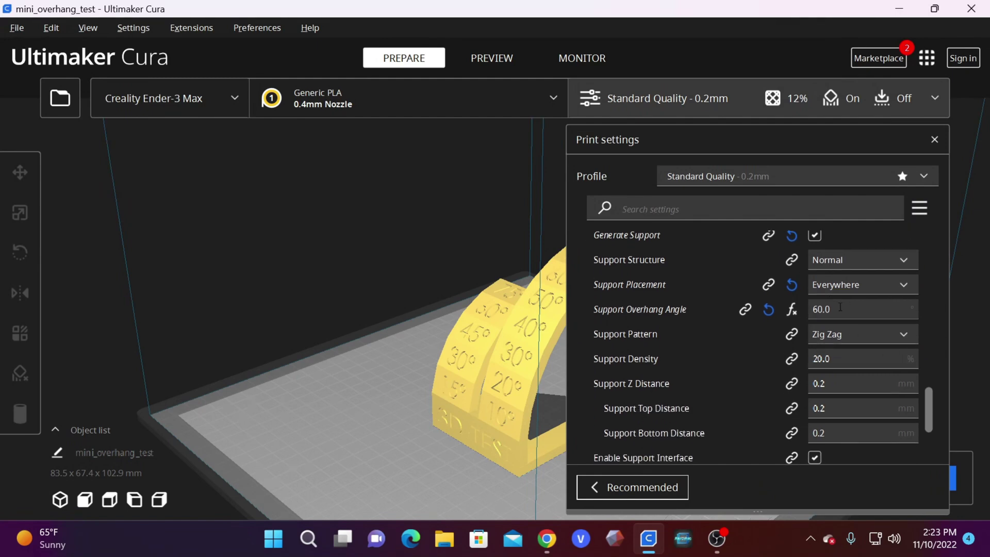
mouse_move(828, 308)
left_click(934, 139)
left_click(914, 484)
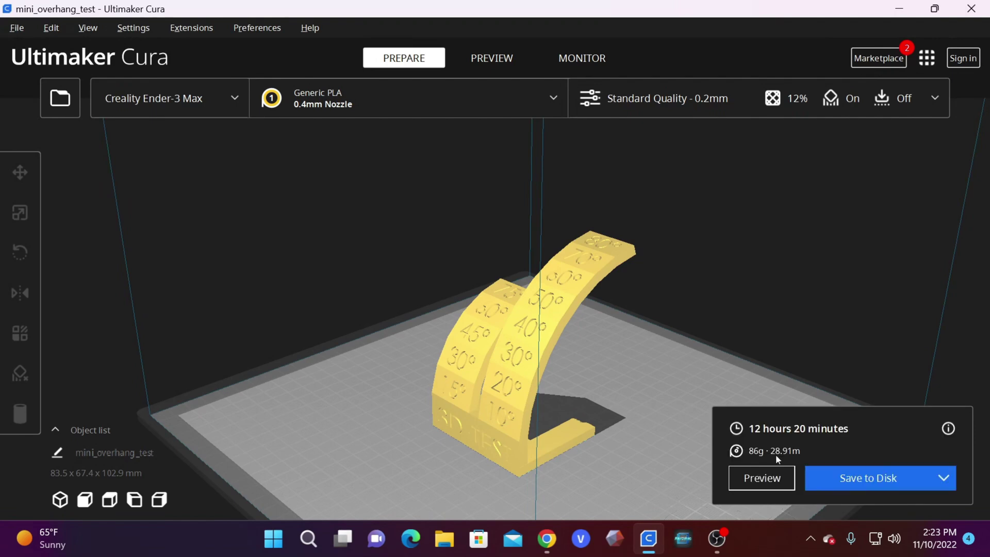
Switch to the layer preview and orbit and zoom around the sliced supports.
left_click(761, 477)
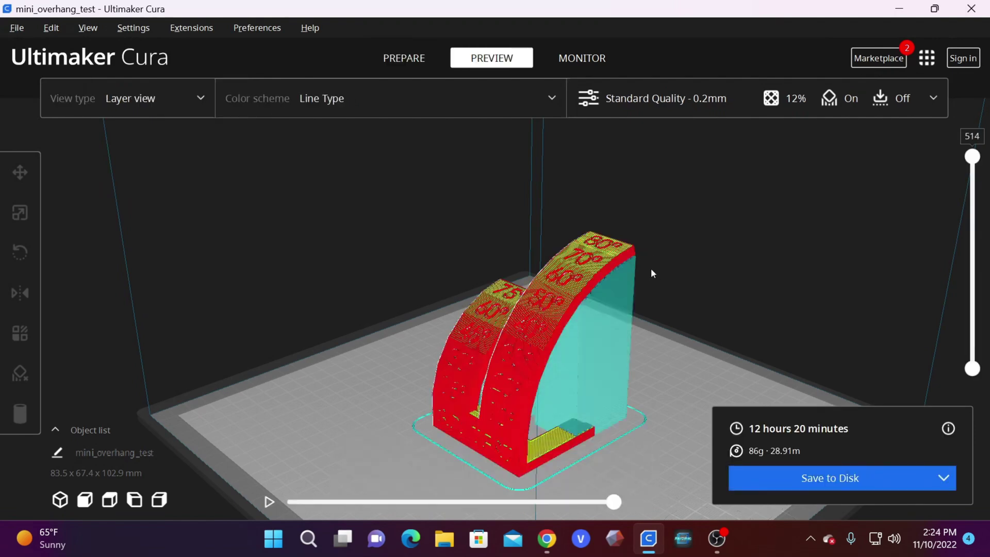
right_click_drag(690, 327, 496, 391)
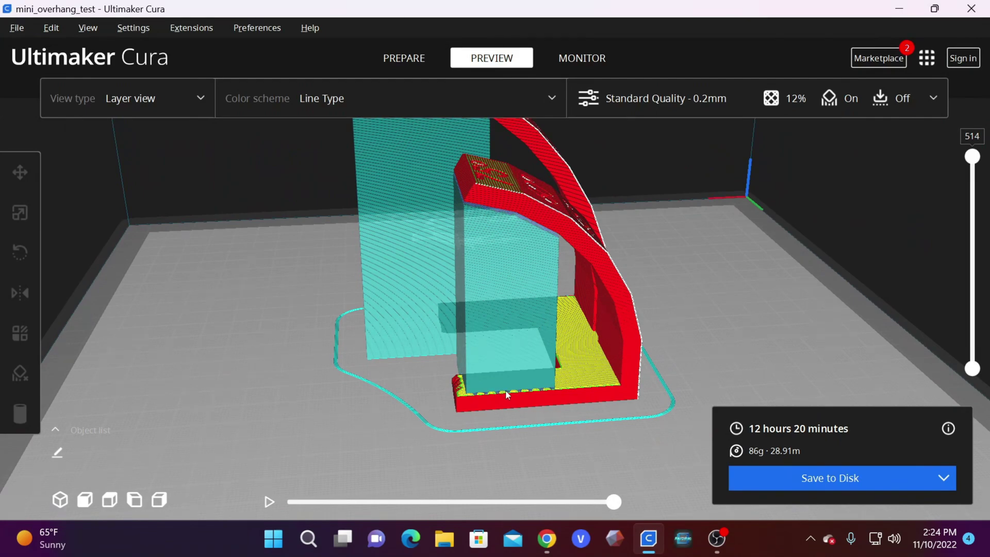
right_click_drag(505, 389, 461, 342)
scroll(475, 367, "up", 5)
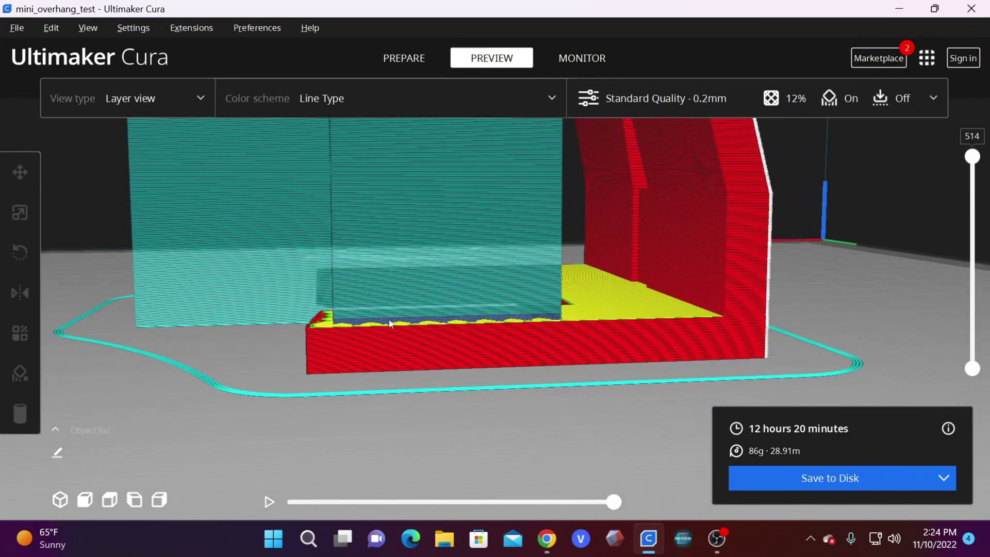
right_click_drag(476, 273, 469, 301)
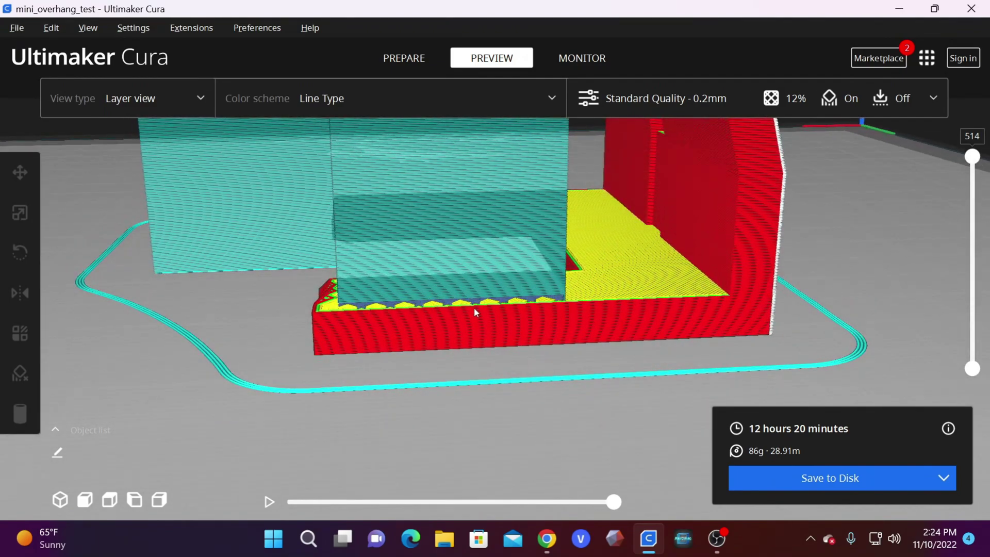
scroll(476, 241, "up", 10)
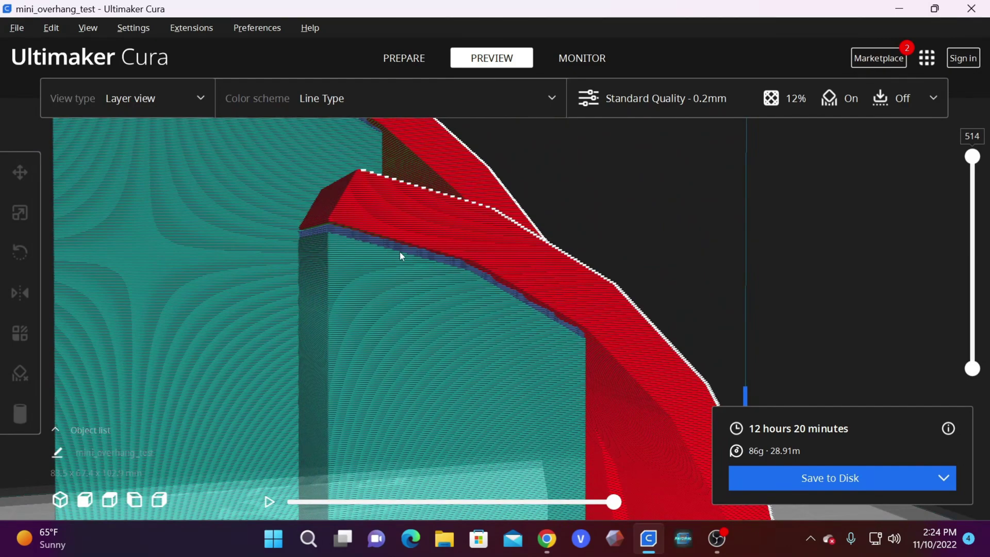
right_click_drag(417, 282, 326, 468)
scroll(446, 407, "up", 5)
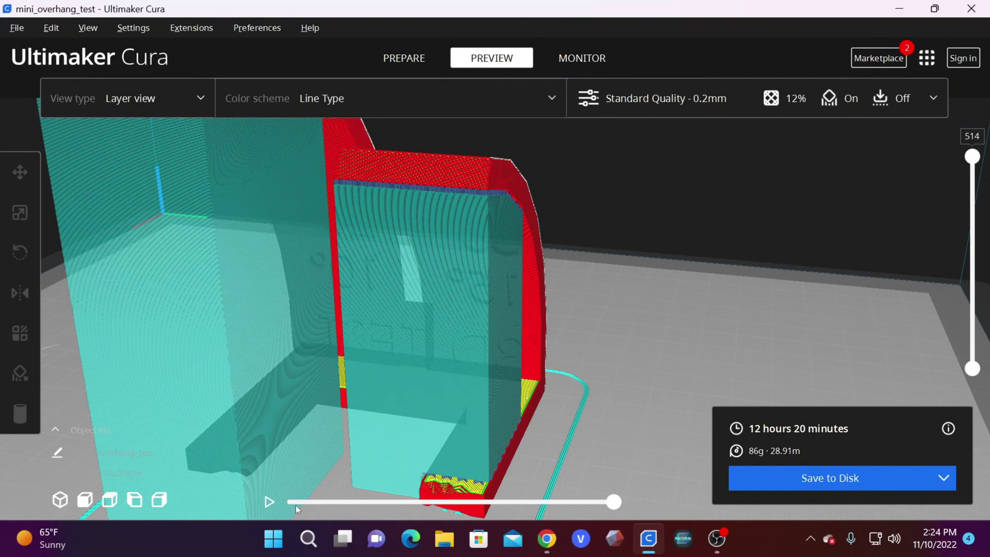
Inspect the supports from side and low angles, then reopen the print settings at Support.
scroll(349, 326, "down", 5)
scroll(279, 290, "up", 10)
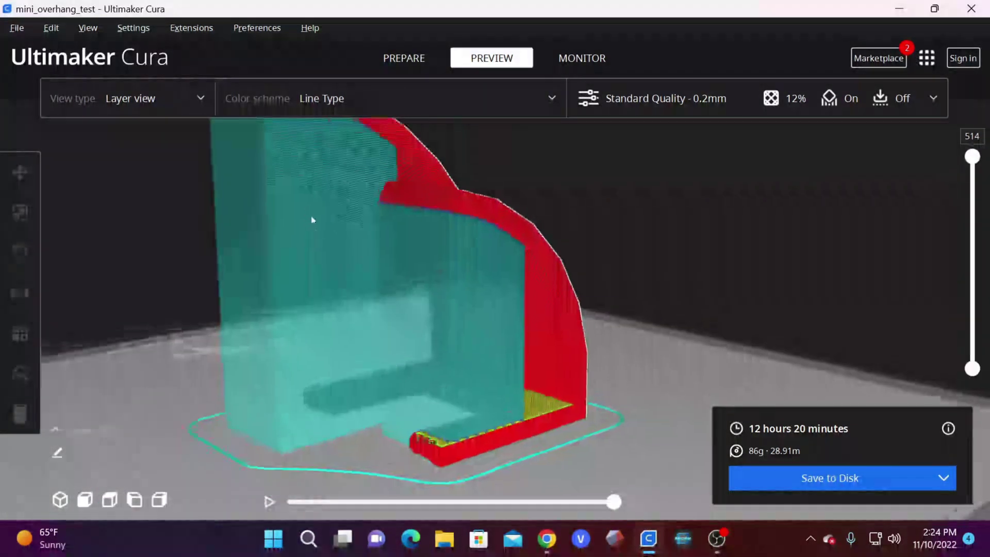
right_click_drag(300, 284, 336, 332)
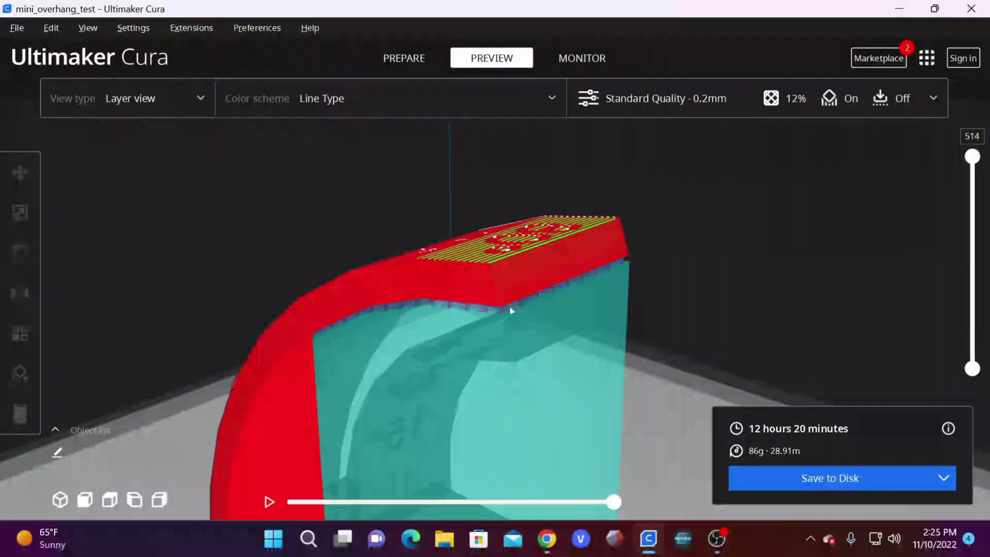
scroll(397, 327, "down", 5)
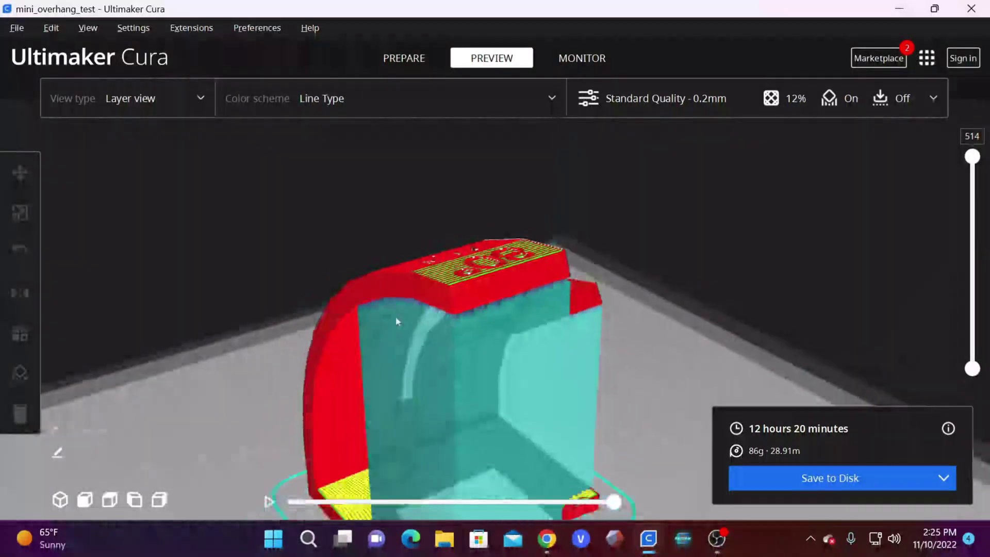
scroll(396, 321, "down", 4)
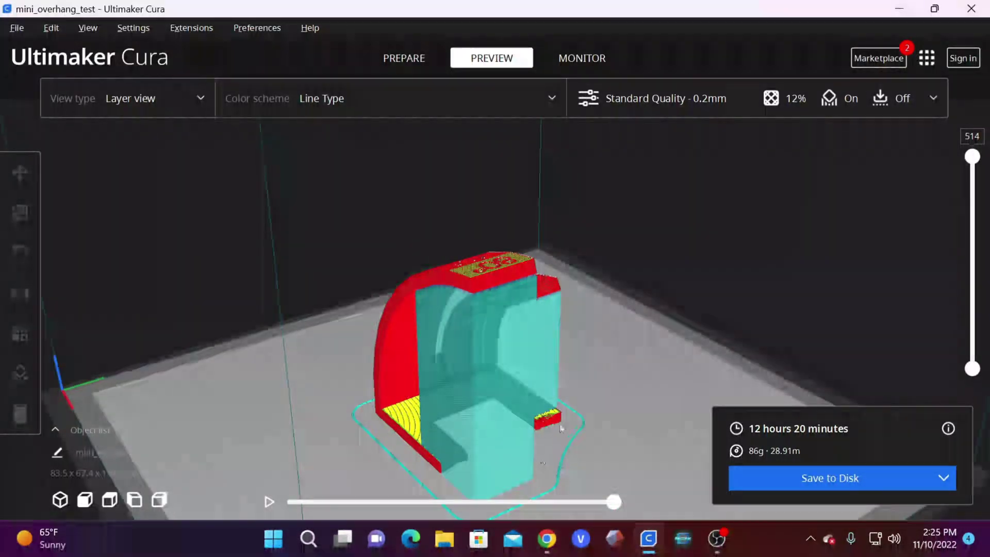
right_click_drag(561, 428, 509, 434)
scroll(589, 425, "up", 3)
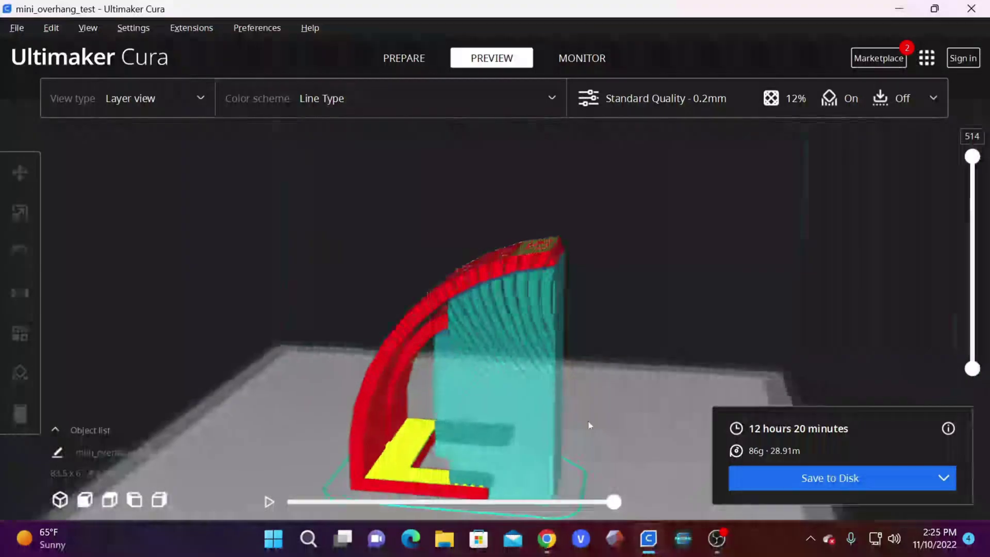
left_click(933, 98)
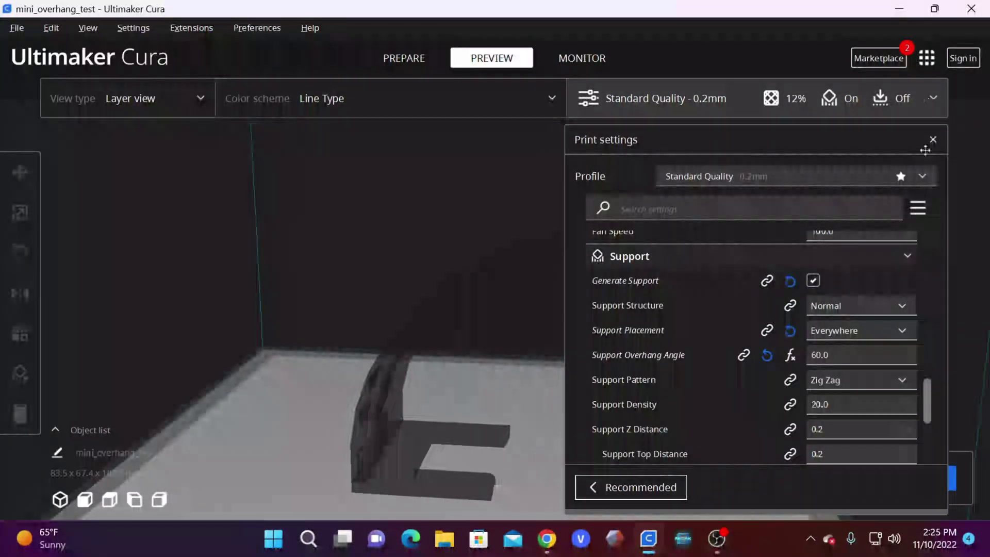
Switch Support Placement to Touching Buildplate and re-slice, giving 10 h 52 min and 74 g.
left_click(901, 330)
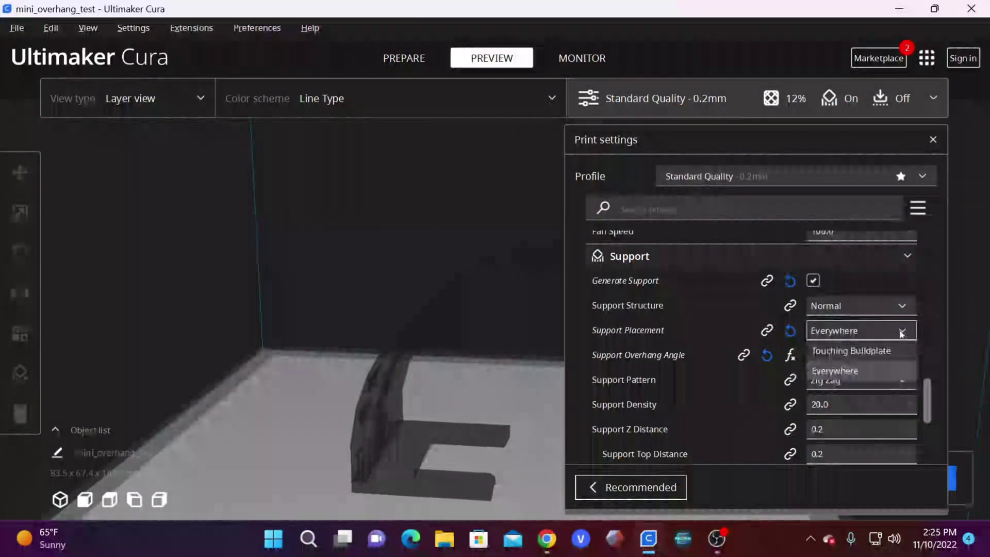
left_click(864, 355)
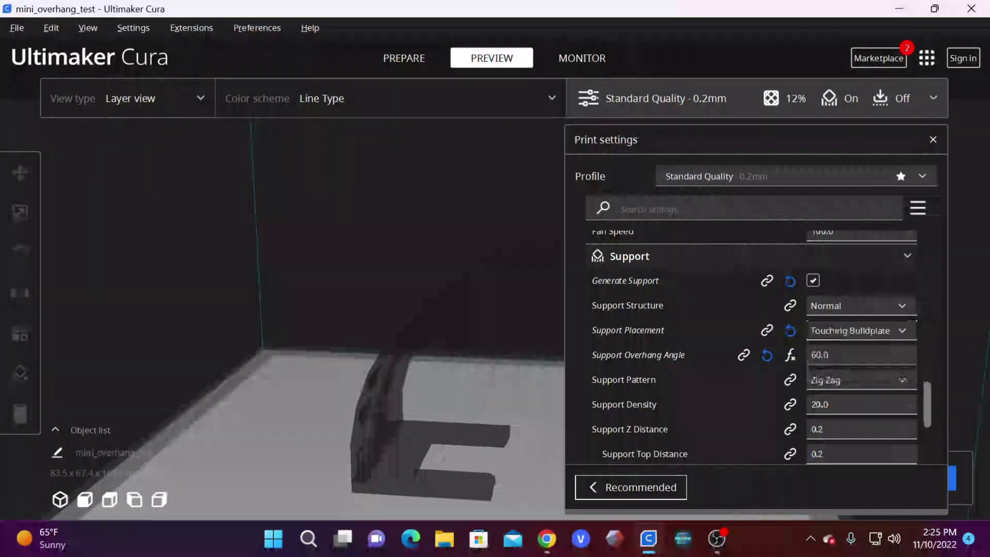
left_click(934, 140)
left_click(840, 478)
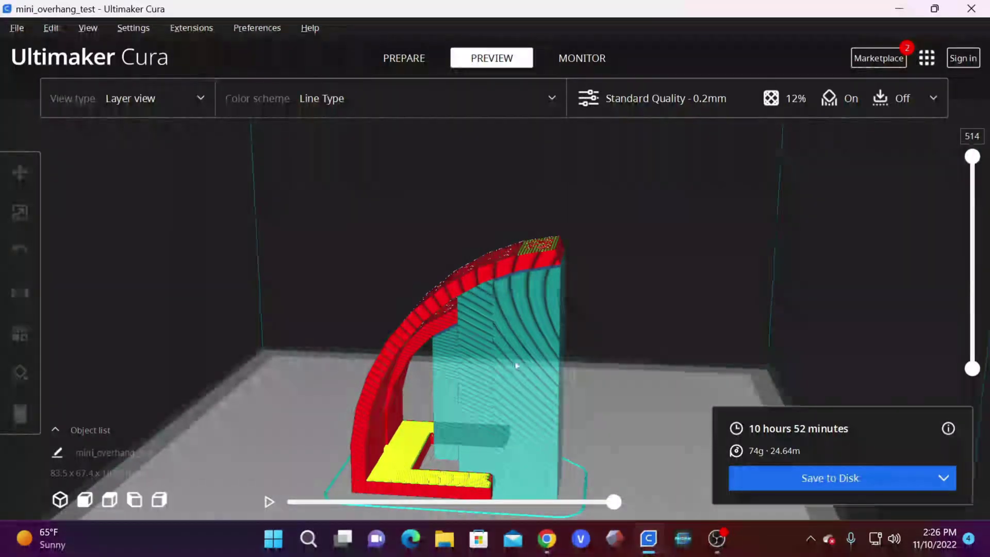
Orbit the sliced preview from side, front and above to view the supports under the arches.
right_click_drag(515, 365, 610, 340)
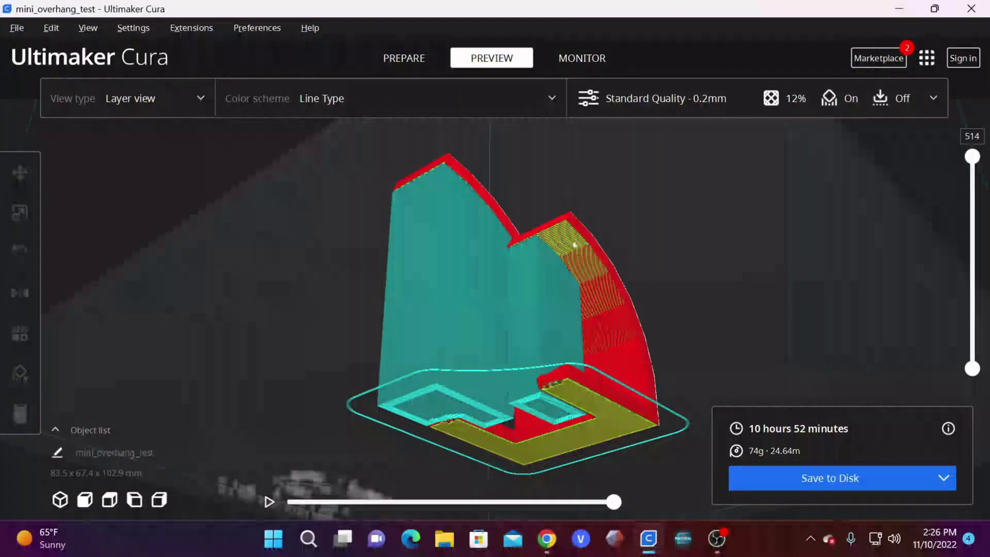
right_click_drag(356, 346, 466, 285)
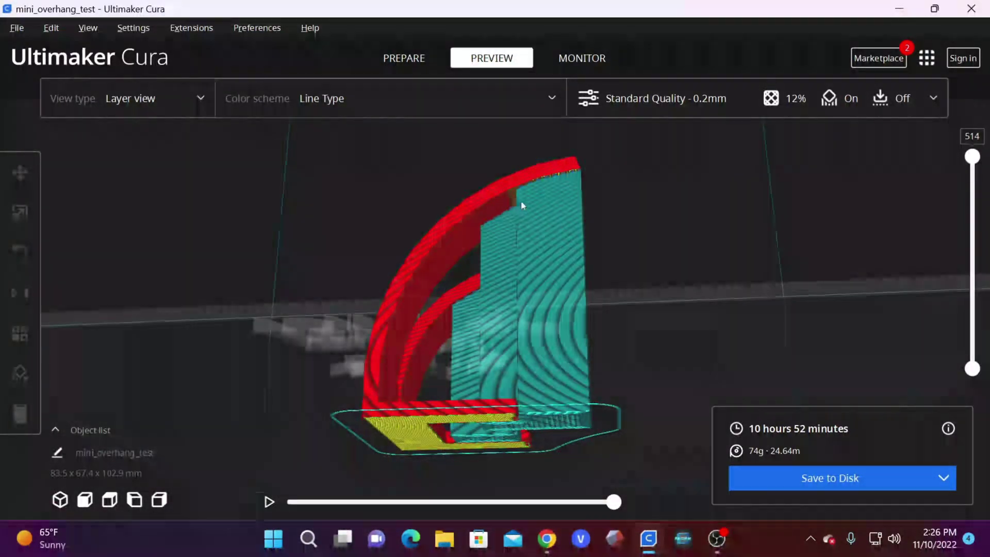
right_click_drag(512, 257, 420, 275)
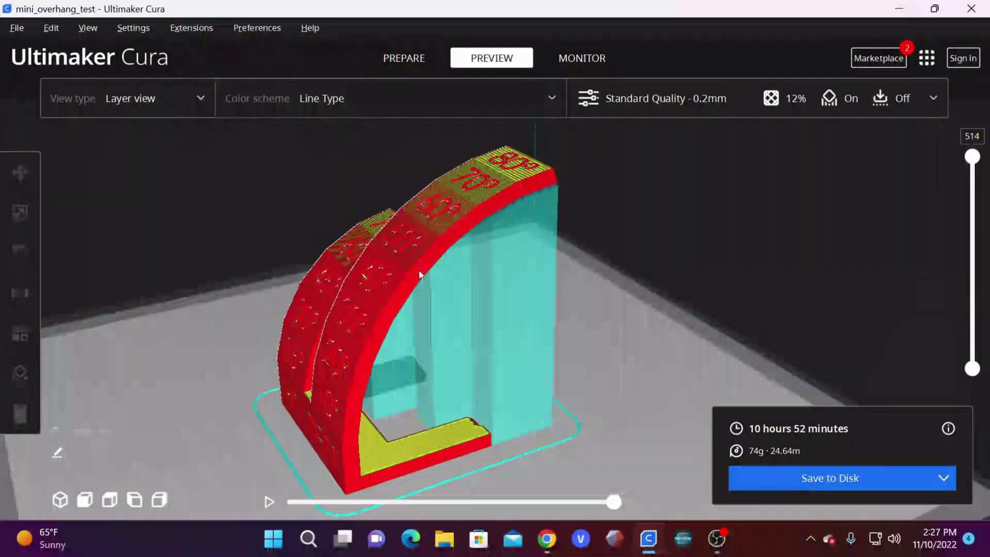
Set Support Placement back to Everywhere and re-slice the model.
left_click(935, 97)
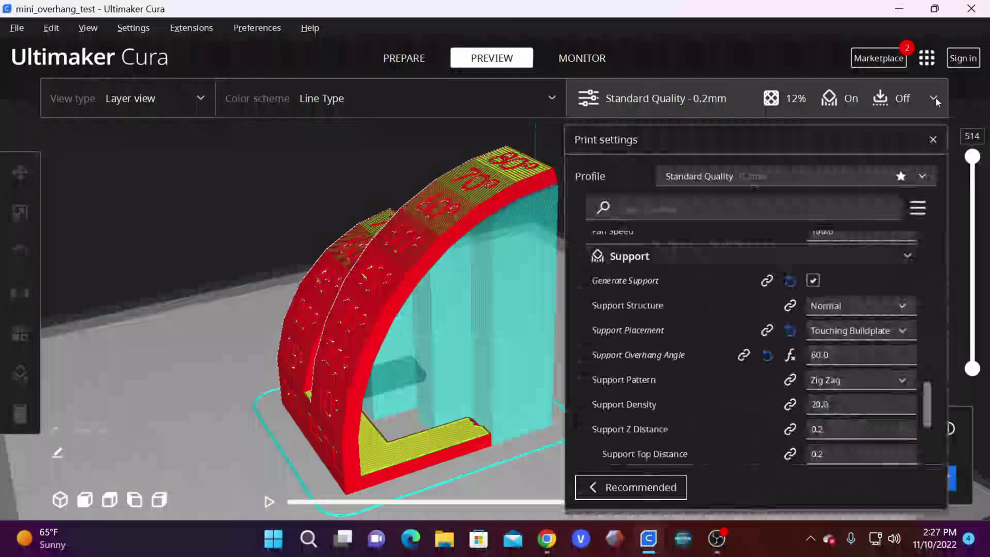
left_click(841, 333)
left_click(838, 369)
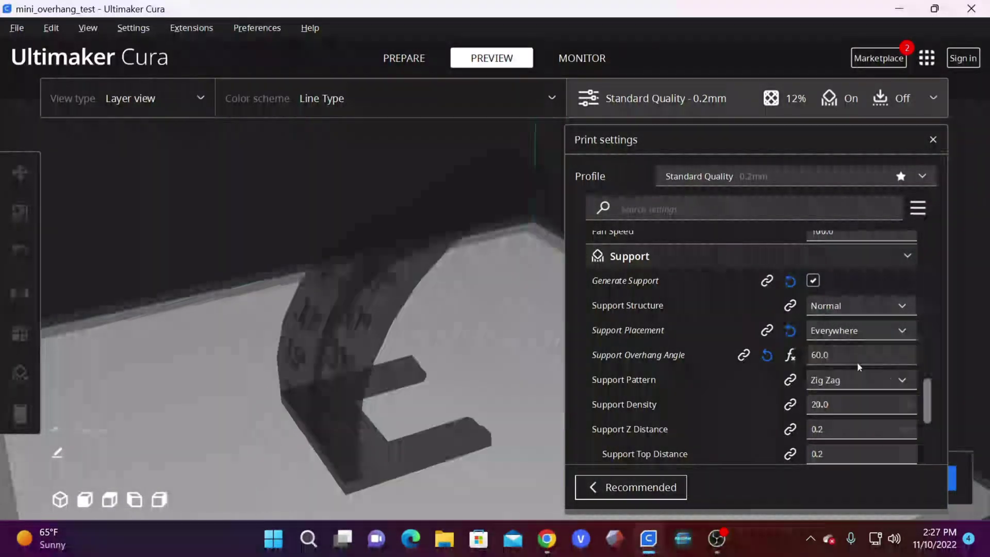
left_click(932, 139)
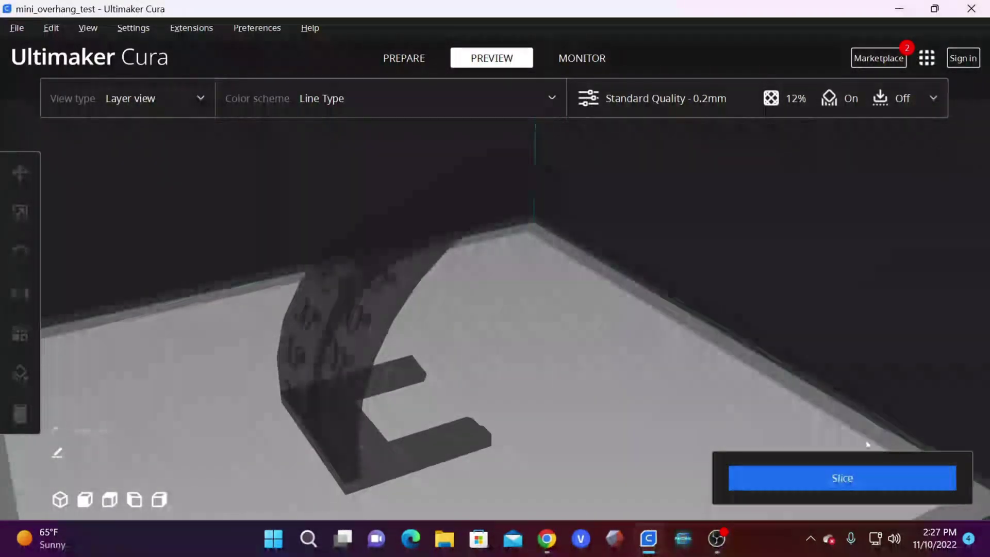
left_click(869, 482)
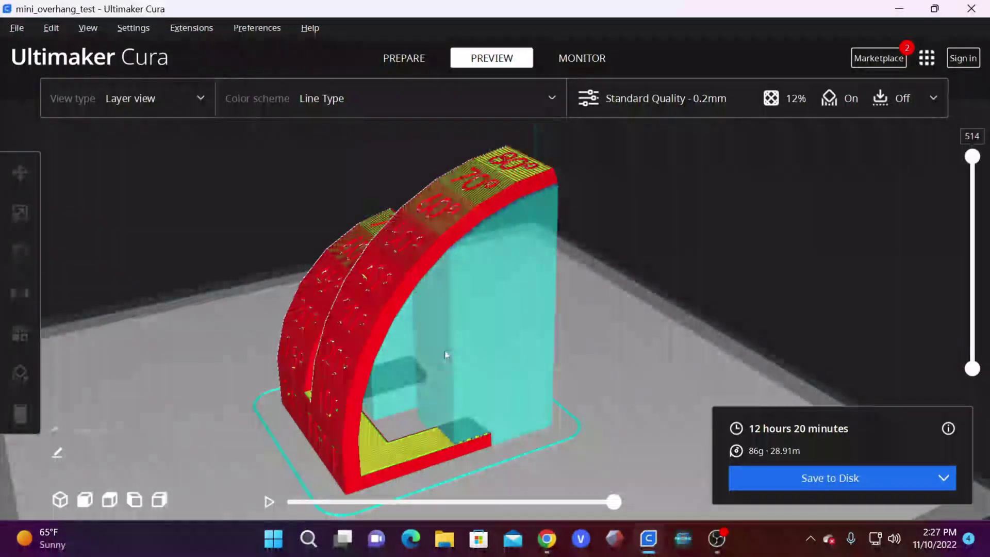
Orbit the layer view to inspect the supports beneath both arches.
right_click_drag(441, 404, 391, 326)
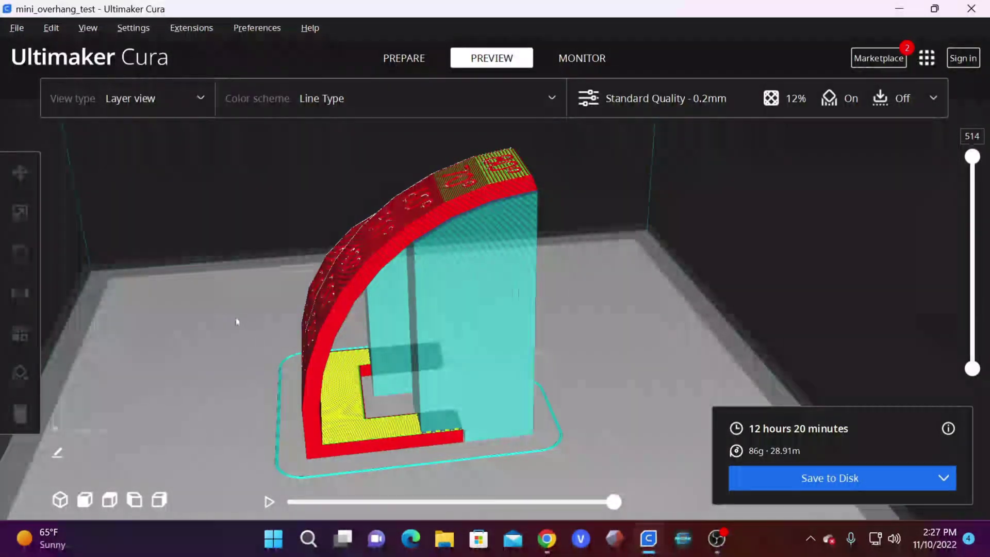
right_click_drag(517, 205, 629, 285)
right_click_drag(592, 243, 391, 310)
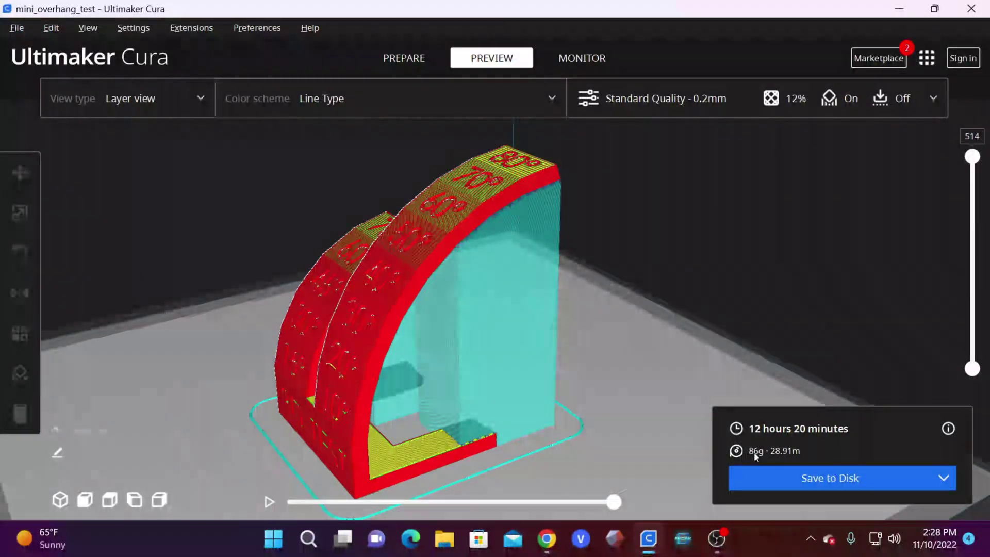
right_click_drag(441, 393, 515, 310)
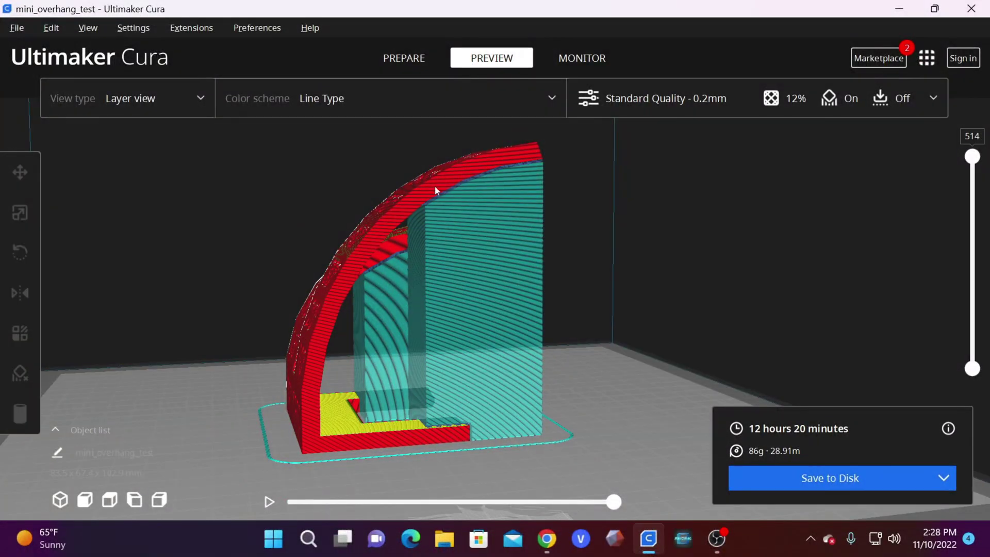
right_click_drag(424, 206, 604, 295)
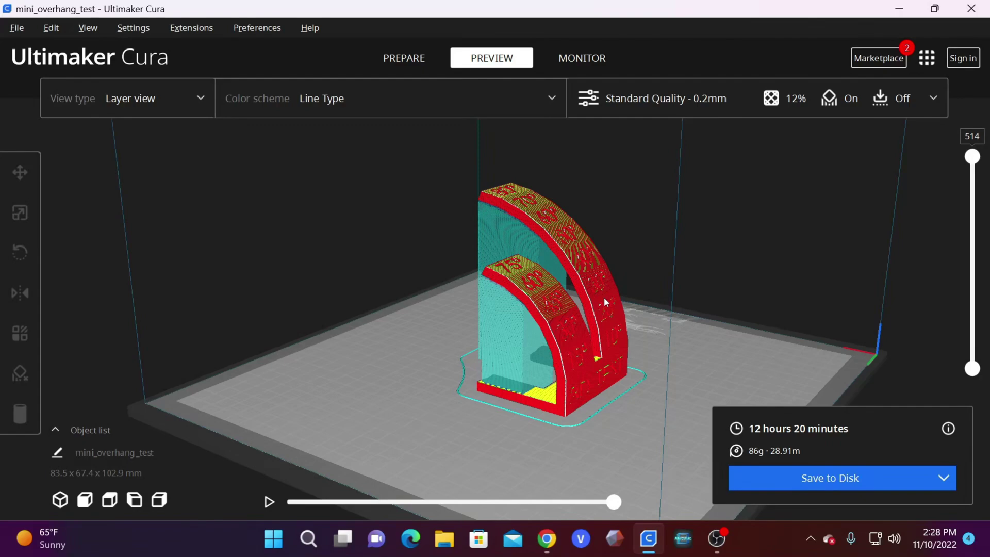
right_click_drag(606, 297, 277, 367)
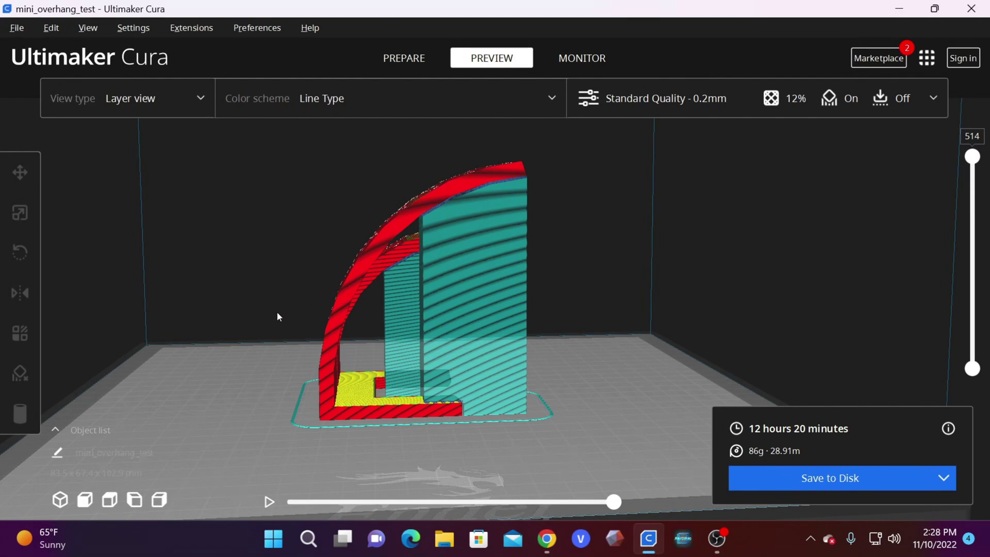
right_click_drag(277, 316, 432, 320)
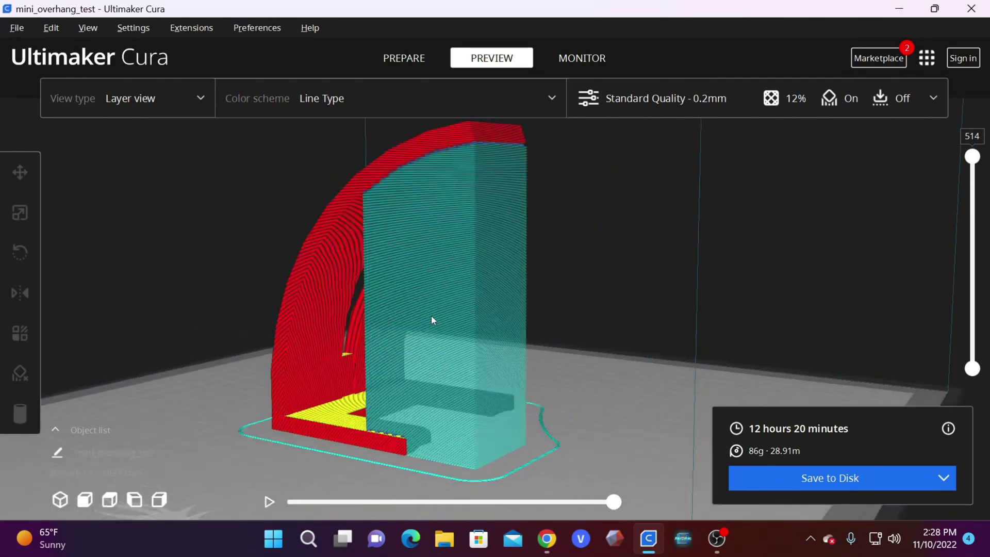
Lower Support Density from 20 to 8% and re-slice, giving 9 h 49 min and 64 g.
left_click(933, 99)
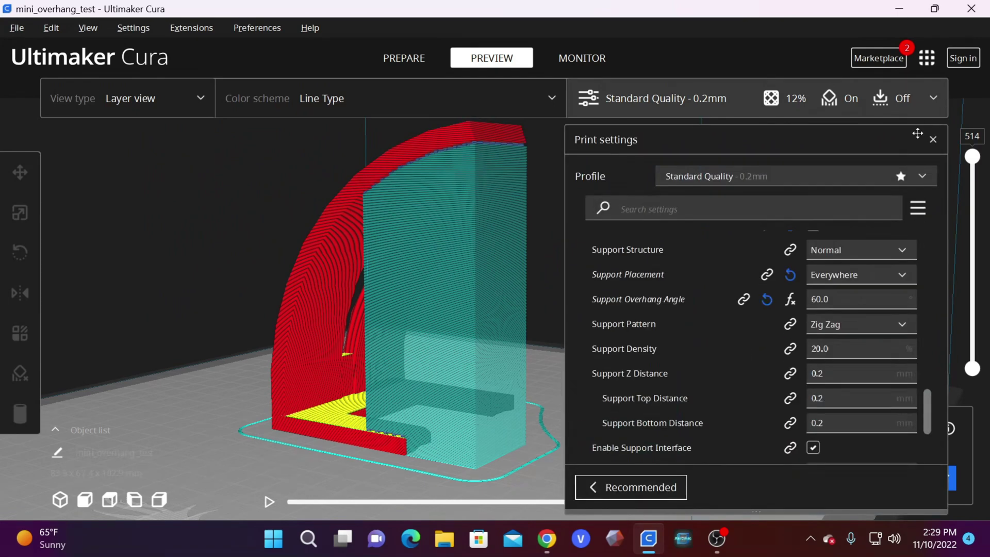
left_click(838, 350)
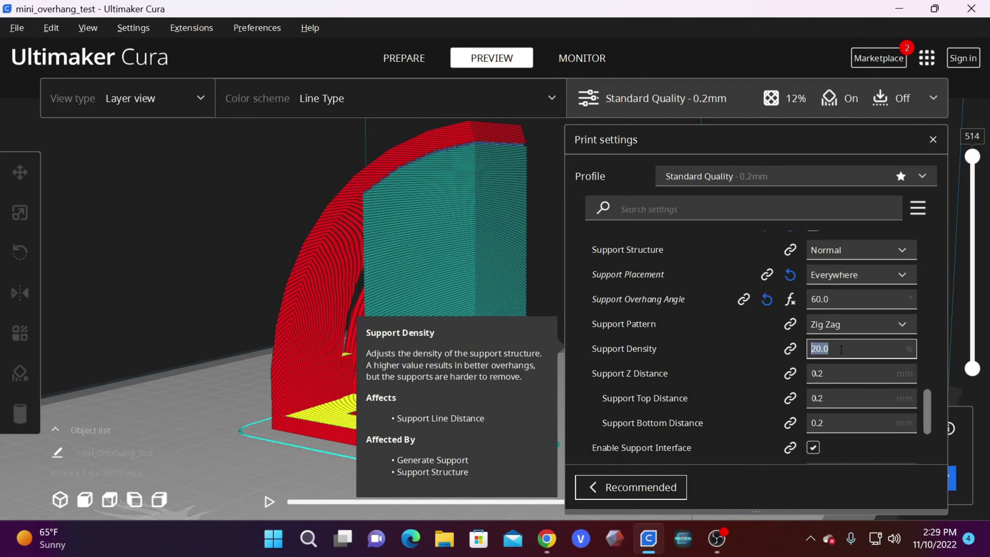
type("8")
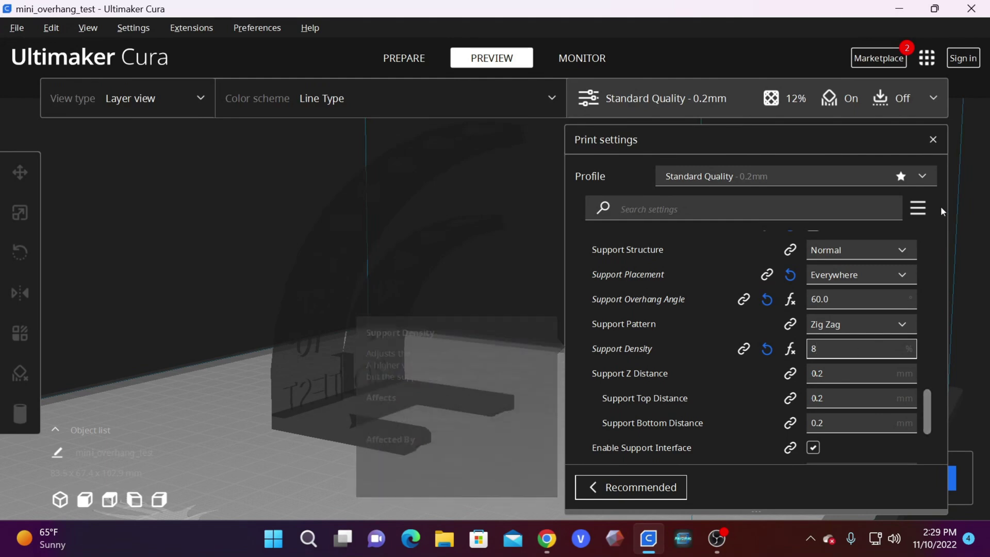
left_click(933, 139)
left_click(858, 478)
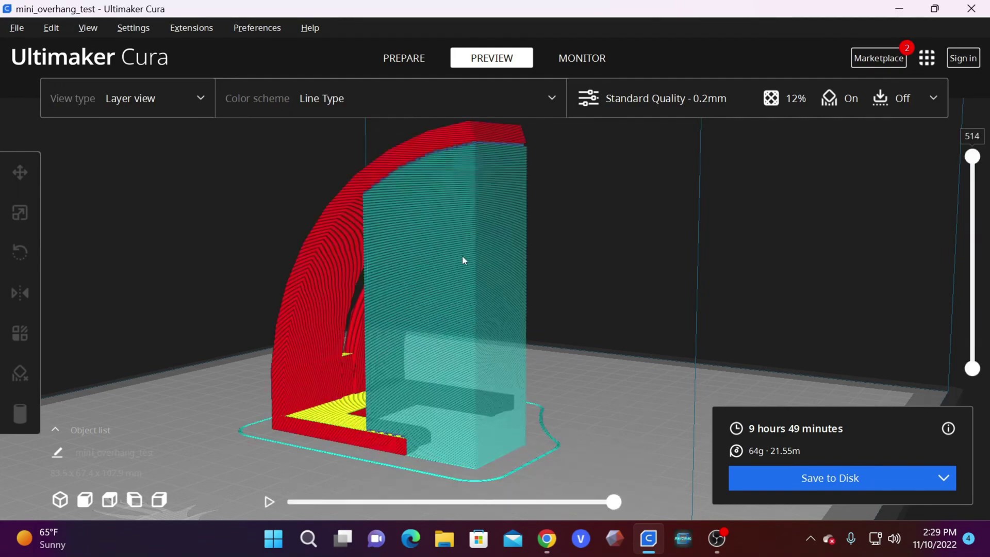
right_click_drag(461, 260, 746, 322)
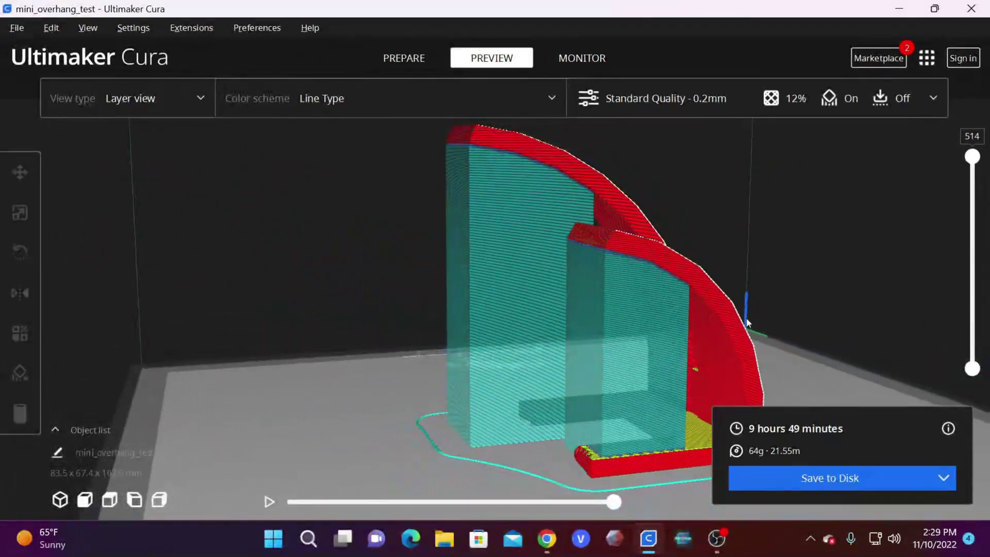
Scrub the layer slider from layer 164 up to the top (514) and orbit to inspect the sparse supports.
right_click_drag(710, 356, 612, 428)
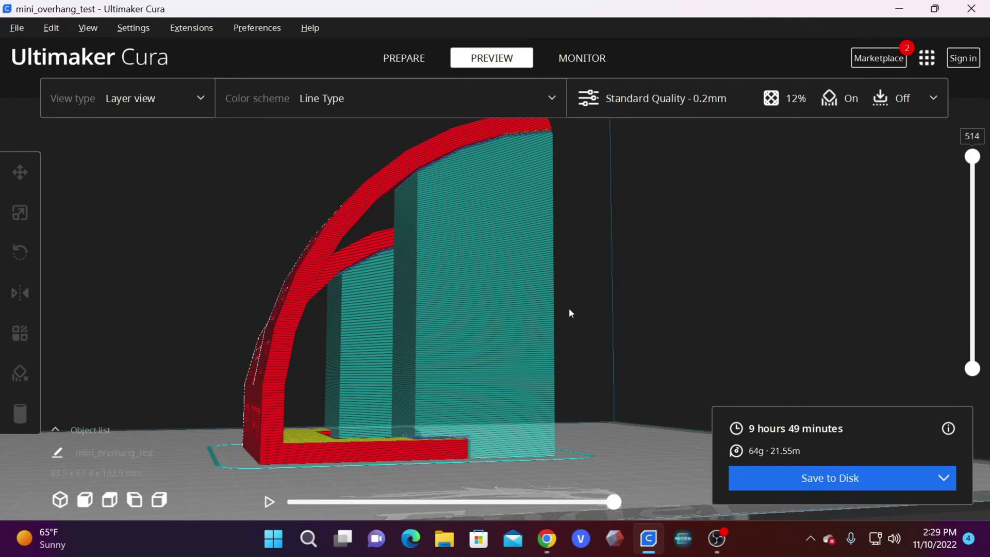
right_click_drag(610, 279, 787, 264)
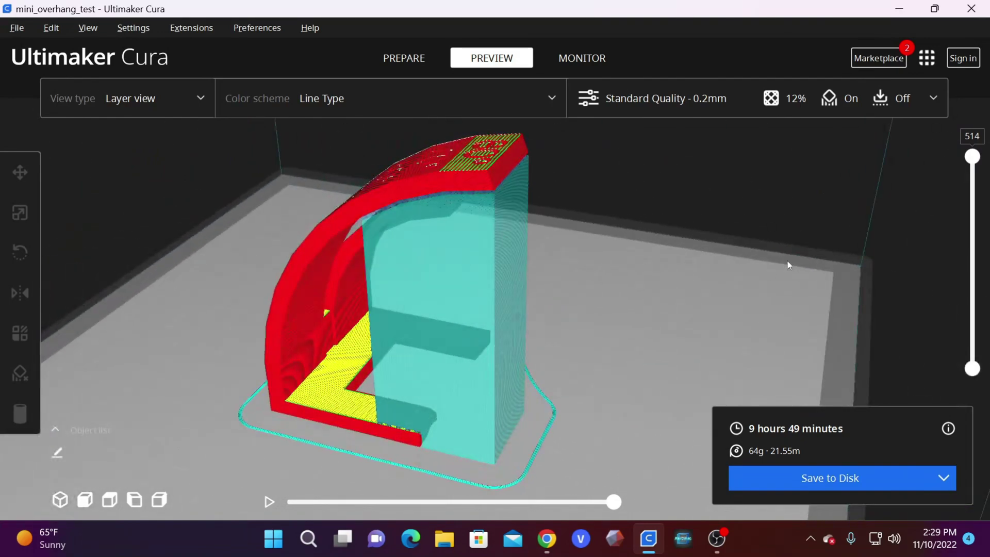
left_click_drag(971, 159, 958, 299)
right_click_drag(877, 310, 585, 329)
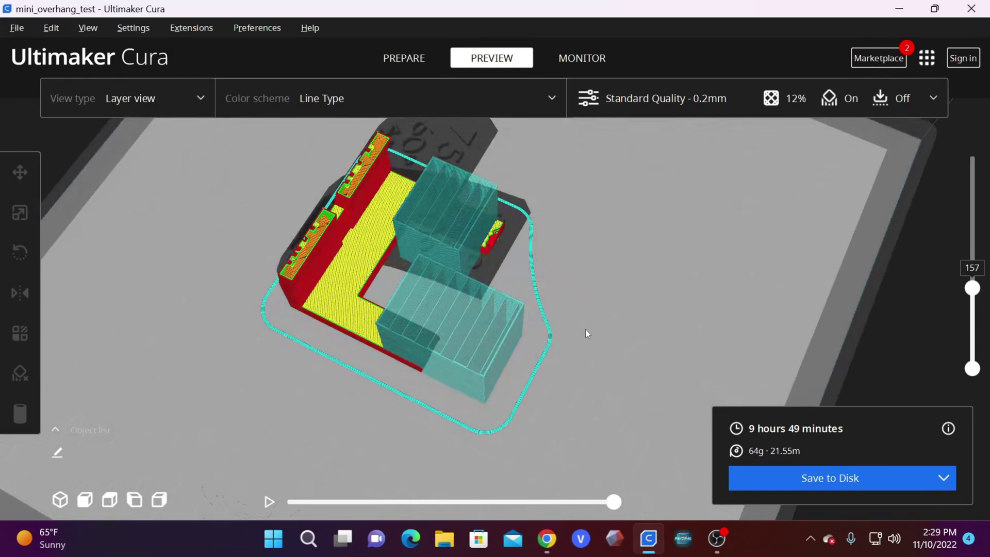
left_click_drag(971, 287, 972, 197)
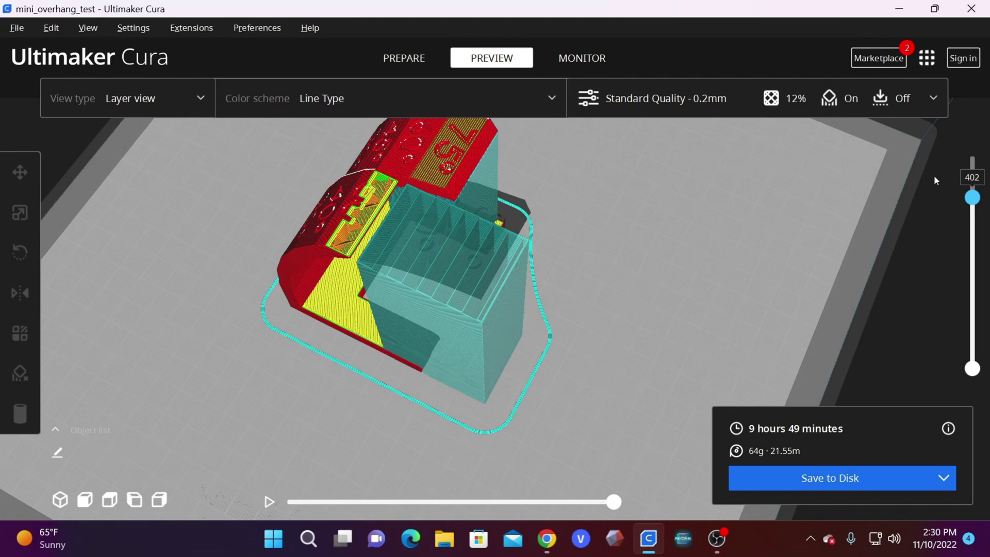
left_click_drag(973, 197, 986, 140)
right_click_drag(435, 298, 602, 267)
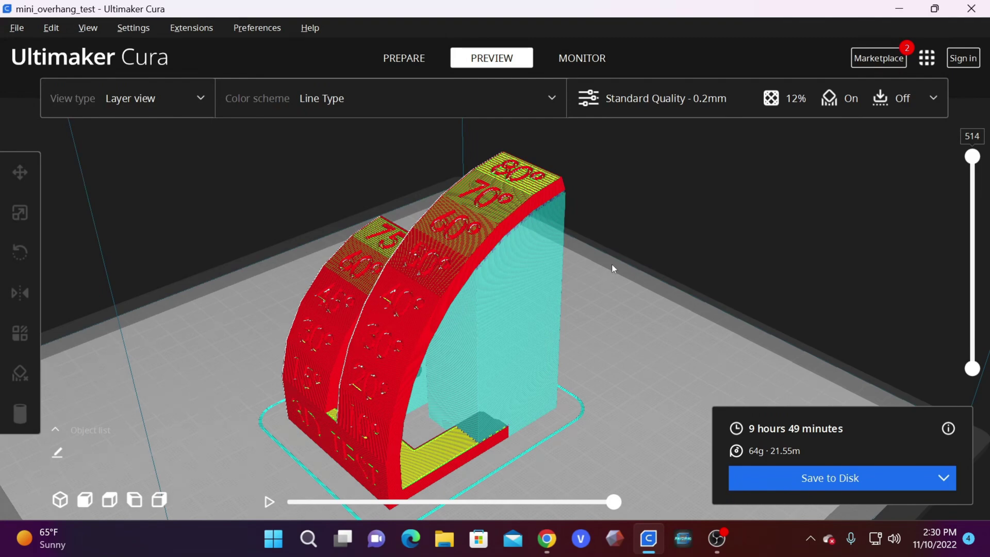
Set Support Density to 14% and reslice, for 11 h 7 min and 75 g.
left_click(930, 100)
left_click(820, 349)
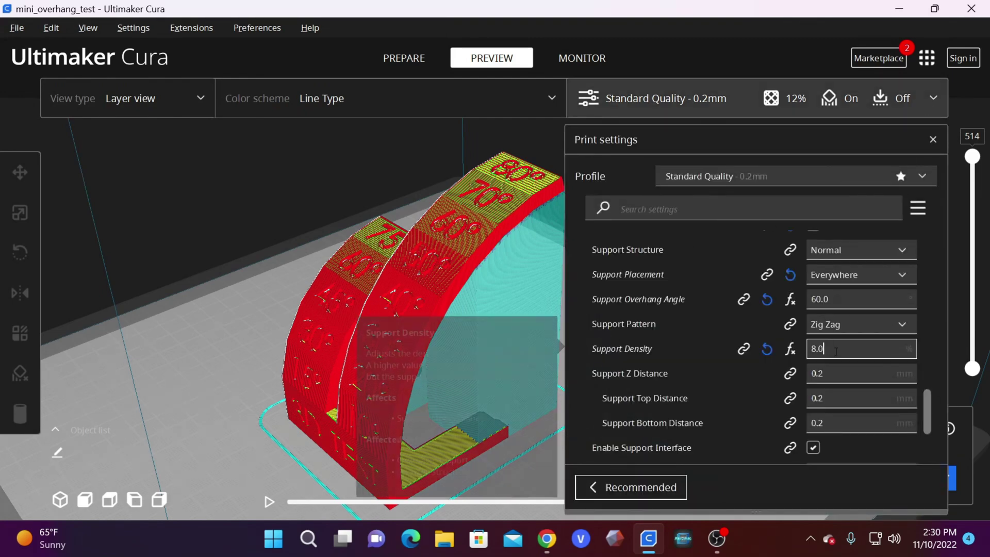
key("BackSpace")
key("BackSpace")
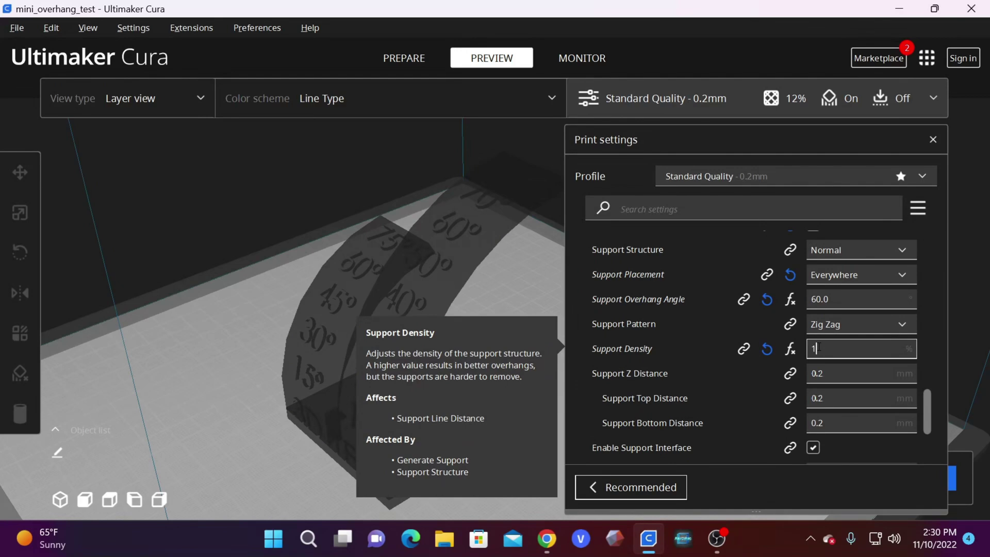
left_click(956, 483)
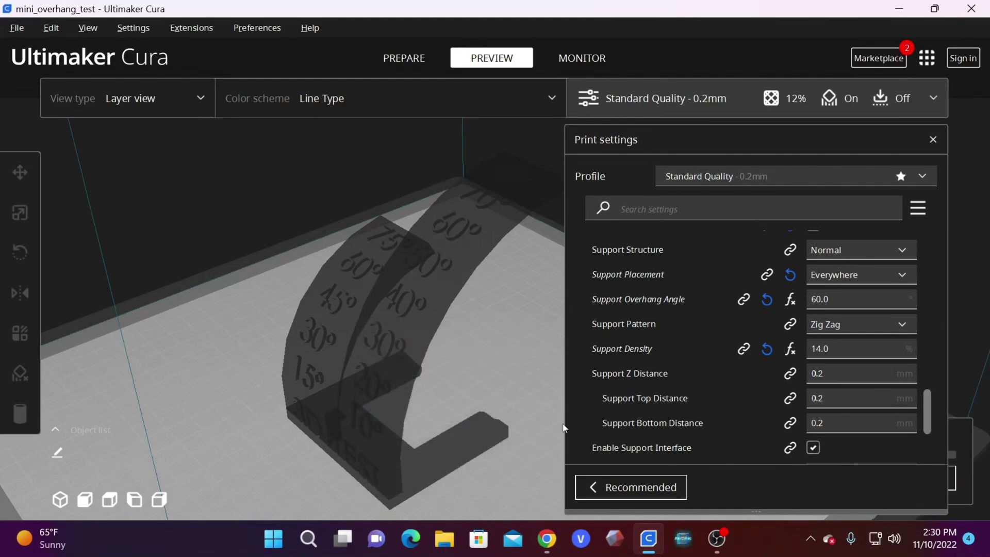
left_click(933, 140)
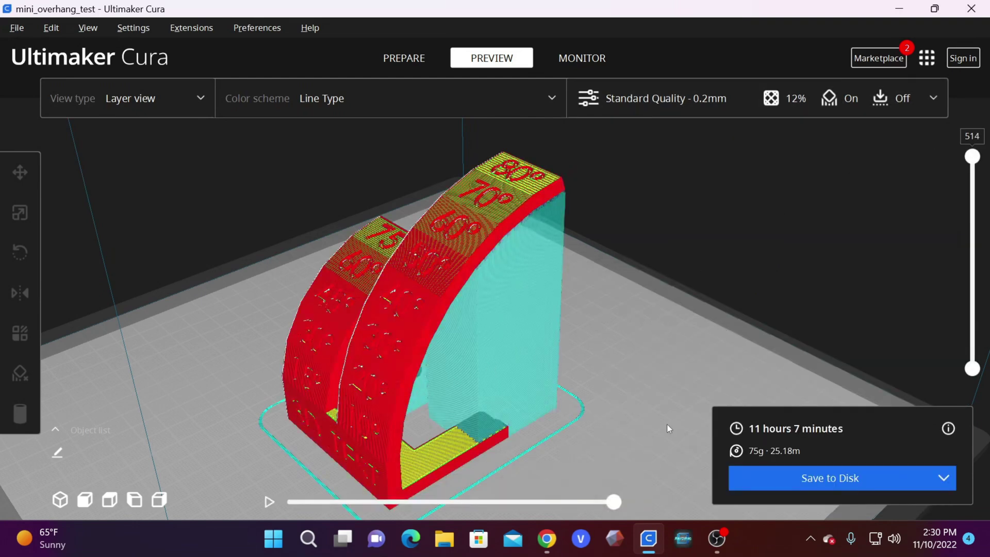
Scrub the layer preview down to layer 260 and back up.
left_click_drag(971, 157, 971, 249)
right_click_drag(619, 330, 431, 324)
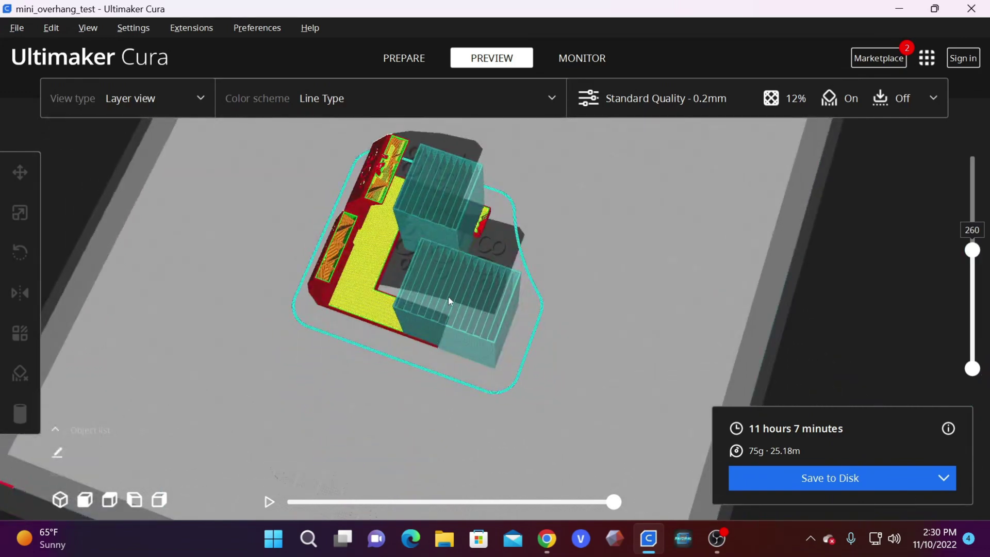
left_click_drag(974, 254, 950, 118)
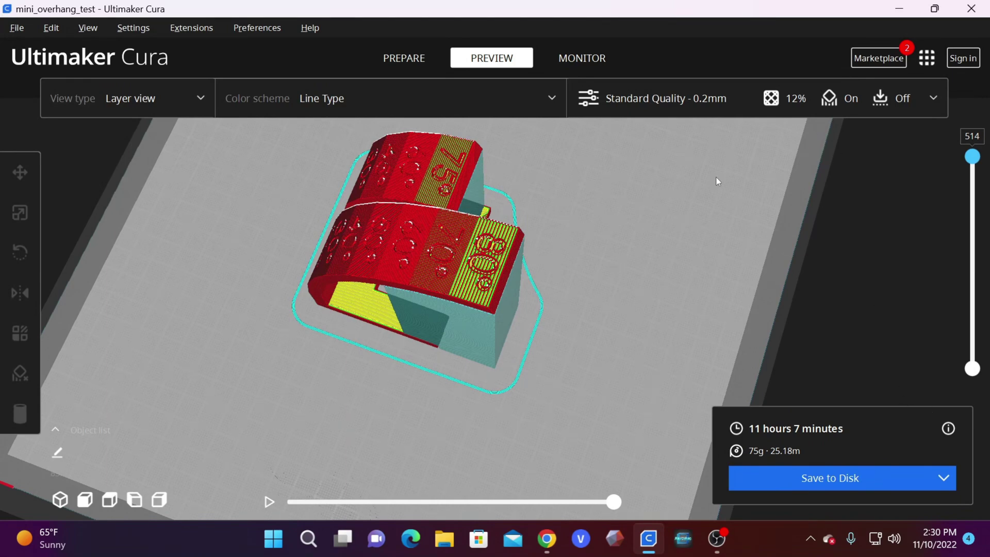
Change the support pattern from Zig Zag to Lines and slice again.
right_click_drag(716, 177, 593, 252)
left_click(934, 97)
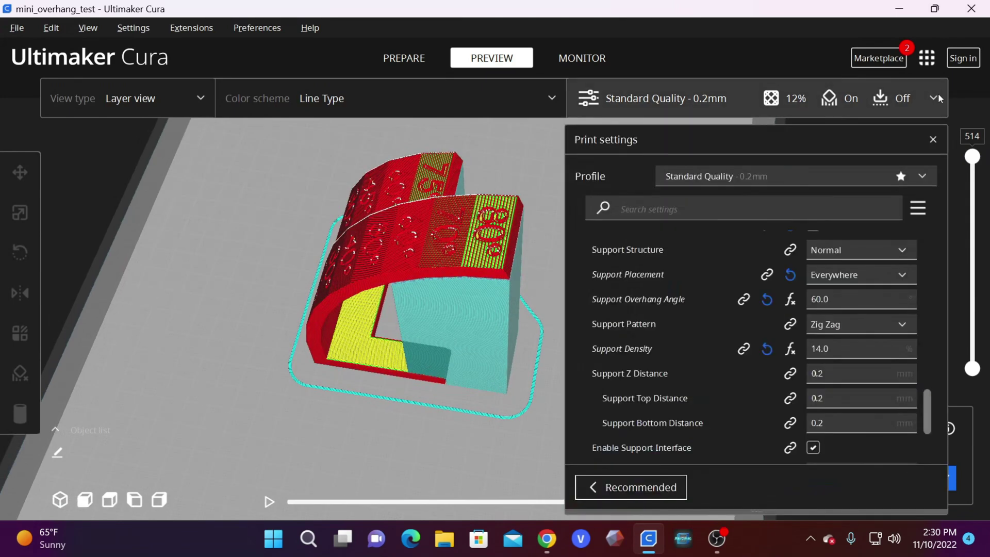
mouse_move(683, 347)
left_click(850, 324)
left_click(833, 343)
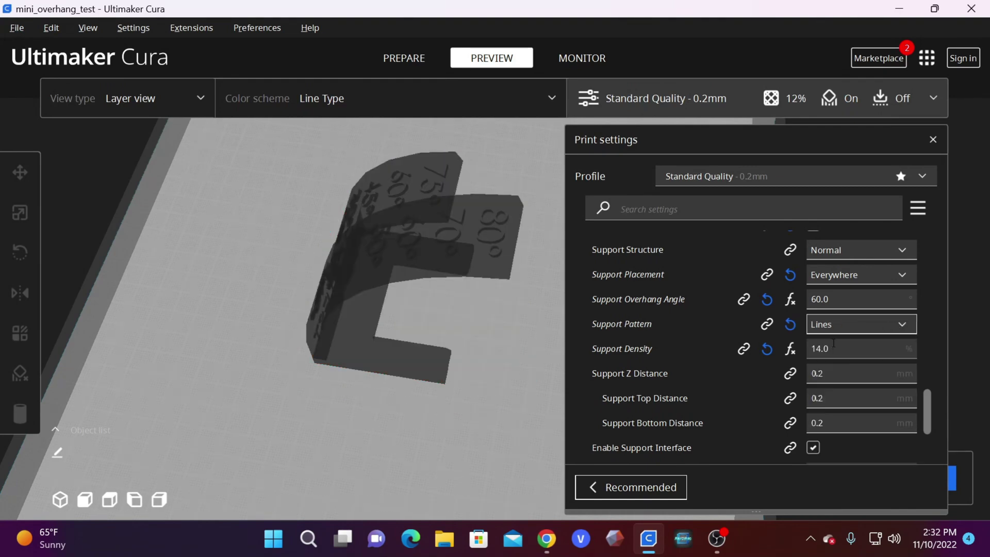
mouse_move(834, 343)
left_click(936, 145)
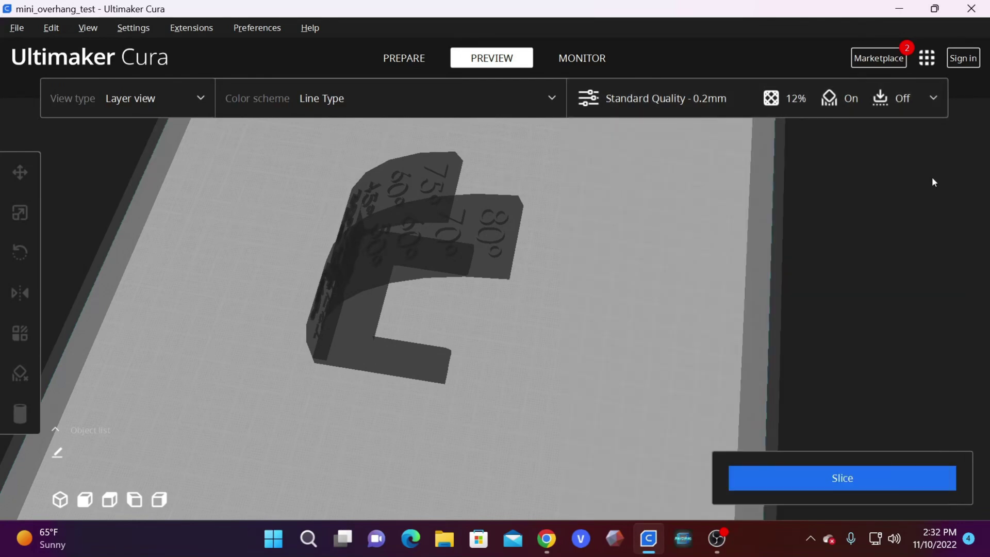
left_click(868, 484)
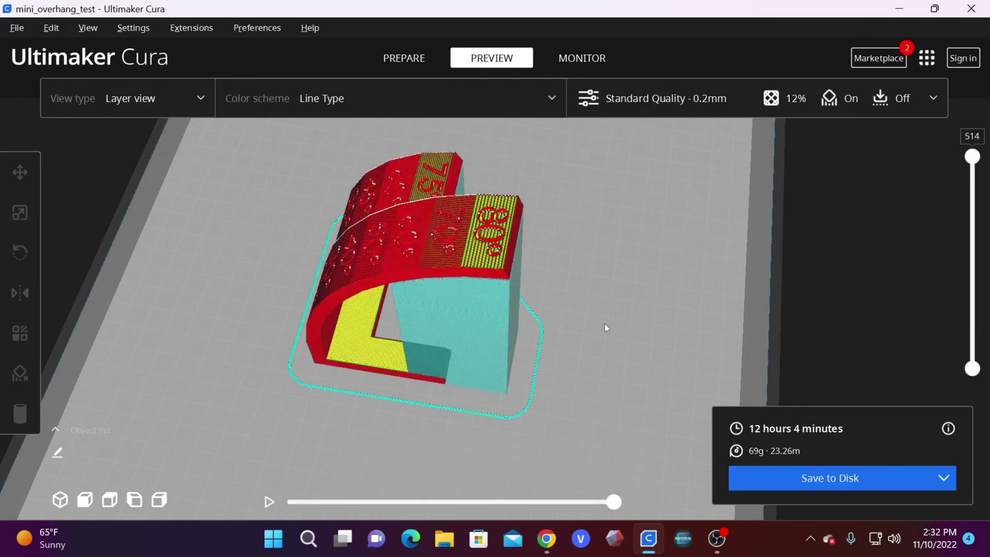
Scrub the layer preview and orbit to inspect the Lines supports.
right_click_drag(604, 323, 794, 246)
left_click_drag(968, 157, 980, 266)
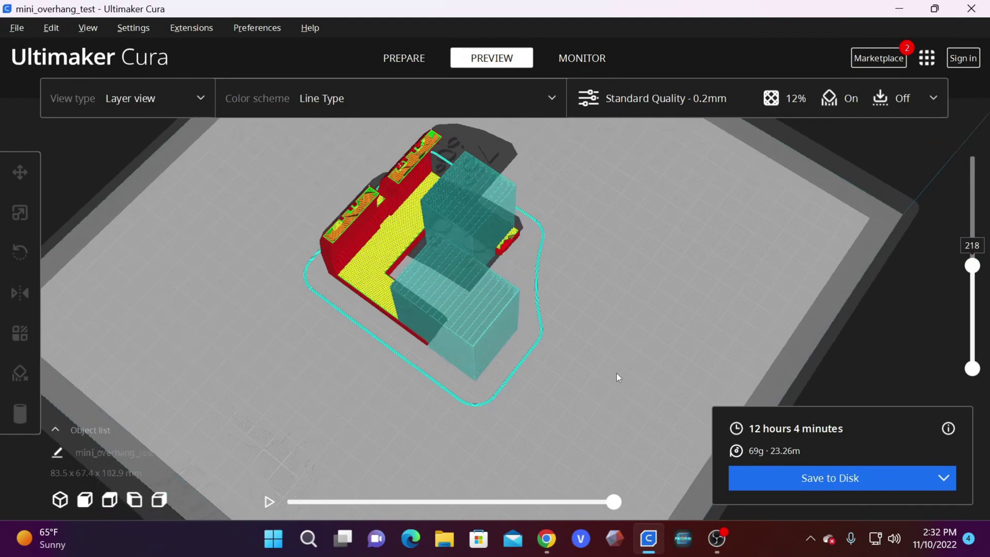
scroll(482, 294, "up", 5)
right_click_drag(599, 264, 987, 94)
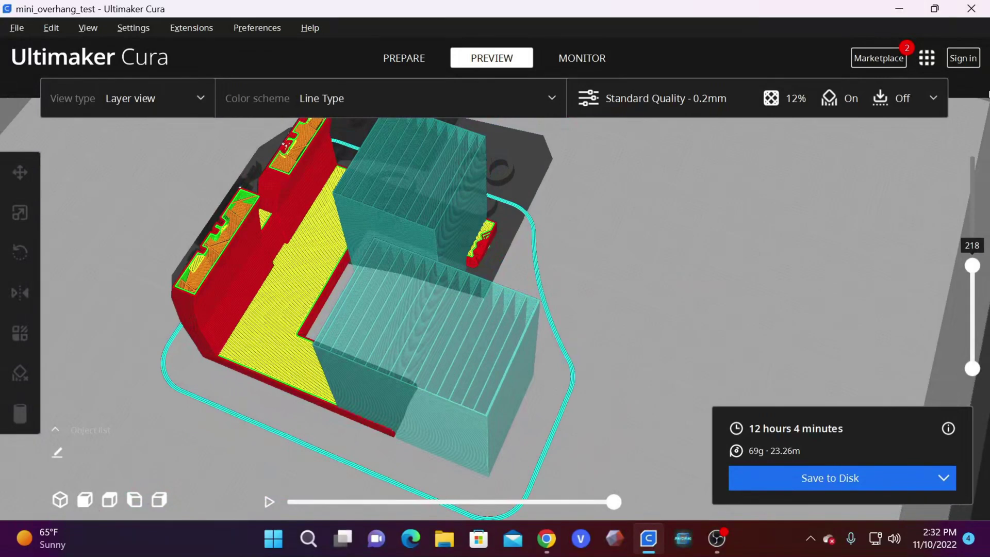
left_click(932, 97)
Switch the support pattern back to Zig Zag, reslice, and view the higher support layers.
left_click(848, 330)
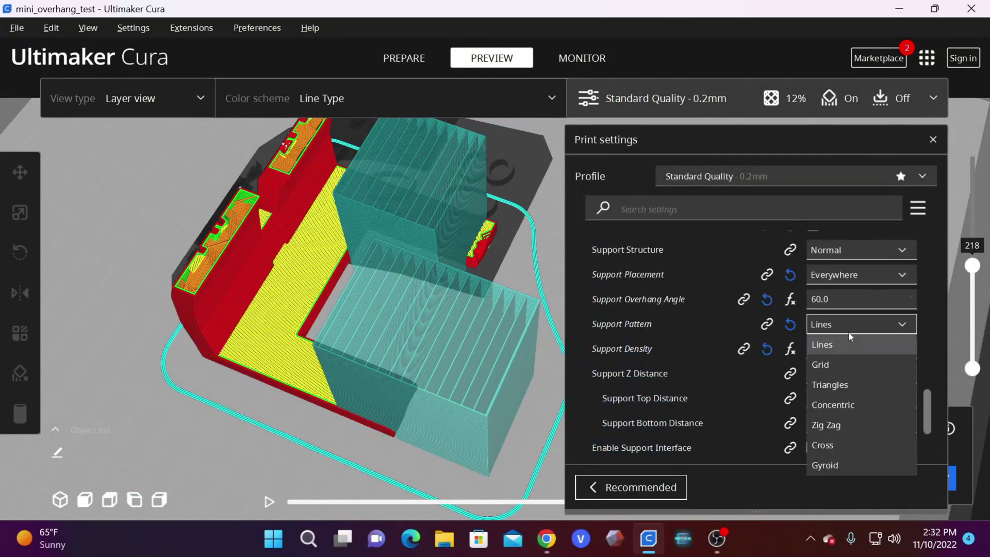
left_click(839, 424)
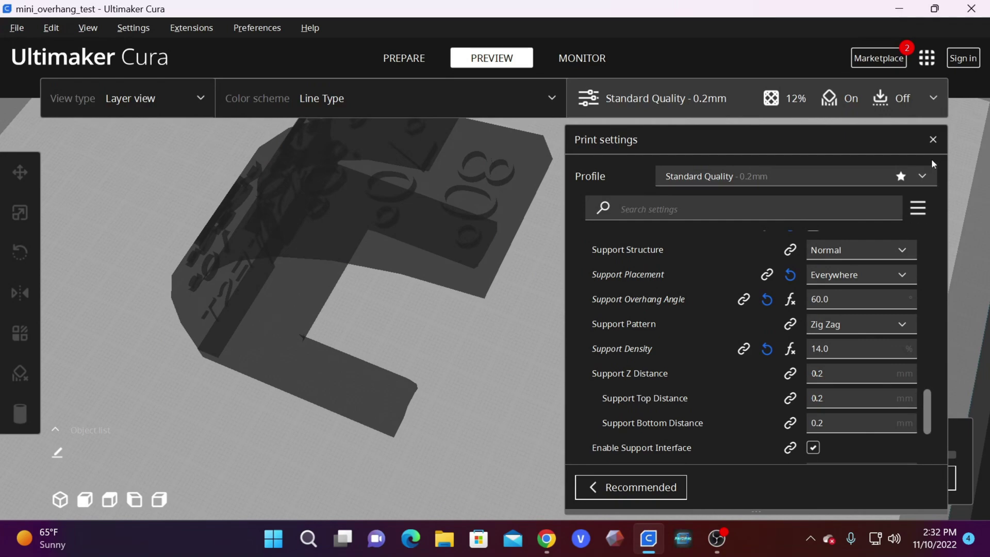
left_click(932, 139)
right_click_drag(765, 287, 567, 352)
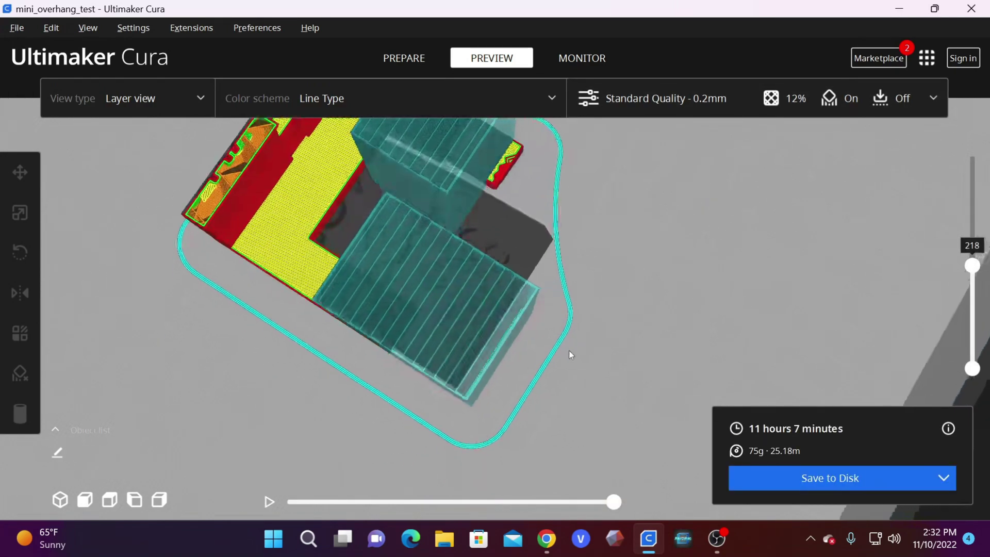
scroll(479, 341, "up", 6)
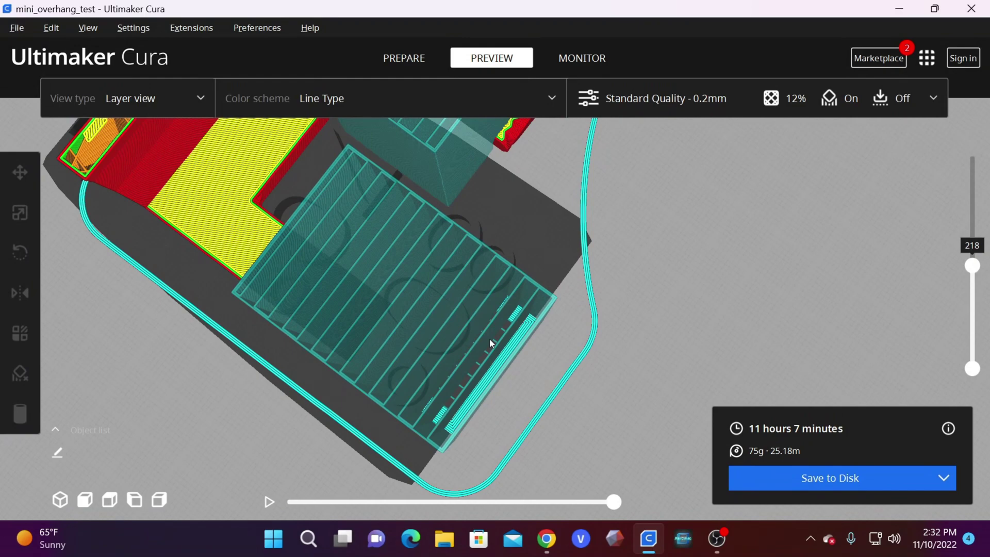
left_click_drag(970, 263, 972, 156)
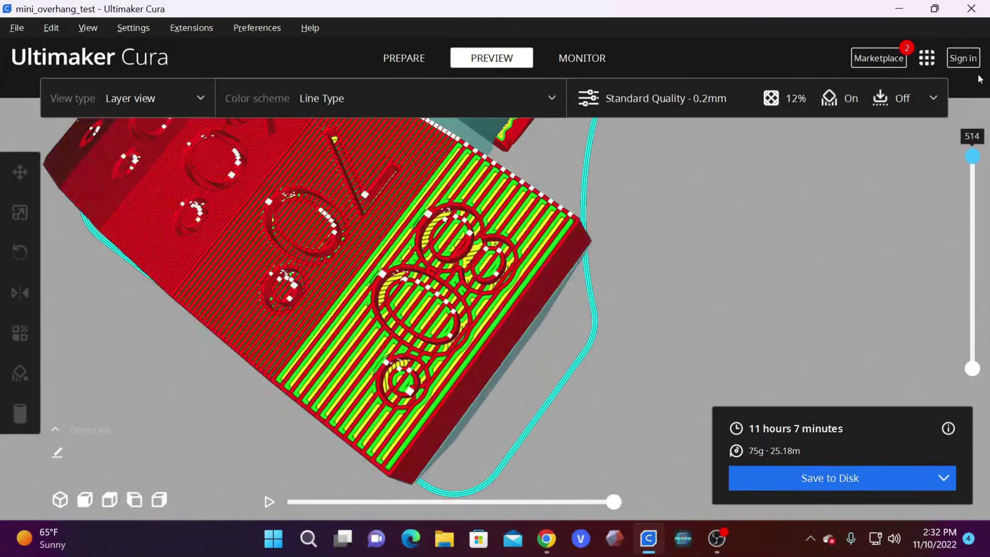
left_click(930, 98)
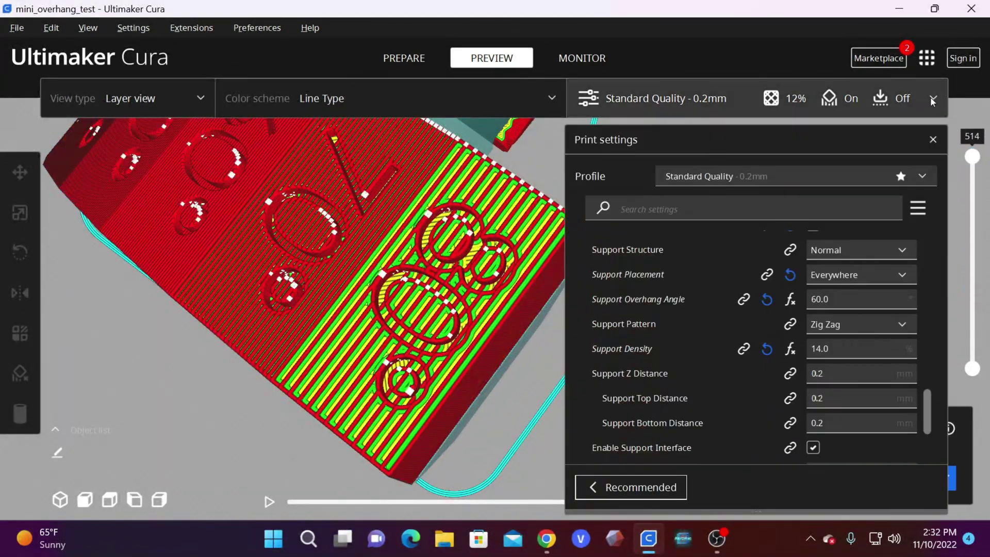
Switch the support pattern to Grid and slice.
left_click(849, 319)
left_click(822, 365)
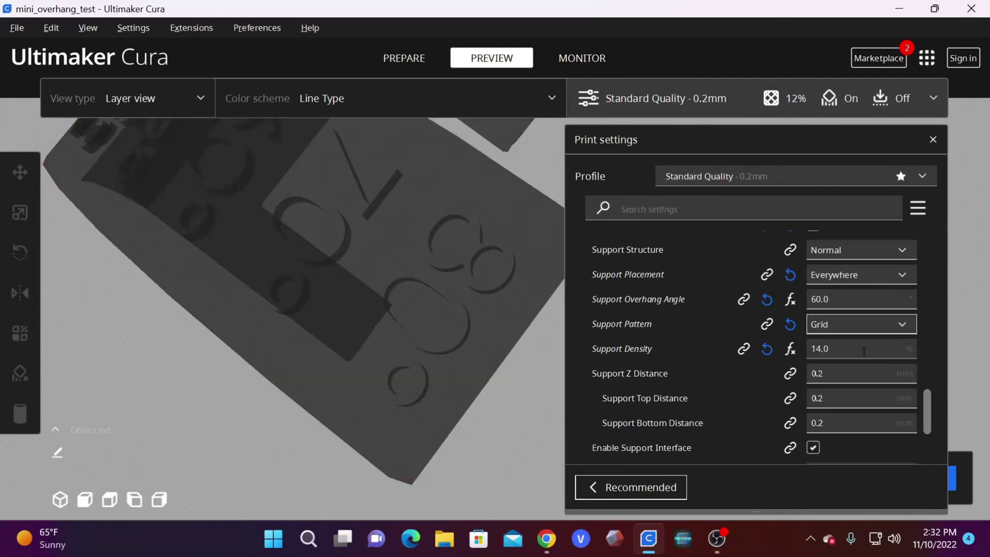
left_click(933, 140)
left_click(902, 475)
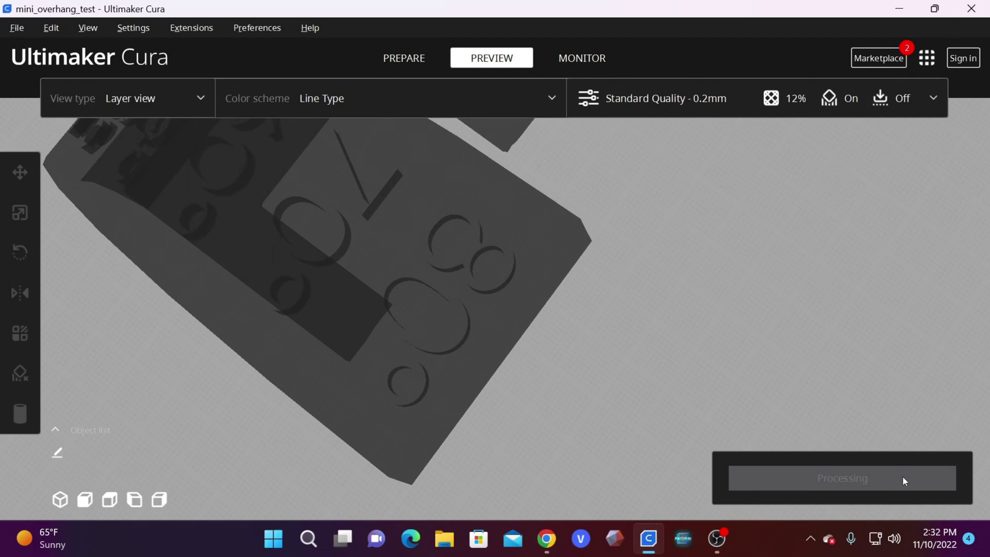
Scrub the layer slider down to the lowest layers and orbit to inspect the Grid supports.
scroll(678, 294, "down", 3)
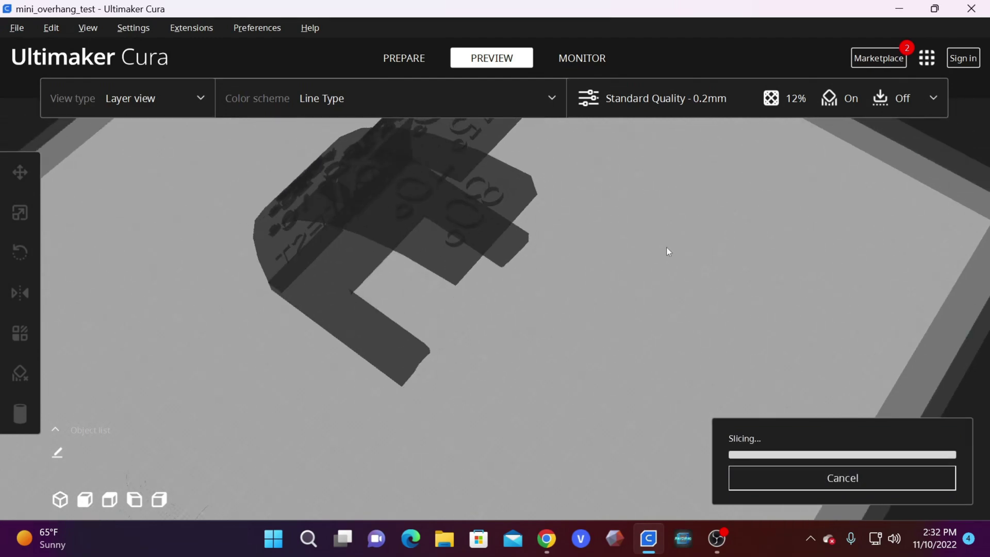
left_click_drag(971, 161, 971, 240)
right_click_drag(644, 268, 459, 334)
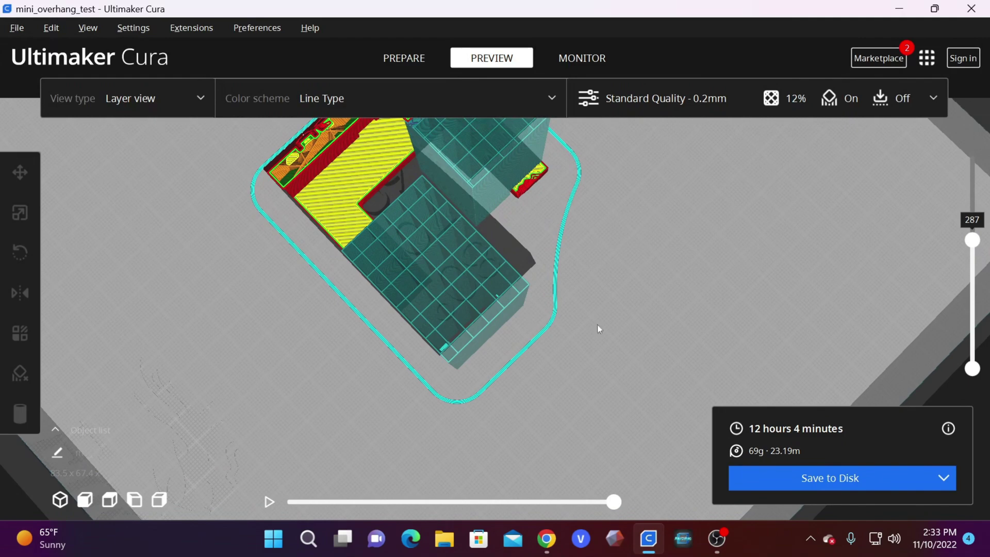
left_click_drag(973, 241, 988, 171)
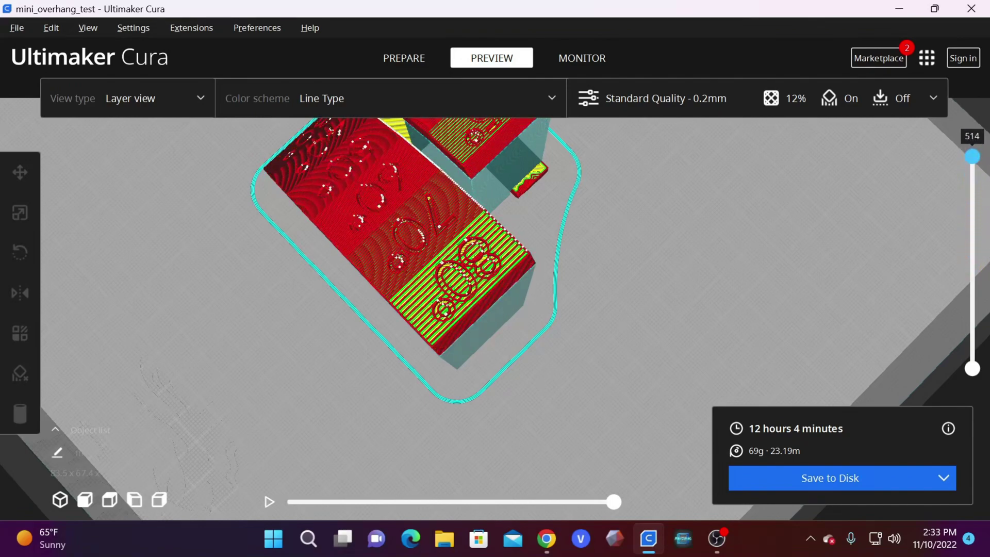
right_click_drag(555, 323, 546, 194)
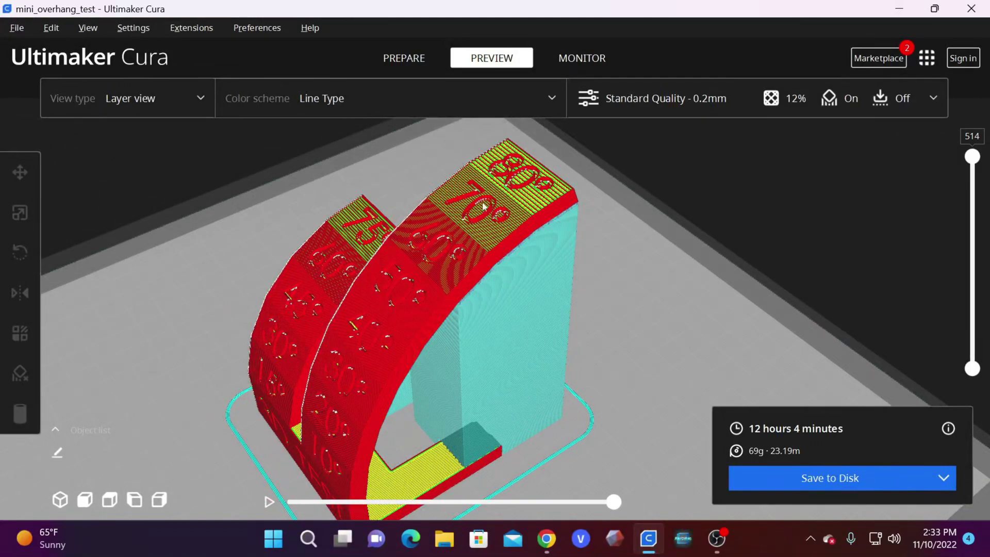
right_click_drag(571, 255, 540, 285)
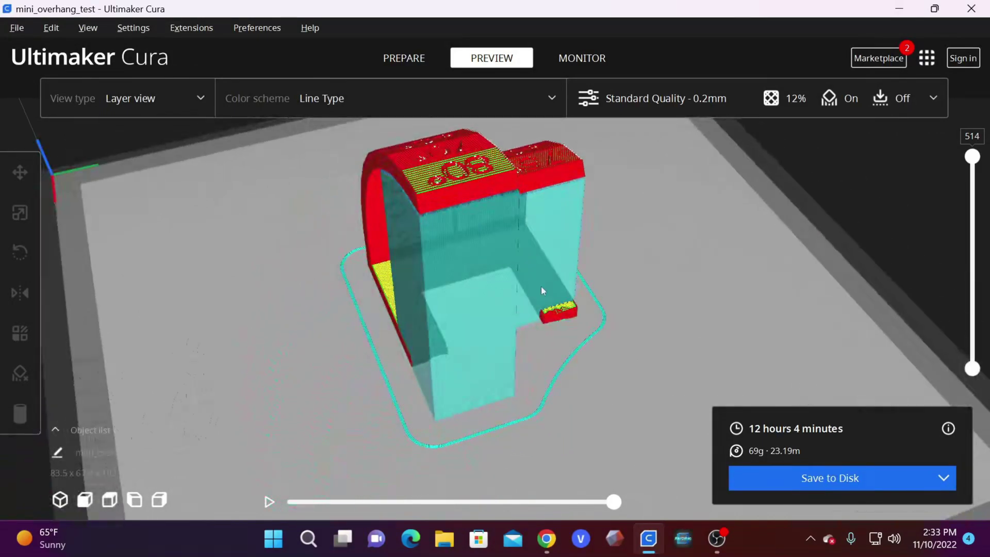
left_click_drag(972, 164, 901, 148)
Re-slice with Grid supports at 20% density, estimating 13 h 56 min and 79 g.
left_click(932, 98)
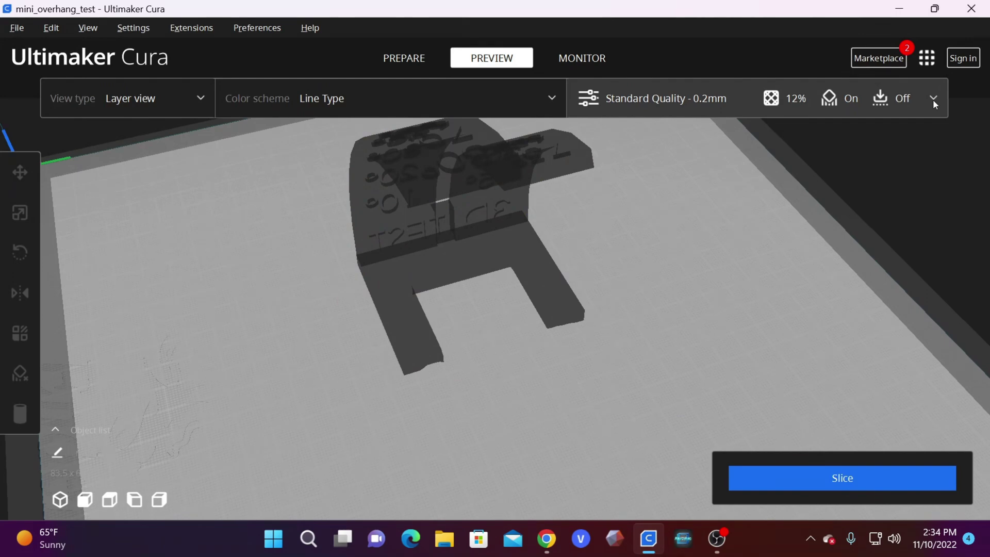
left_click(933, 99)
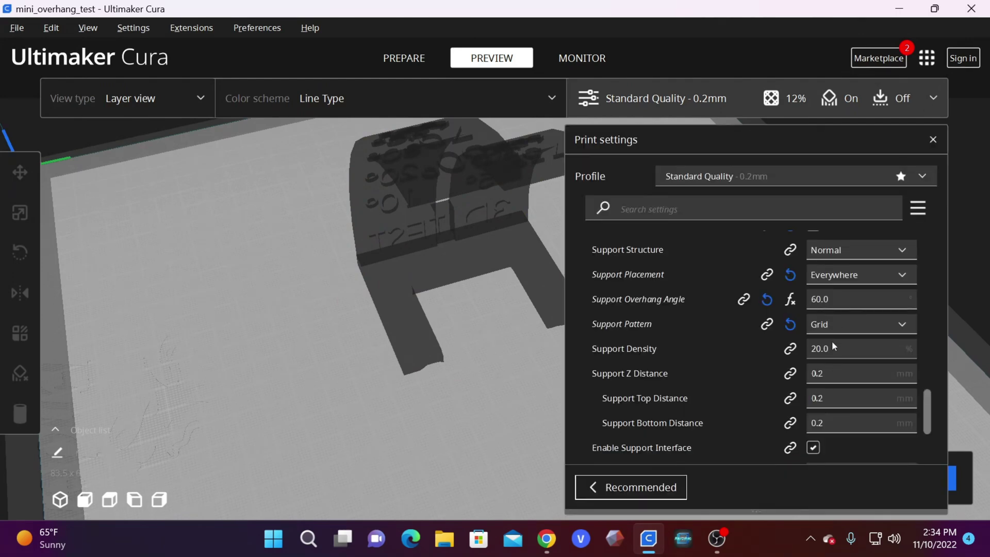
mouse_move(832, 341)
left_click(932, 140)
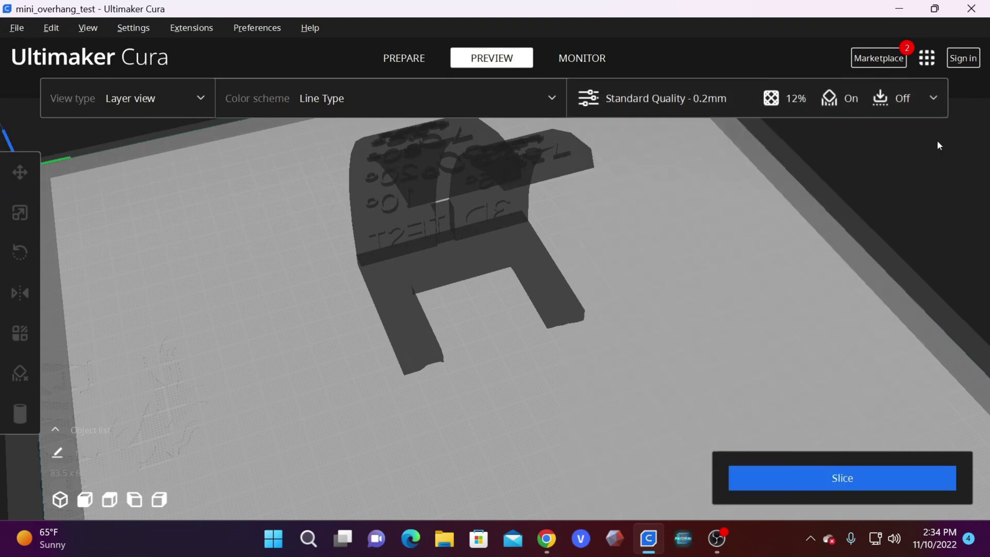
left_click(890, 486)
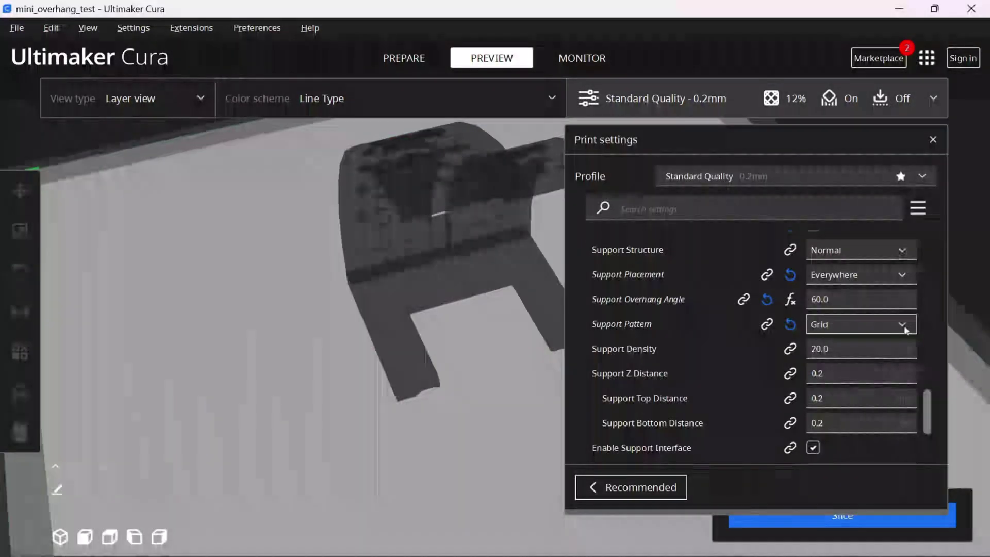
Set the support pattern to Lines and reslice, estimating 11 h 42 min and 79 g.
left_click(878, 325)
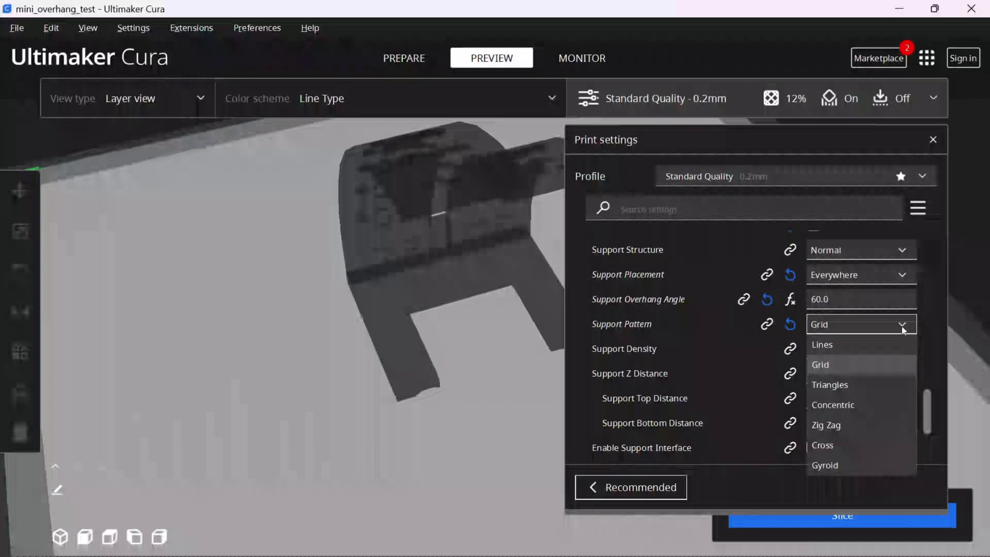
left_click(827, 344)
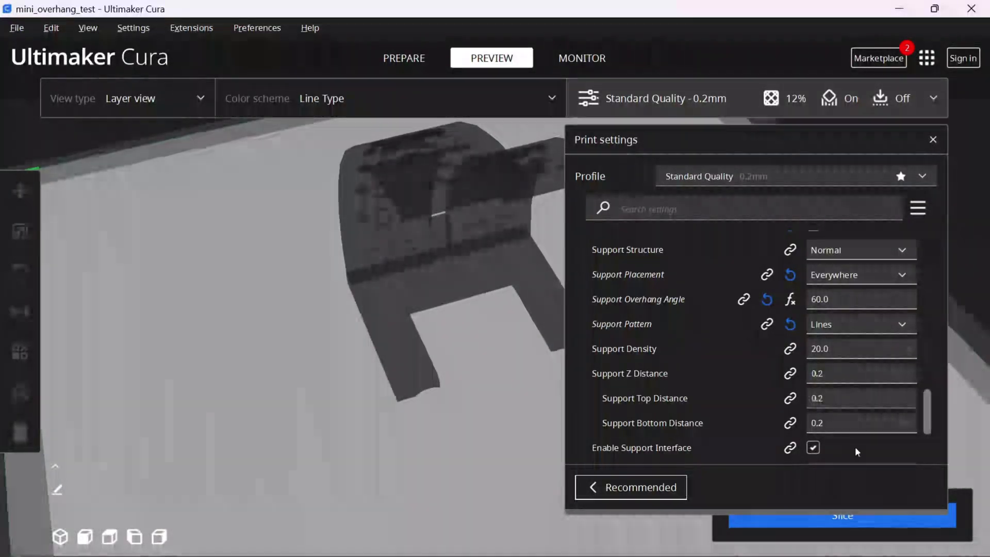
left_click(932, 139)
left_click(855, 515)
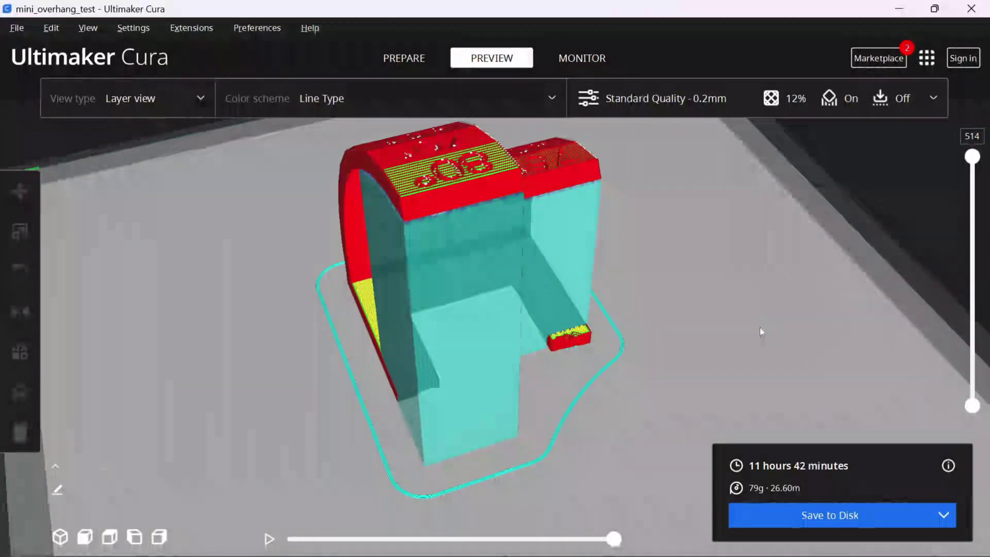
right_click_drag(513, 309, 543, 284)
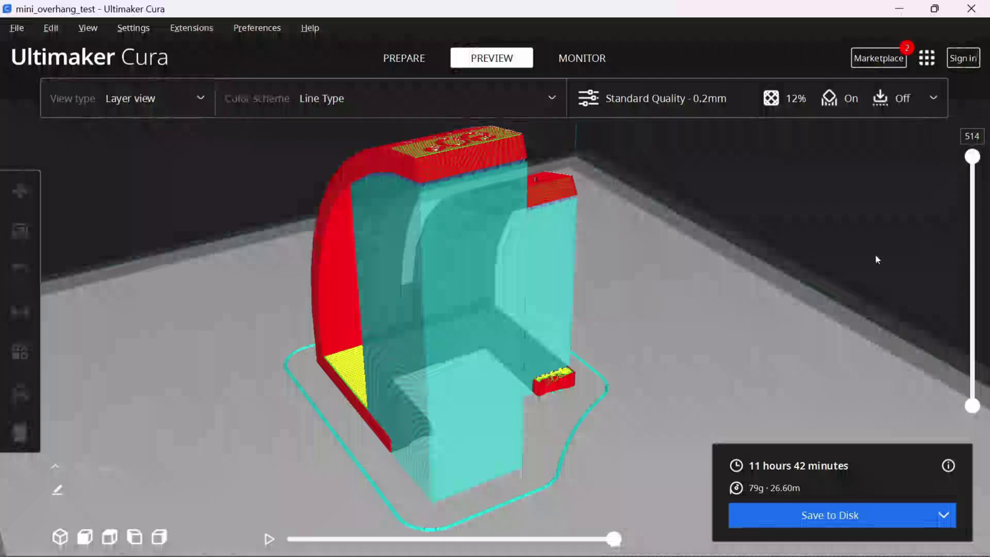
Try Zig Zag as the support pattern, then return to Lines.
left_click(929, 112)
left_click(850, 324)
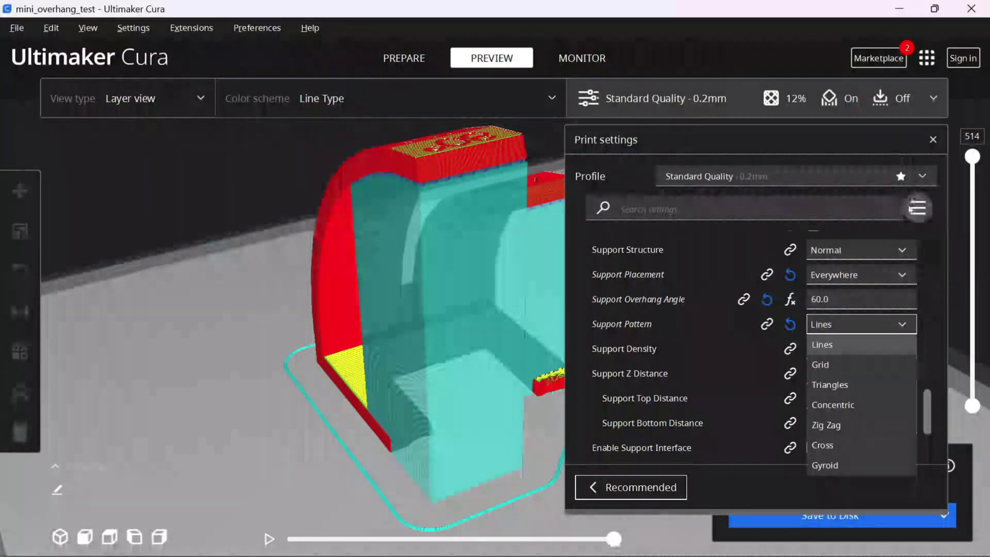
left_click(902, 150)
left_click(932, 140)
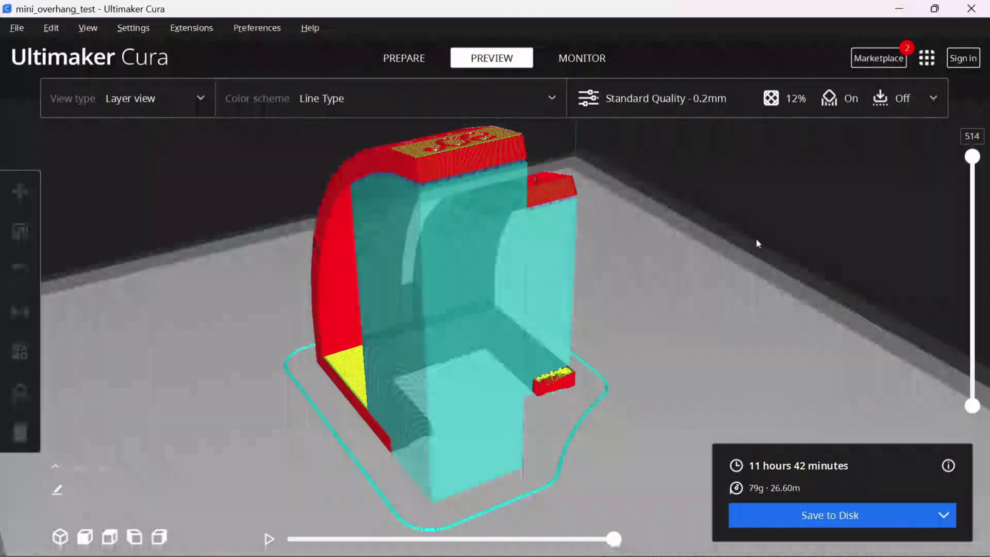
left_click(936, 110)
left_click(849, 324)
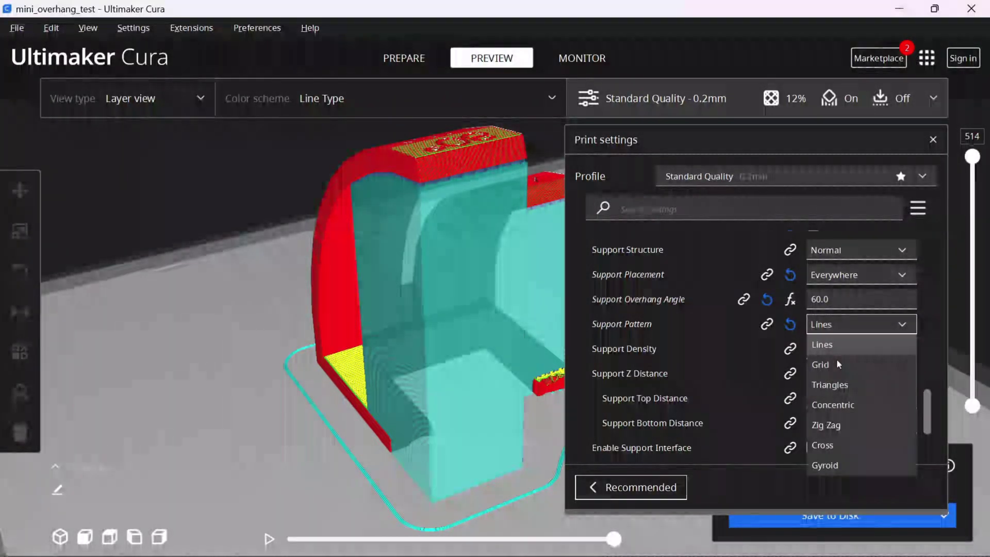
left_click(830, 425)
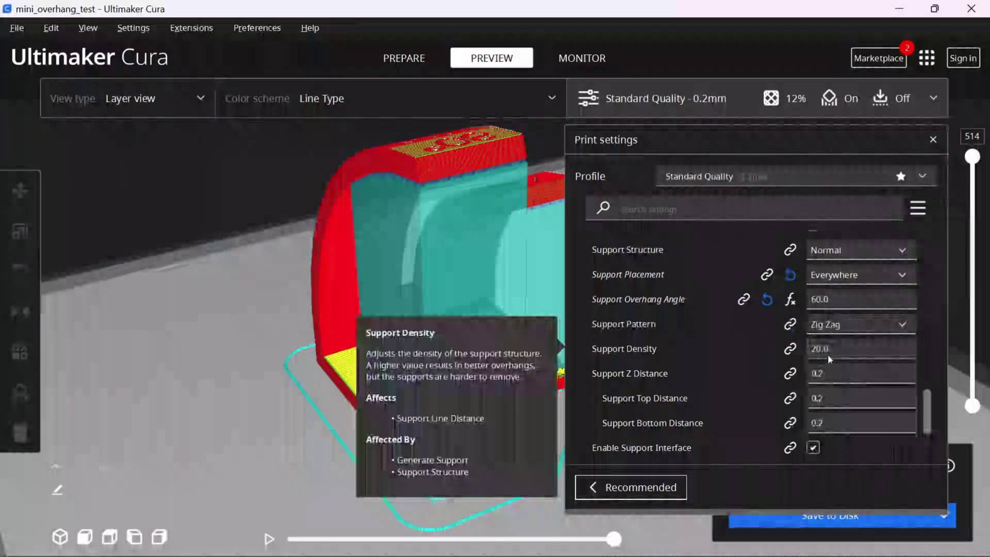
left_click(831, 323)
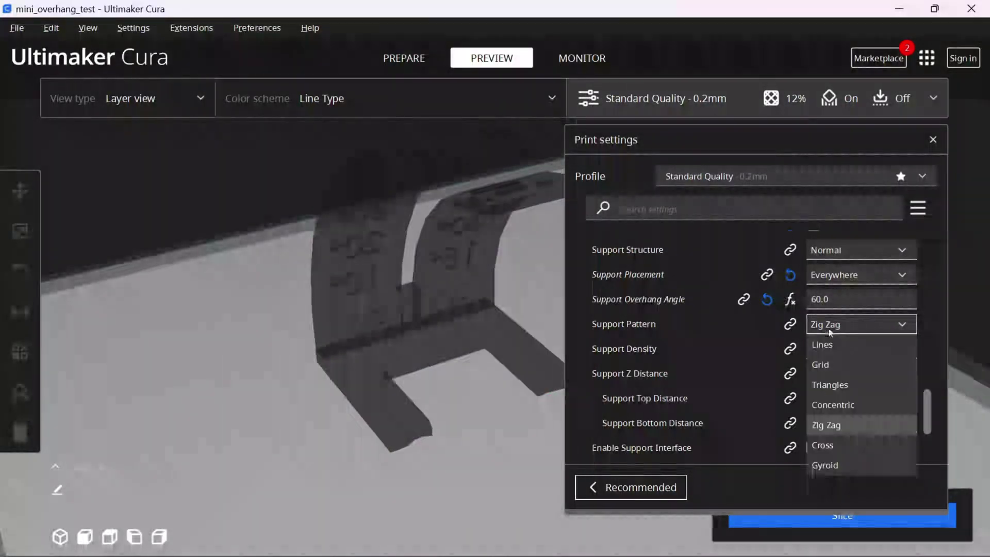
left_click(823, 345)
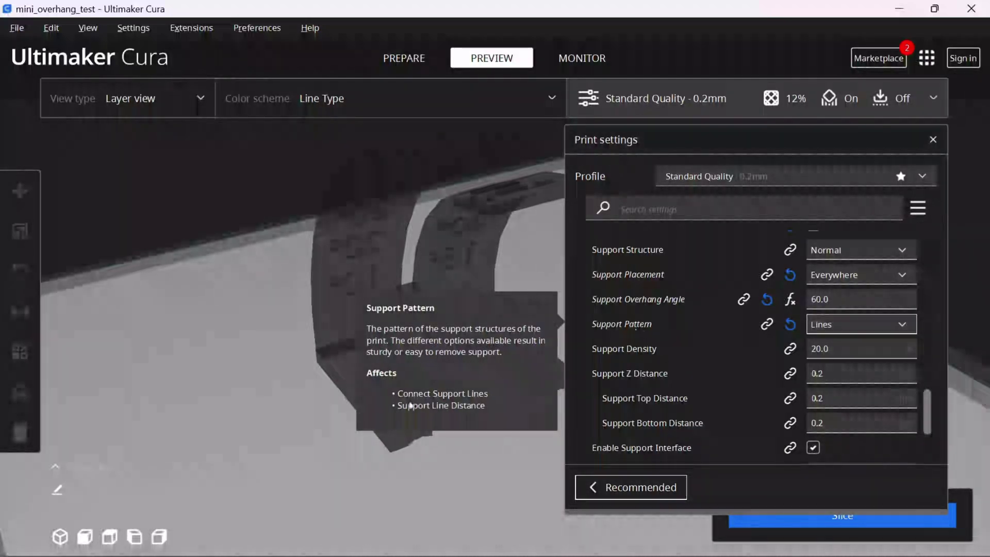
Set Support Density to 8 while keeping the Lines pattern.
scroll(273, 317, "down", 3)
scroll(282, 326, "down", 2)
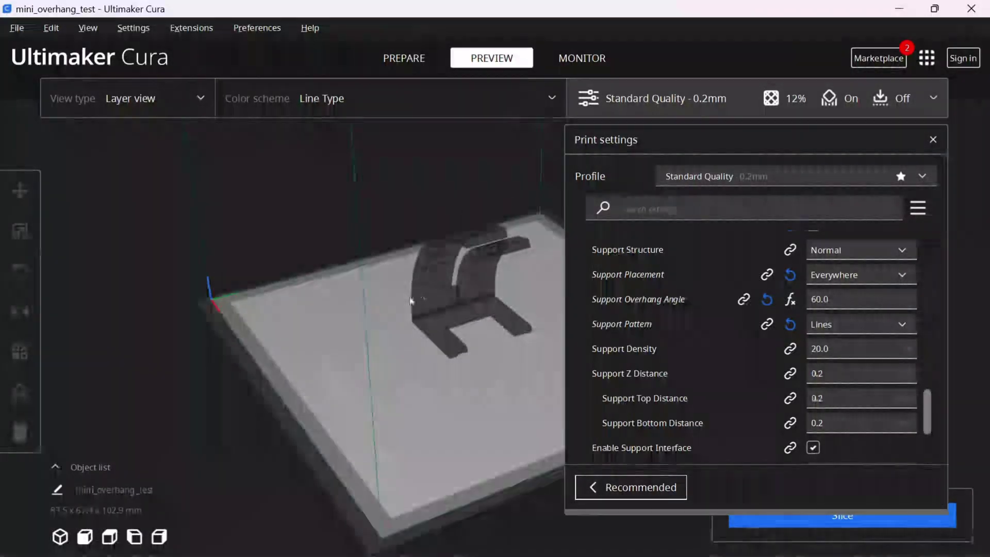
scroll(513, 333, "up", 6)
scroll(380, 332, "down", 3)
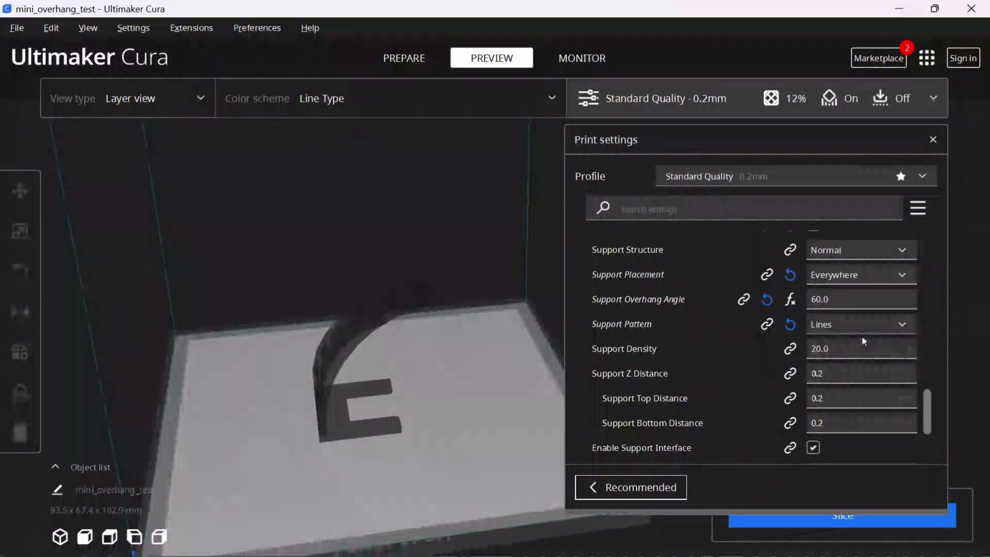
double_click(825, 348)
type("8")
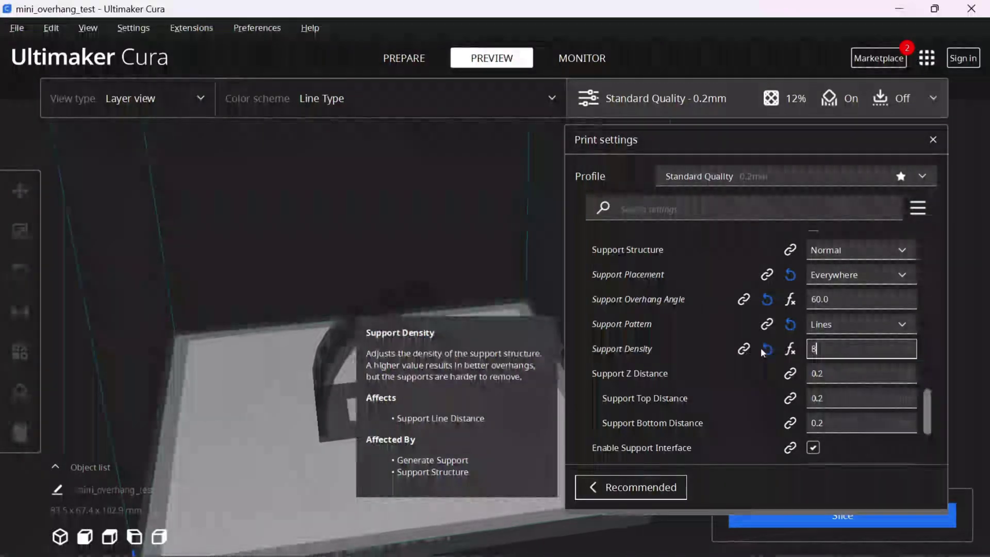
left_click(836, 326)
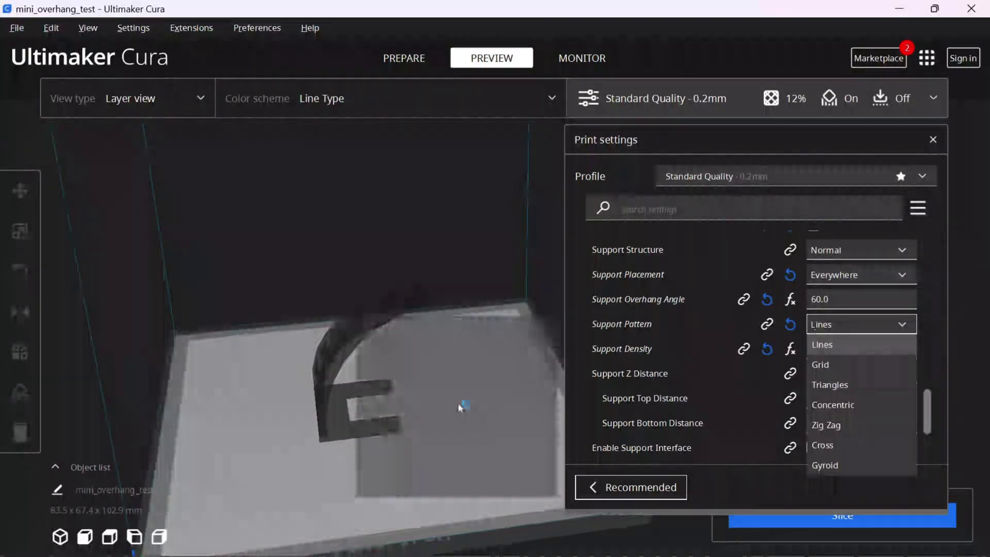
left_click(458, 403)
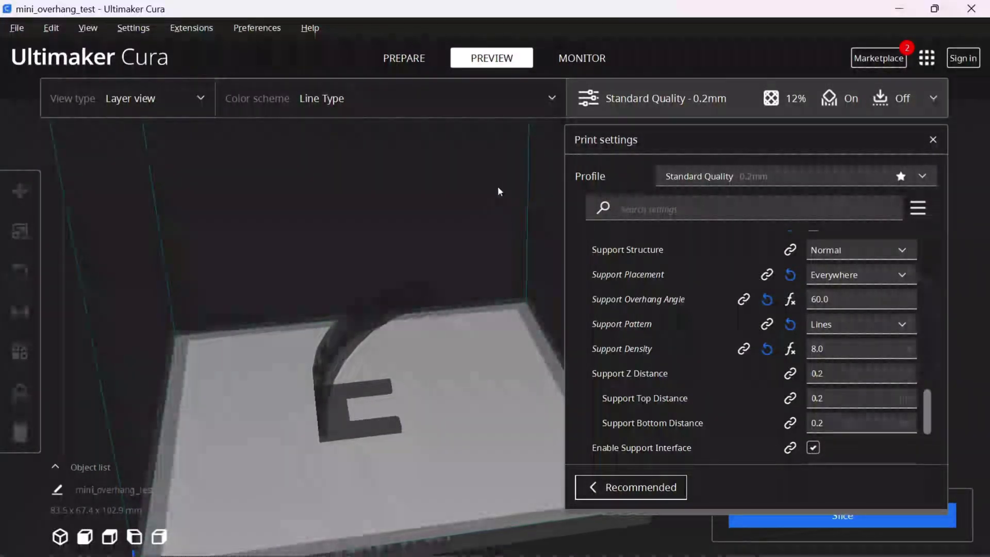
Reset Support Density to the default 20 and switch the pattern back to Grid.
left_click(766, 349)
left_click(767, 349)
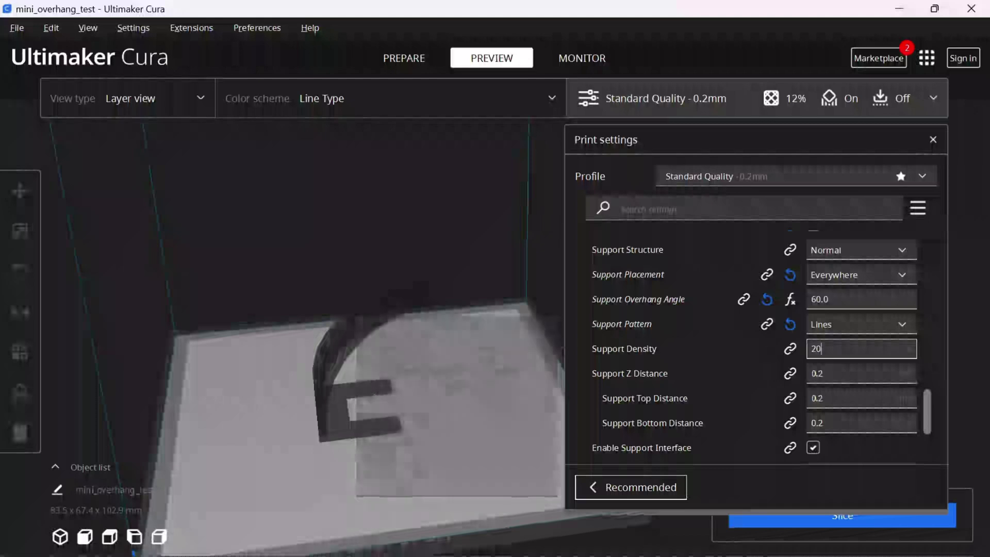
left_click(852, 328)
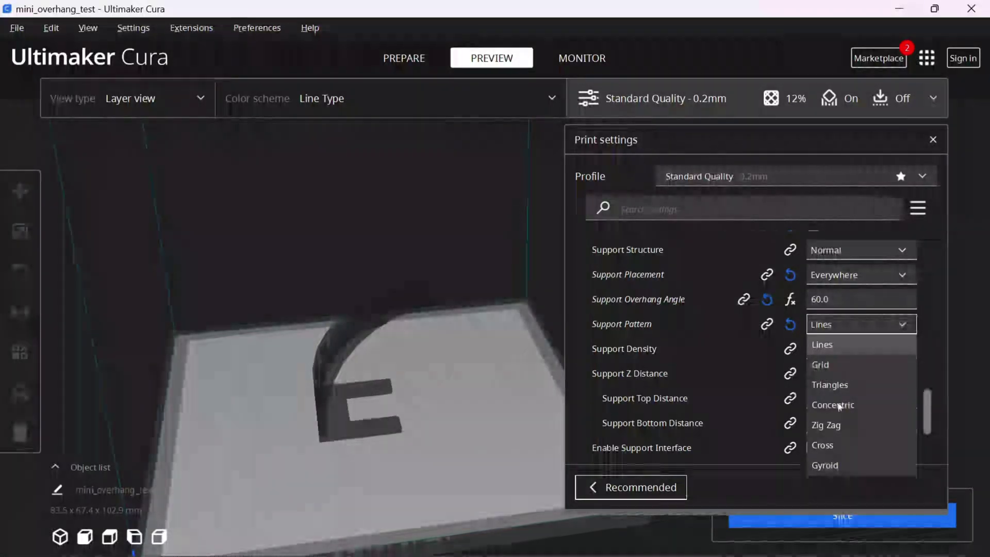
left_click(823, 365)
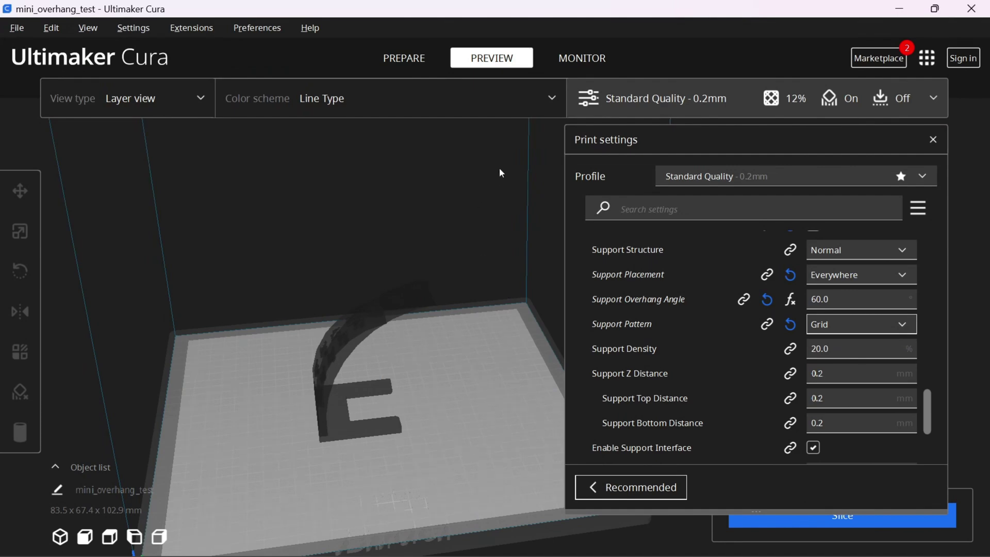
right_click_drag(497, 169, 474, 170)
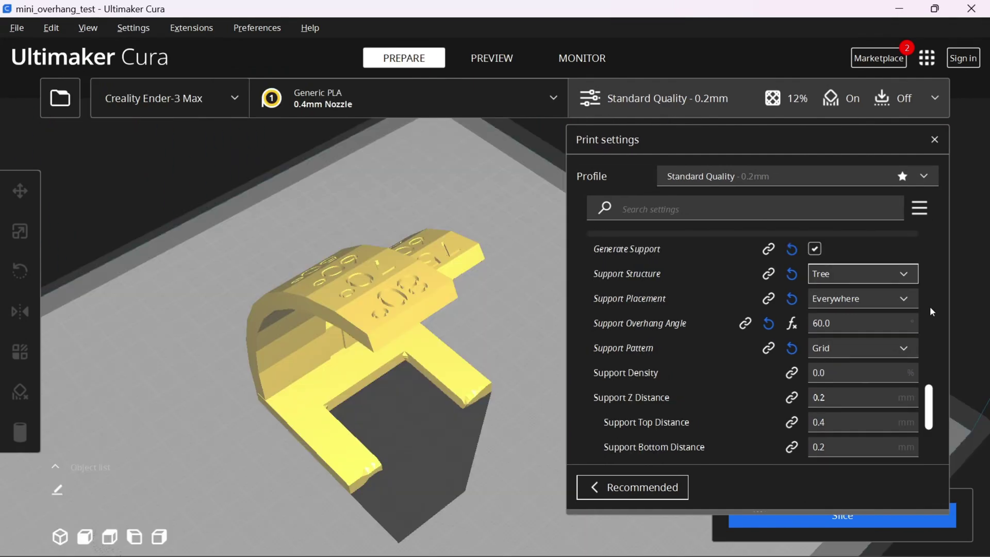
Set Support Structure back to Normal in the Print settings.
left_click(906, 278)
left_click(852, 293)
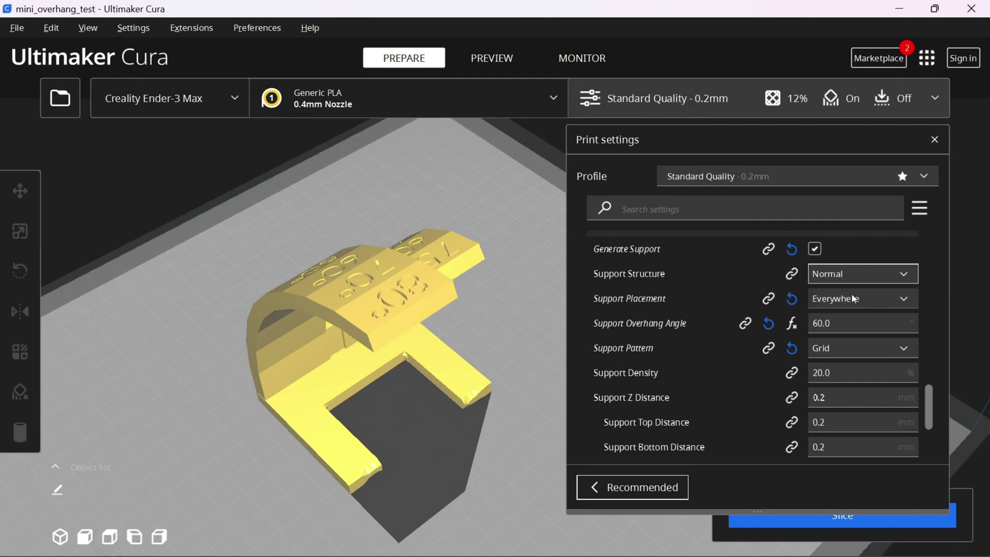
left_click(851, 273)
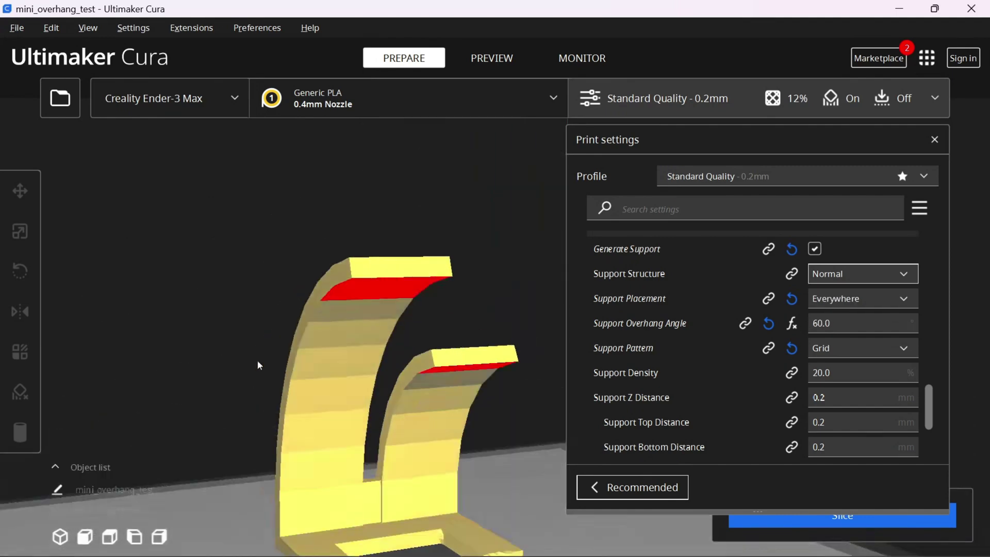
scroll(361, 297, "down", 1)
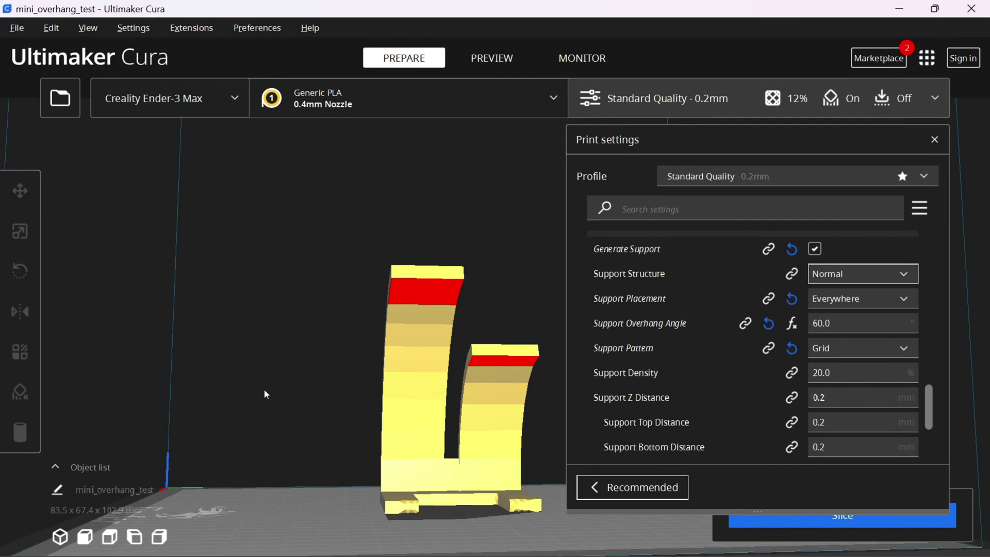
Orbit the model from the side and slice it with normal supports.
right_click_drag(266, 394, 479, 407)
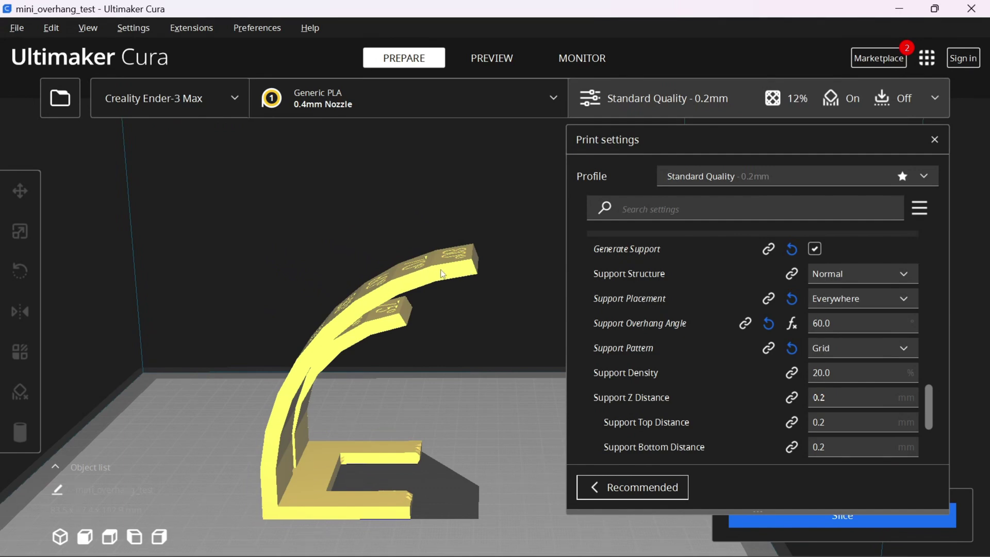
right_click_drag(410, 478, 201, 382)
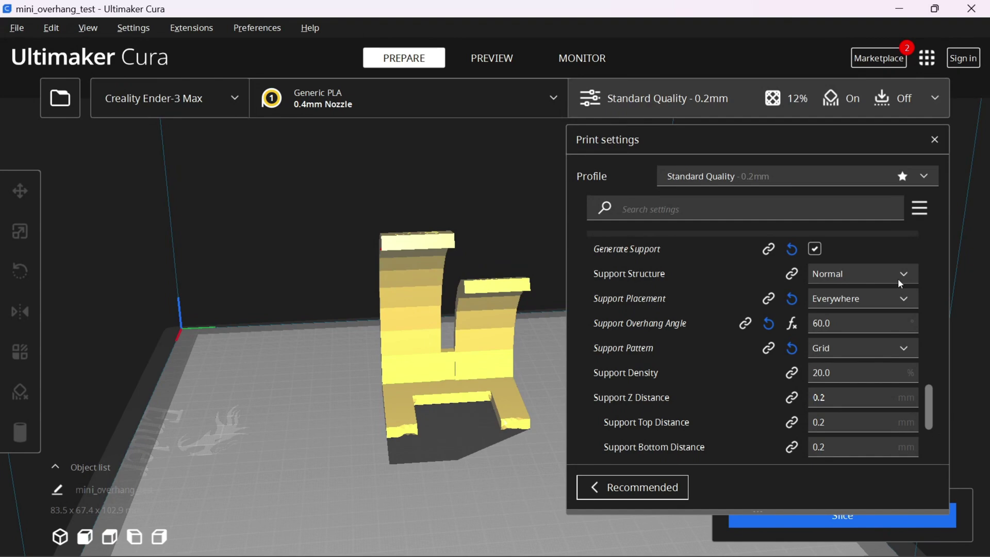
left_click(831, 517)
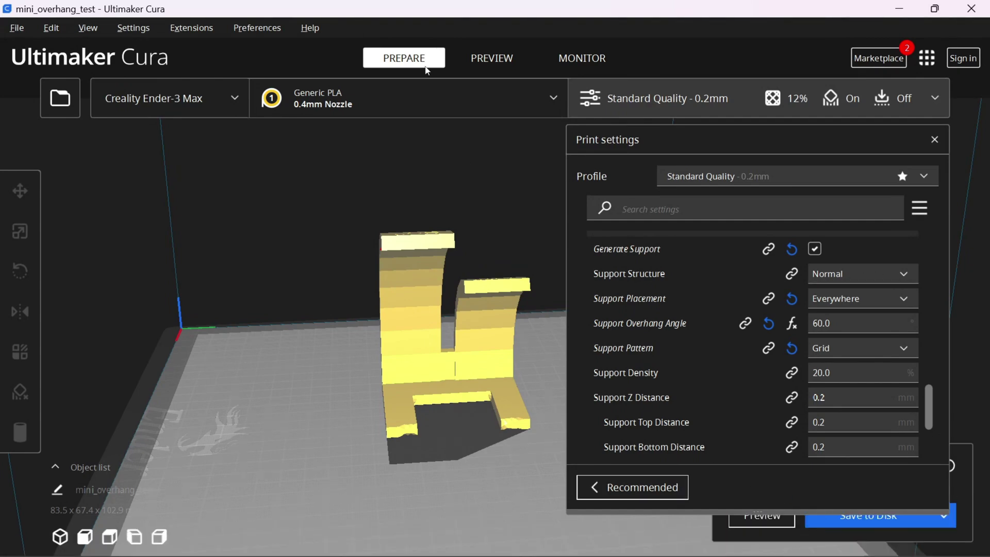
left_click(491, 58)
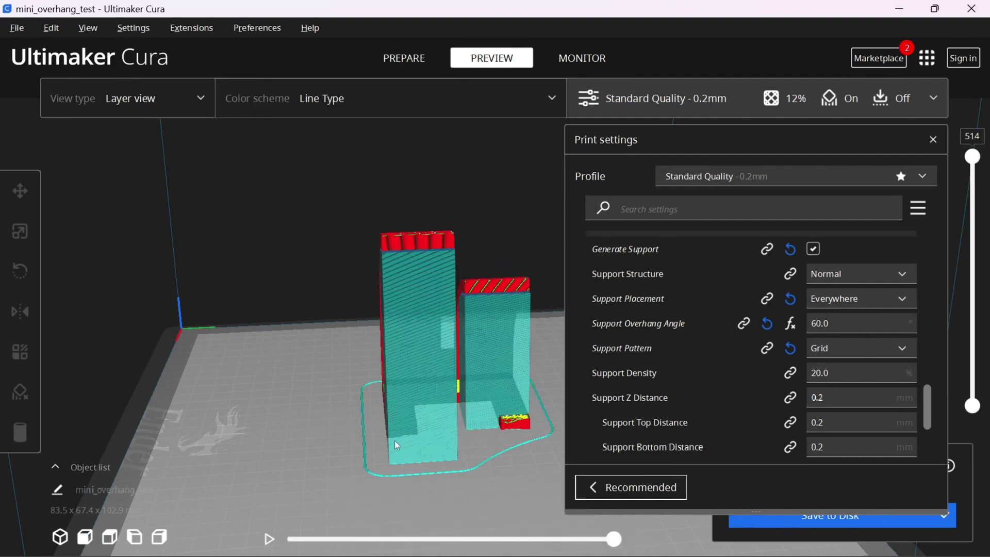
right_click_drag(548, 420, 464, 444)
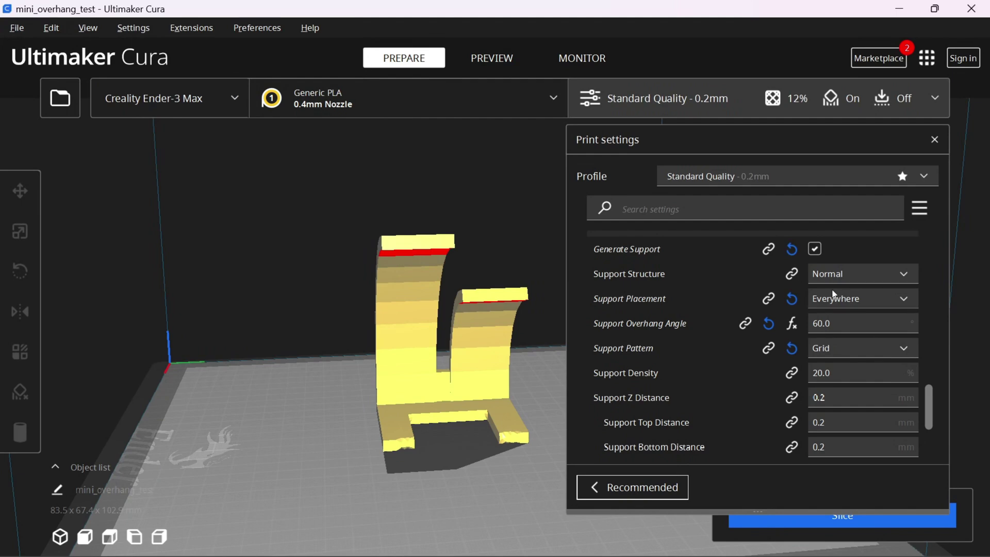
left_click(834, 298)
left_click(850, 319)
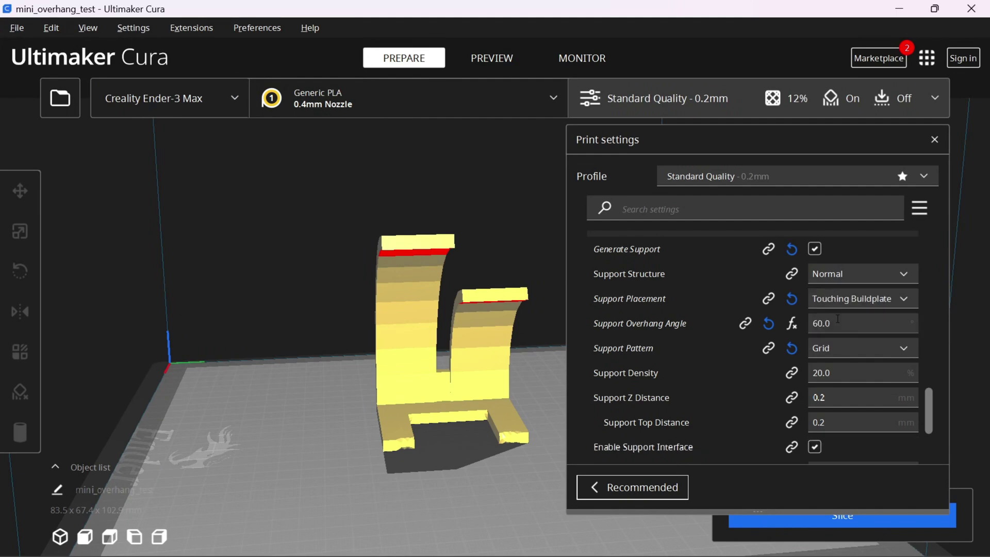
left_click(829, 522)
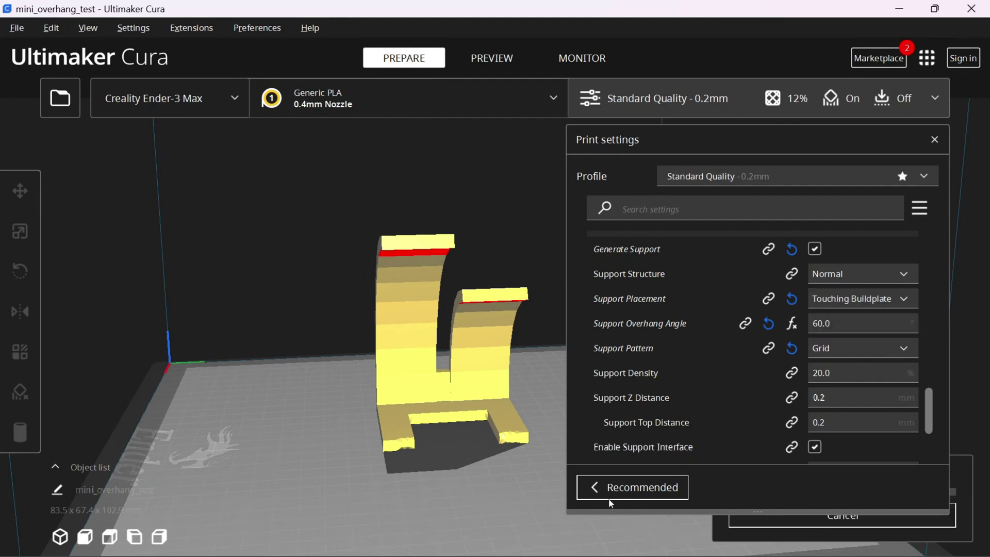
left_click(761, 517)
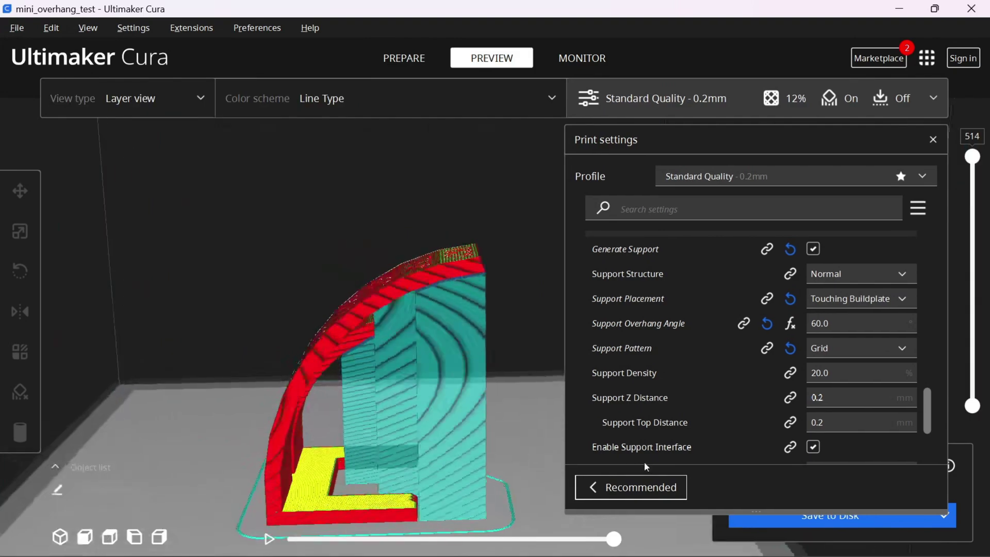
right_click_drag(443, 309, 422, 280)
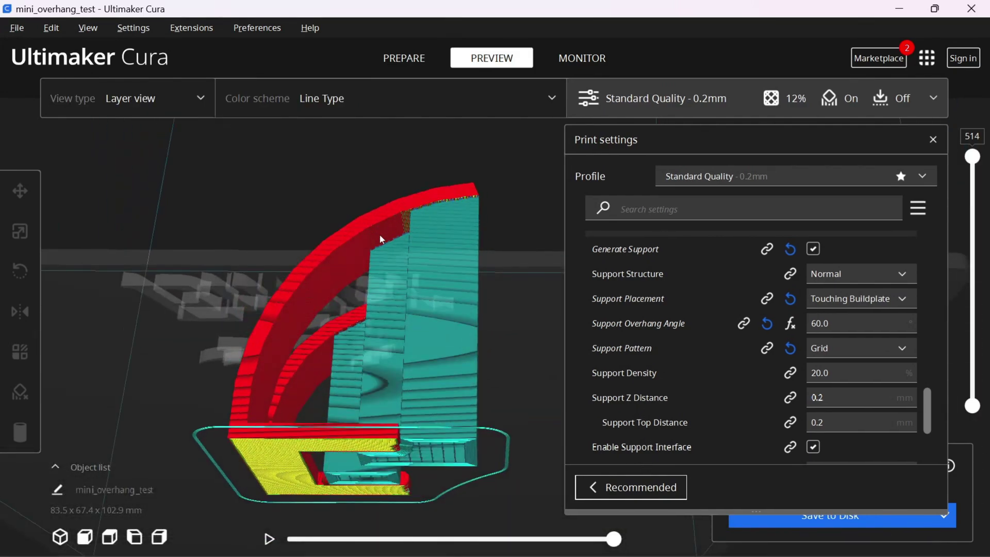
right_click_drag(422, 270, 216, 392)
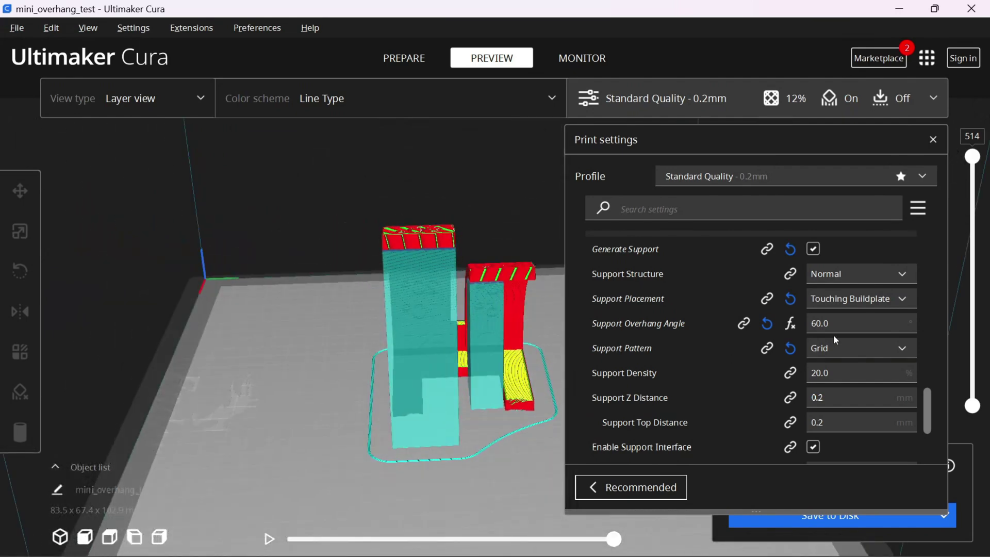
Switch supports to Tree, keep placement on Touching Buildplate, and close Print settings.
left_click(829, 273)
left_click(822, 313)
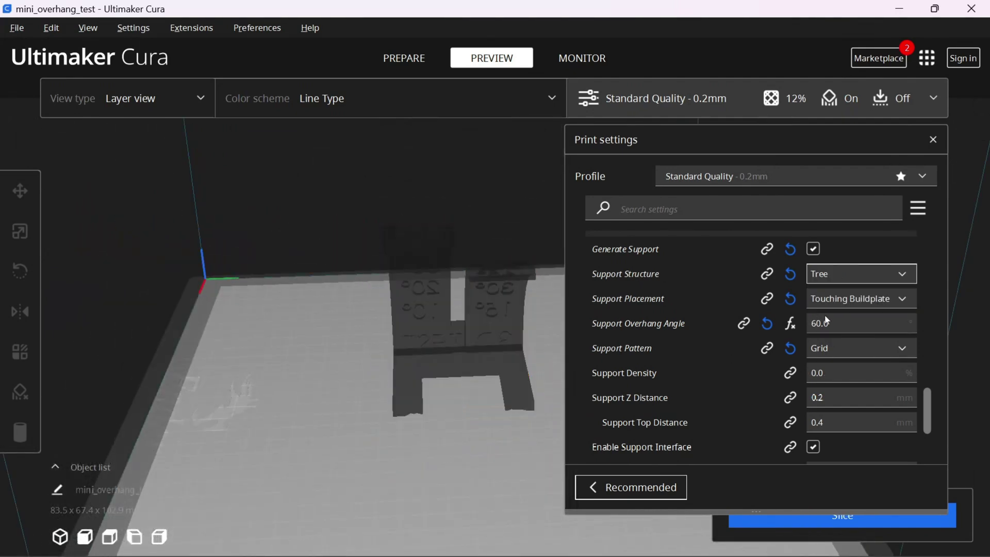
mouse_move(826, 321)
left_click(826, 300)
left_click(828, 324)
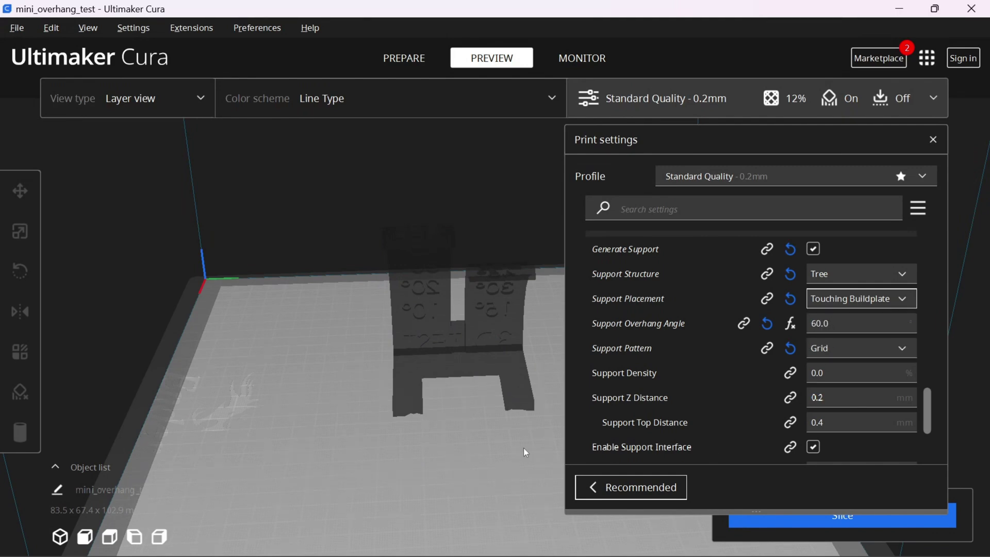
left_click(933, 139)
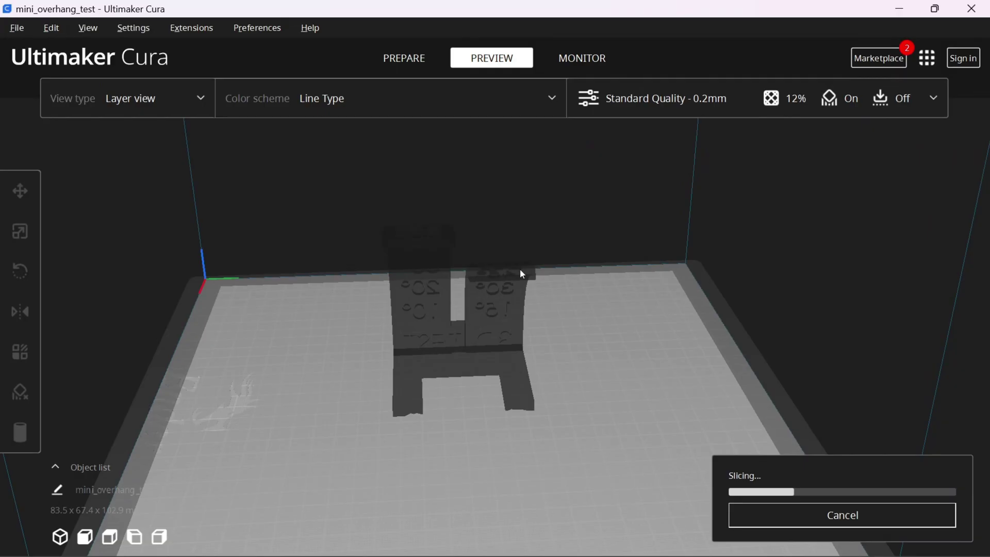
scroll(421, 317, "up", 3)
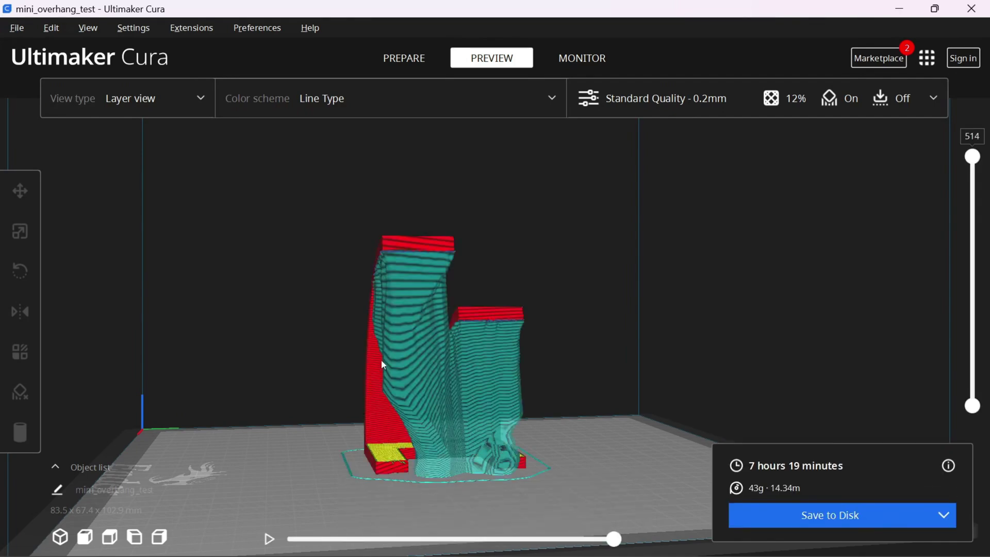
Orbit the sliced tree supports from the sides, plate level, arch top and front.
right_click_drag(573, 444, 457, 457)
right_click_drag(609, 460, 398, 465)
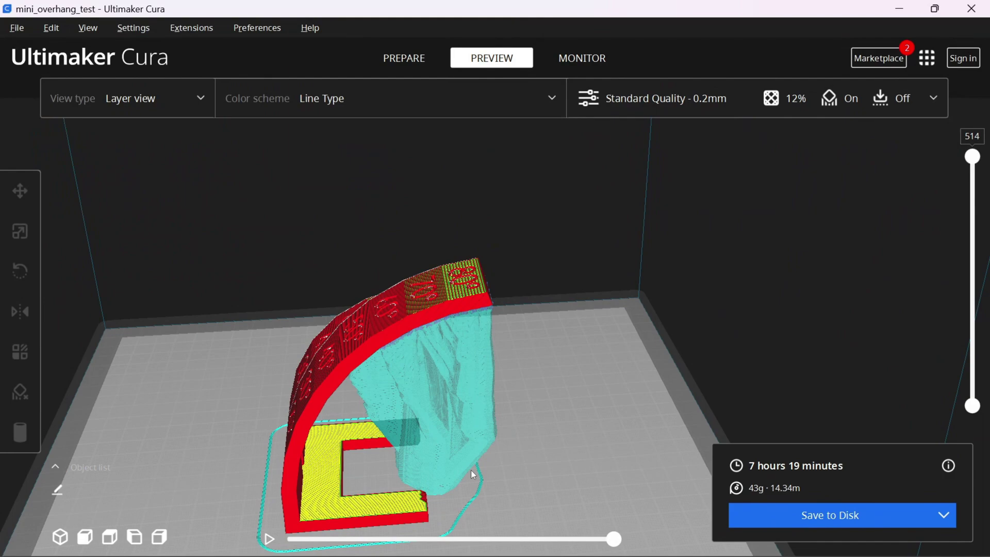
right_click_drag(471, 469, 400, 457)
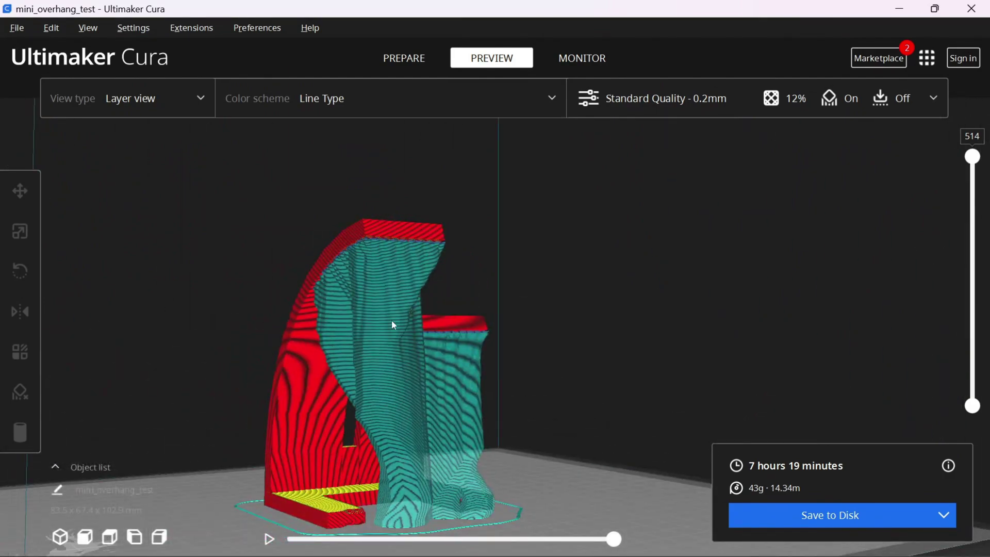
right_click_drag(392, 324, 435, 357)
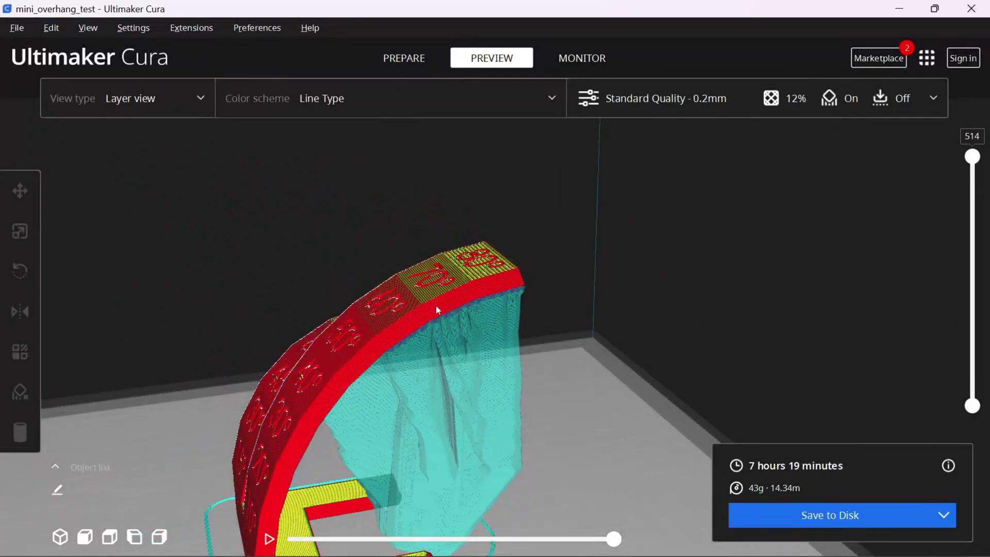
right_click_drag(513, 308, 268, 319)
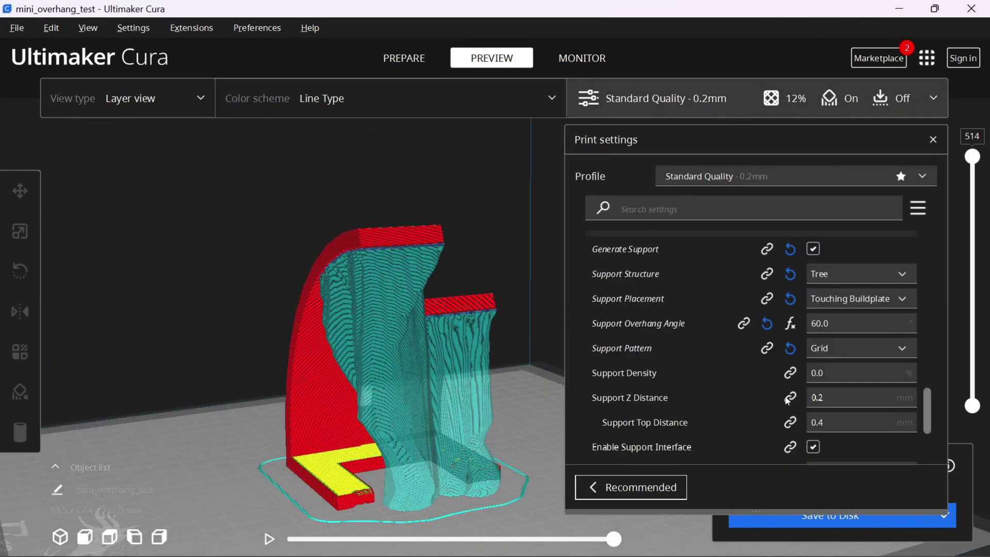
Change Support Placement to Everywhere and reslice the model.
left_click(829, 299)
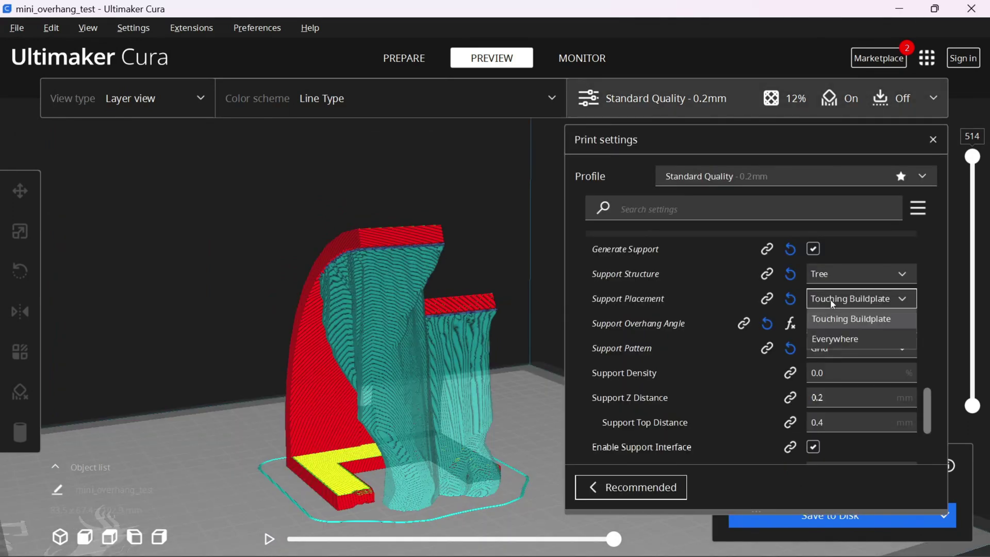
left_click(826, 336)
left_click(852, 517)
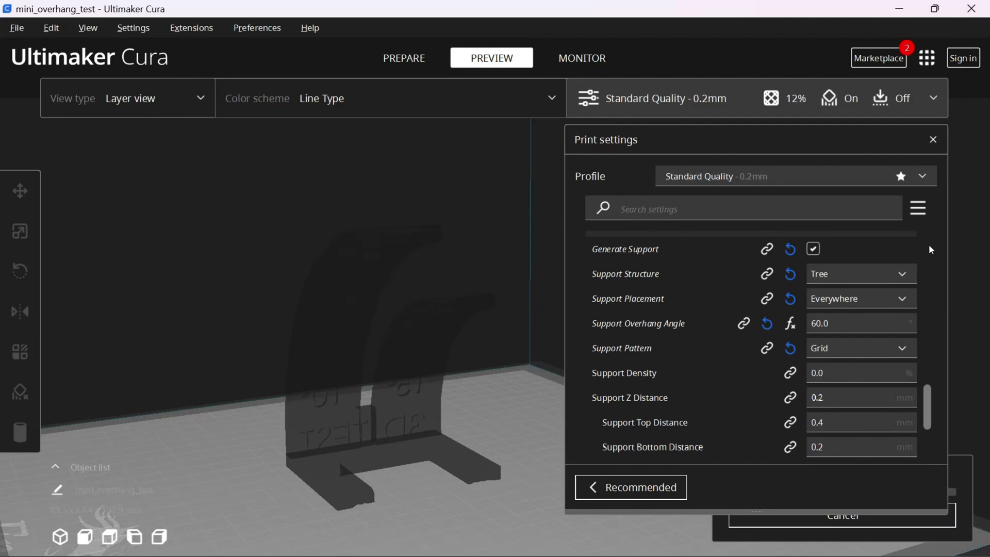
Close Print settings, orbit the new slice, and reopen the custom print settings.
left_click(933, 140)
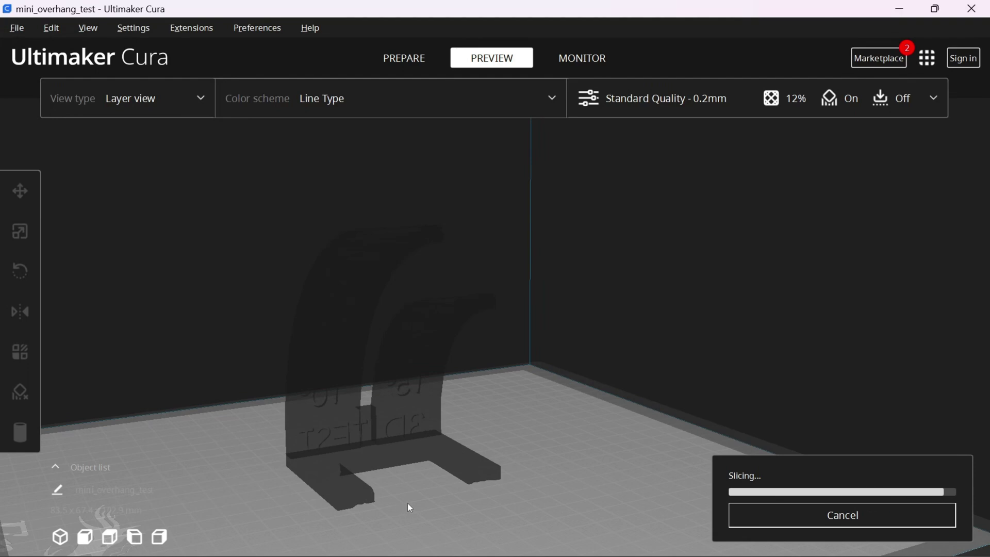
right_click_drag(473, 483, 557, 417)
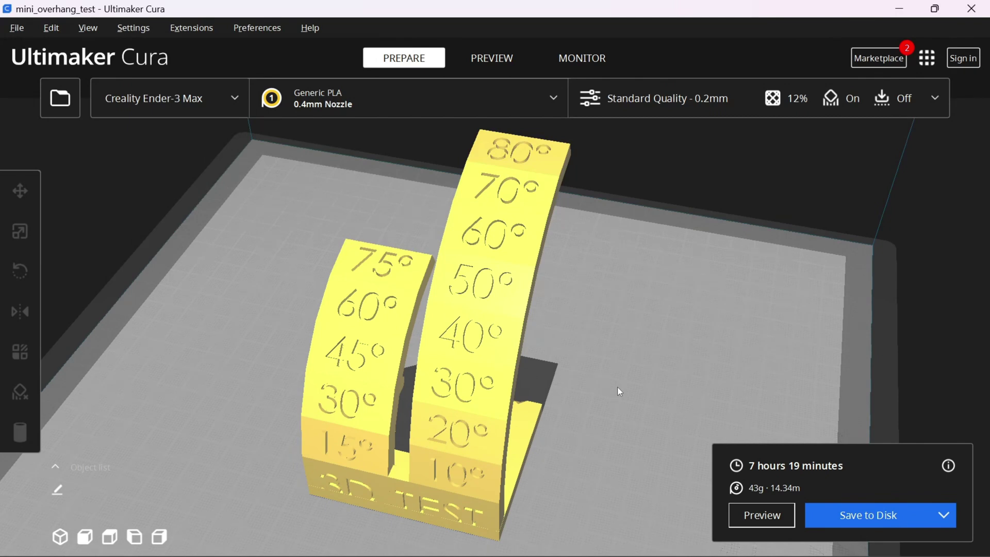
left_click(935, 98)
Switch supports back to Normal and set the overhang angle to 60°.
scroll(696, 348, "down", 3)
scroll(805, 268, "up", 1)
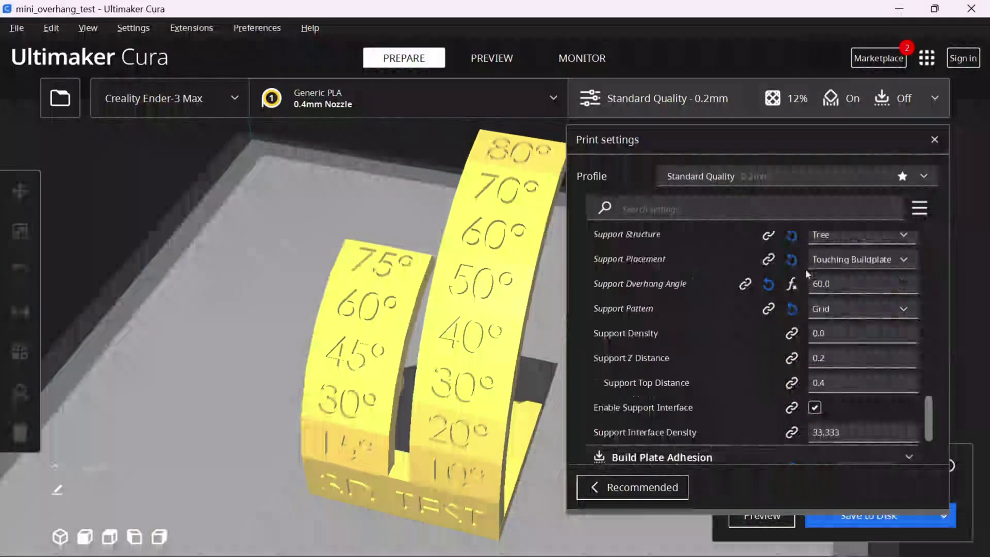
left_click(839, 281)
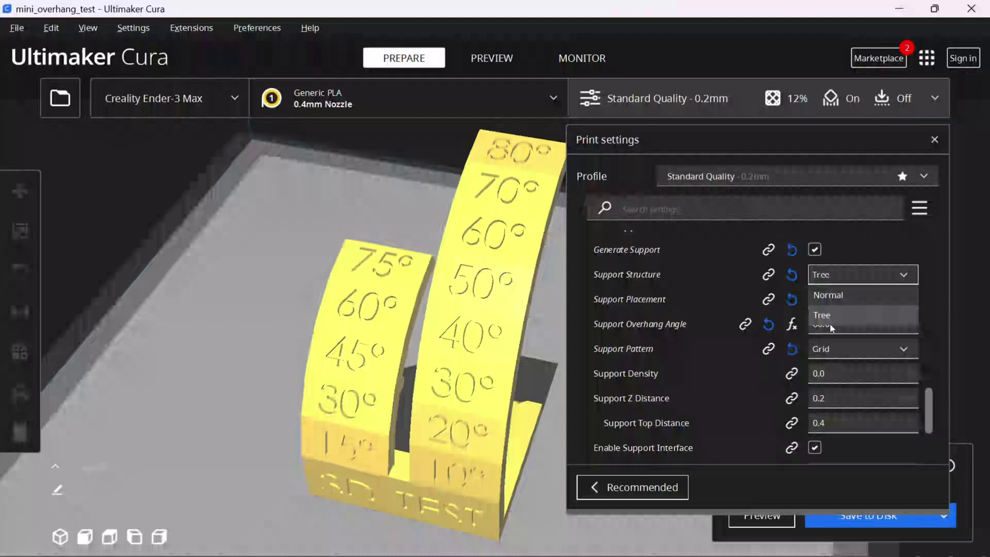
left_click(831, 296)
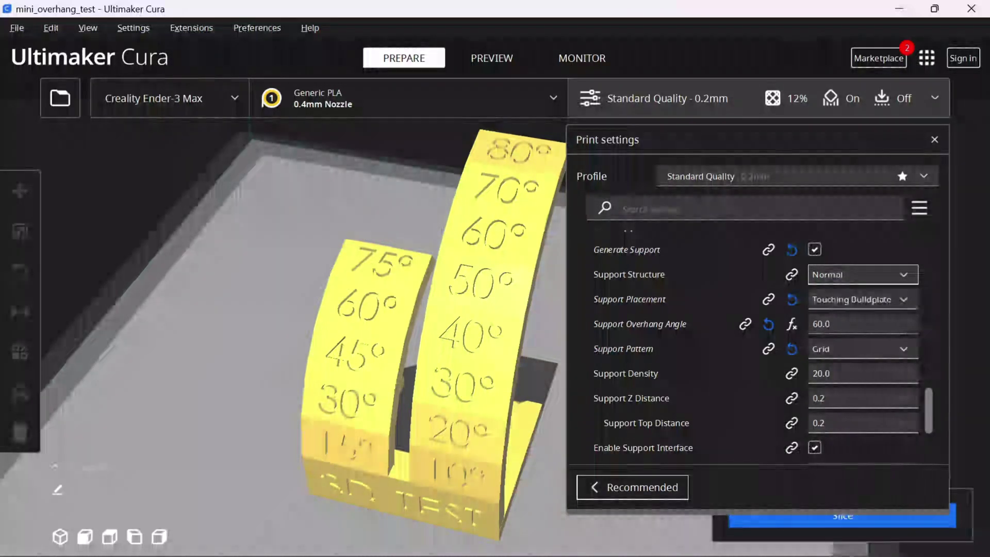
left_click(845, 323)
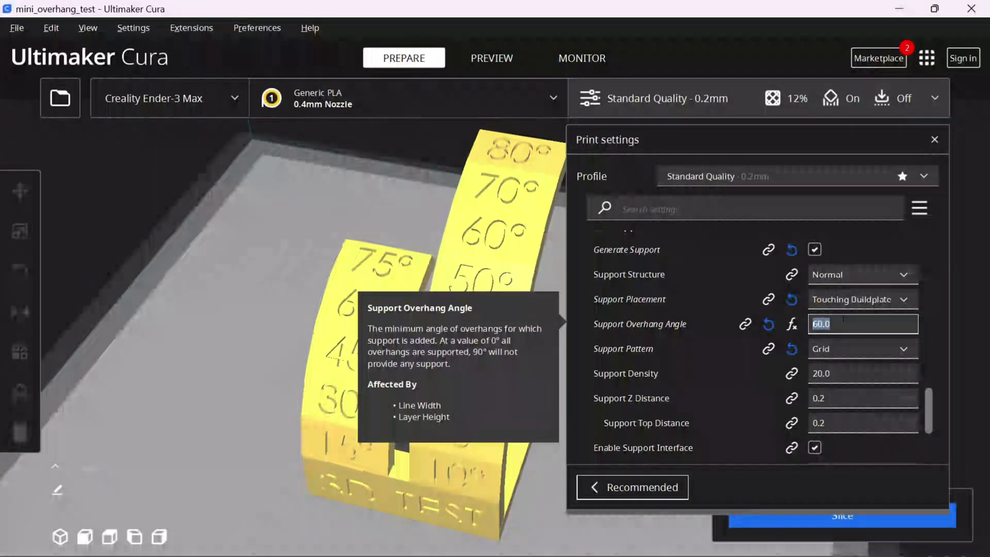
type("40")
key("Return")
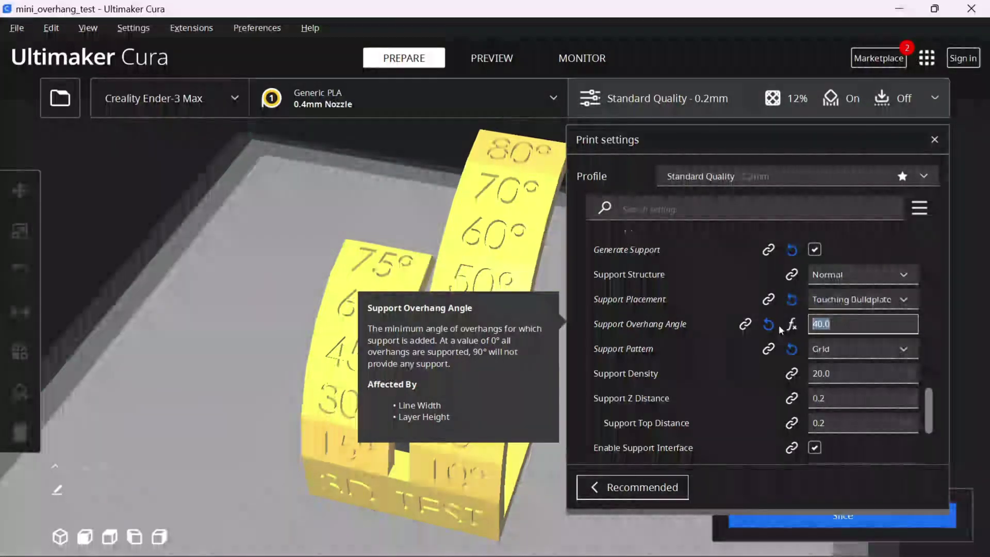
type("60")
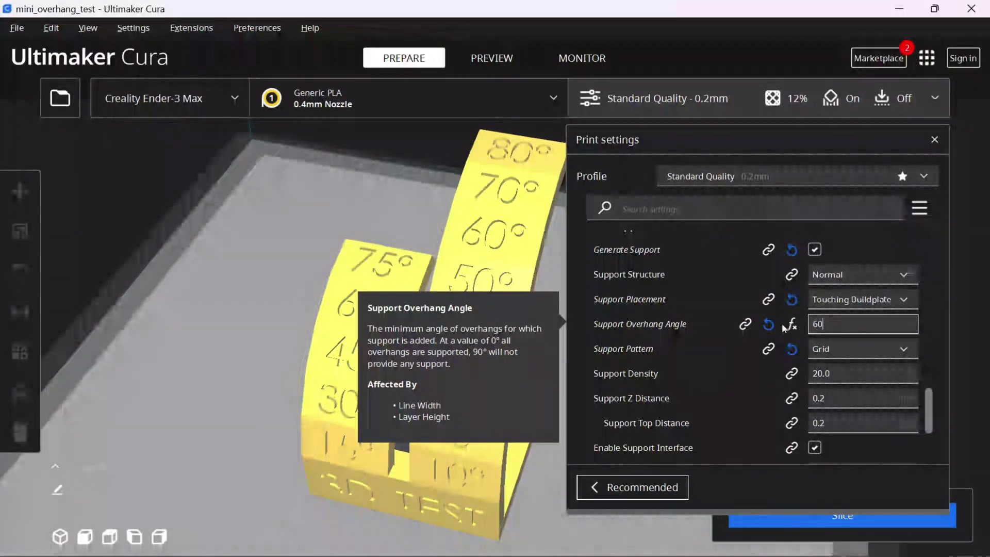
Set the support pattern to Zig Zag and edit the support density, keeping 20%.
left_click(858, 349)
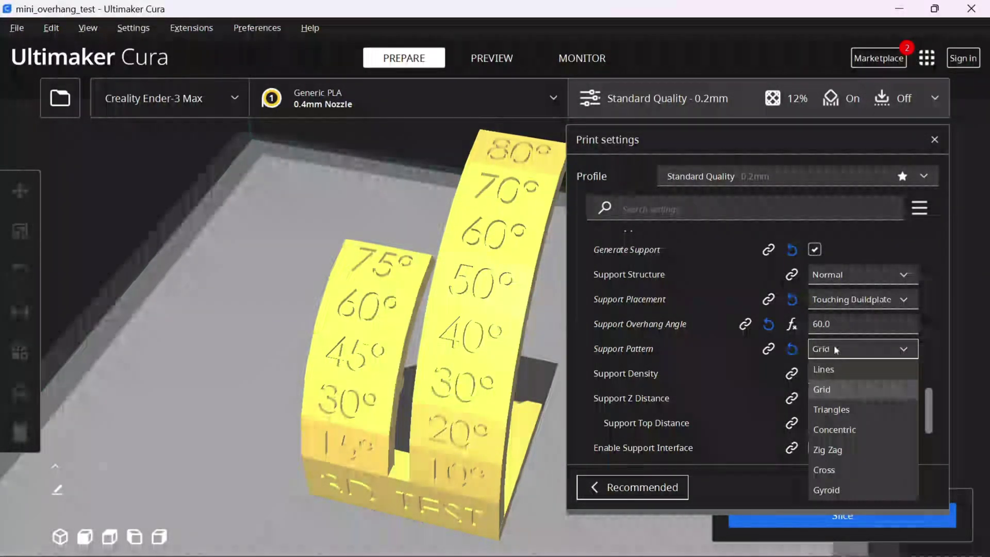
left_click(831, 449)
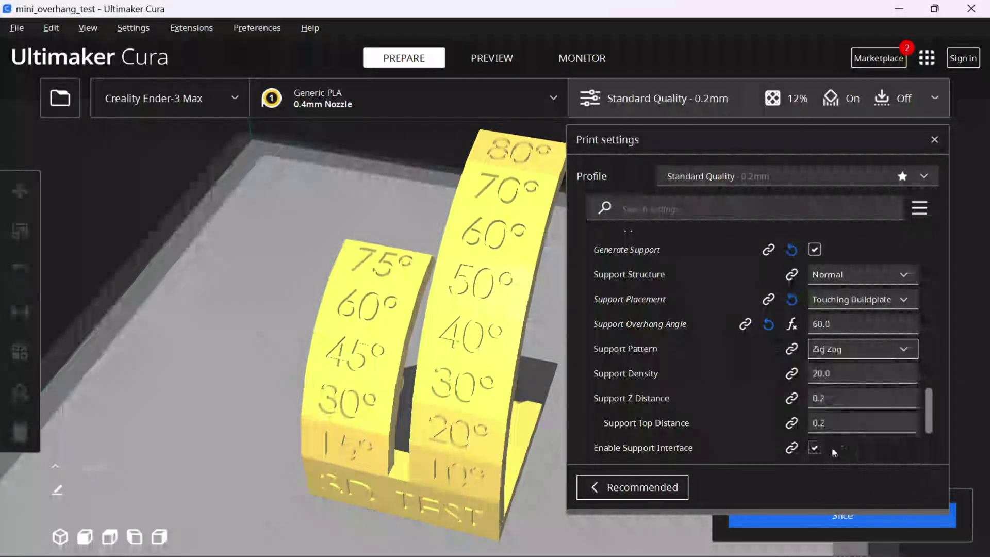
left_click(817, 373)
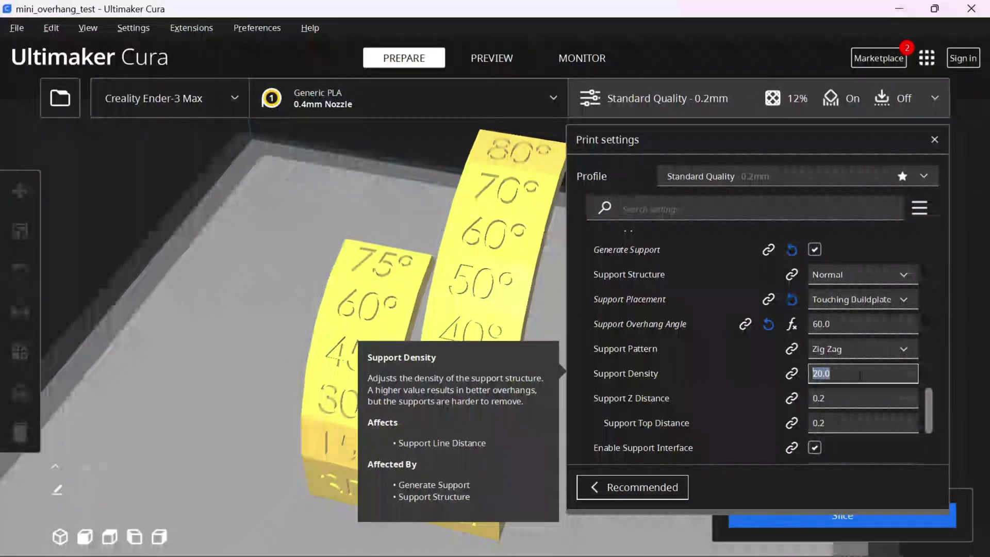
type("10")
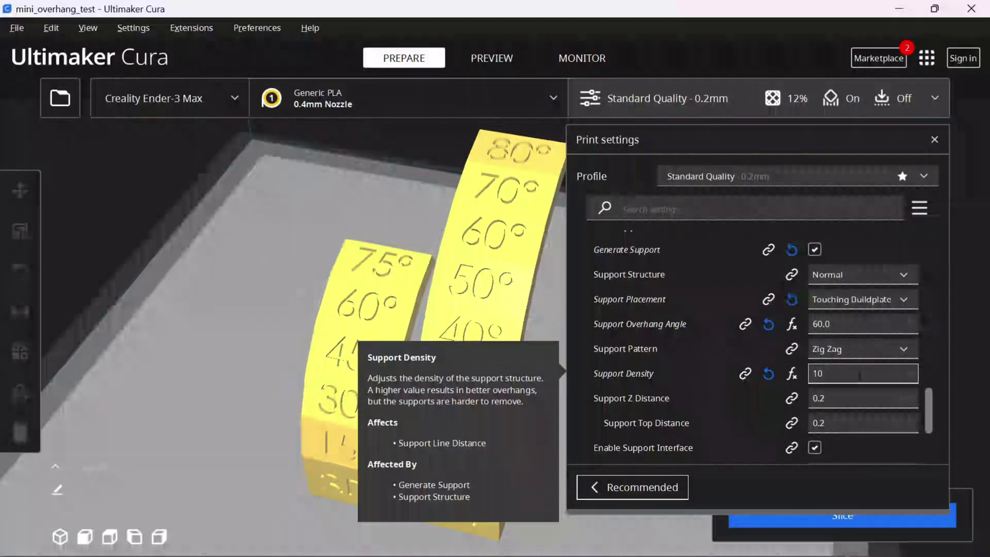
type(".0")
left_click_drag(830, 373, 802, 376)
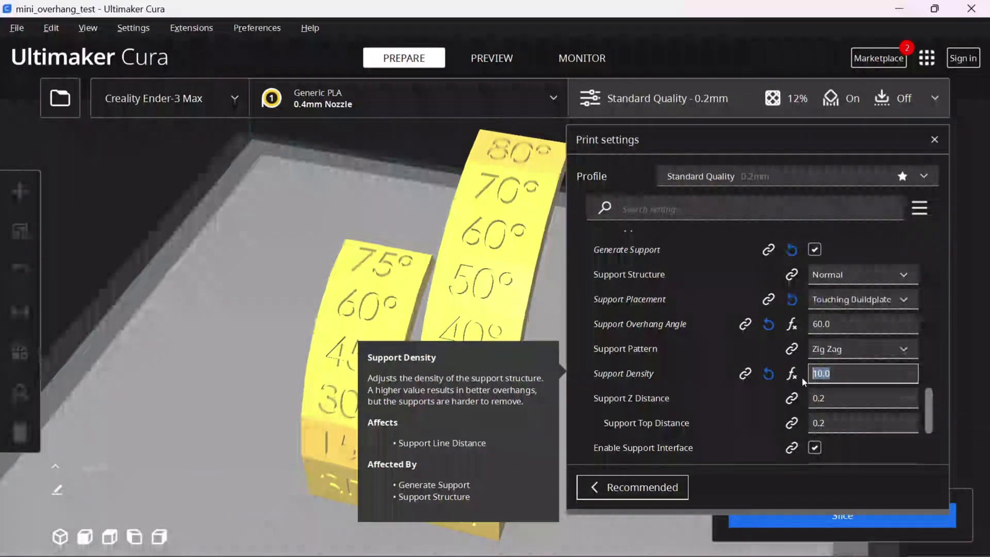
type("15")
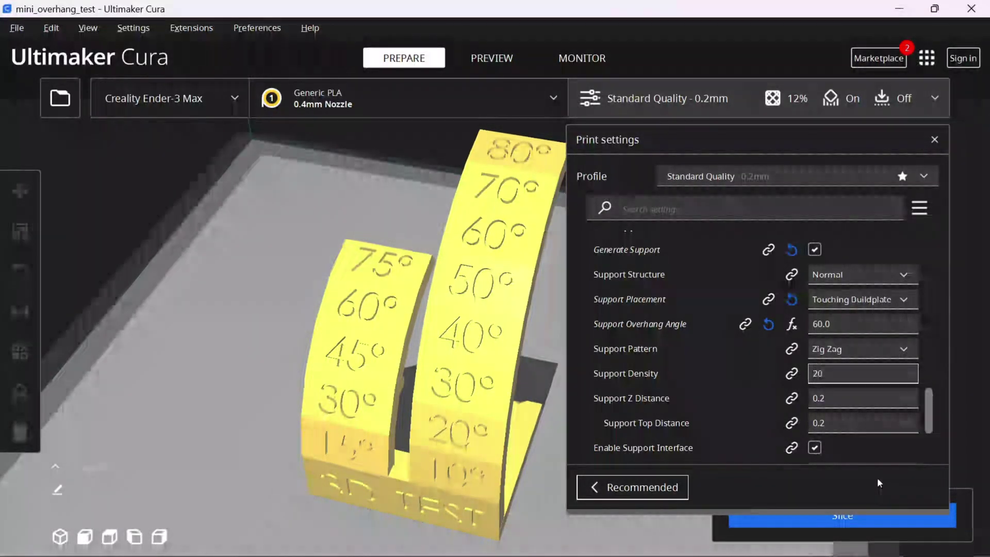
right_click_drag(412, 361, 411, 121)
Close Print settings and orbit the unsliced model to face its engraved angle labels.
right_click_drag(355, 241, 419, 351)
right_click_drag(557, 428, 423, 353)
left_click(934, 139)
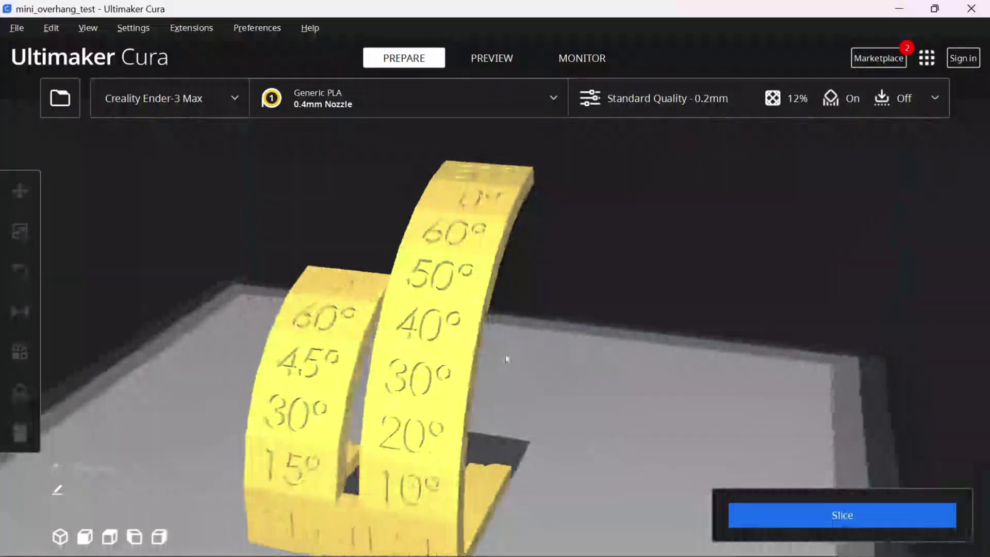
right_click_drag(504, 355, 692, 374)
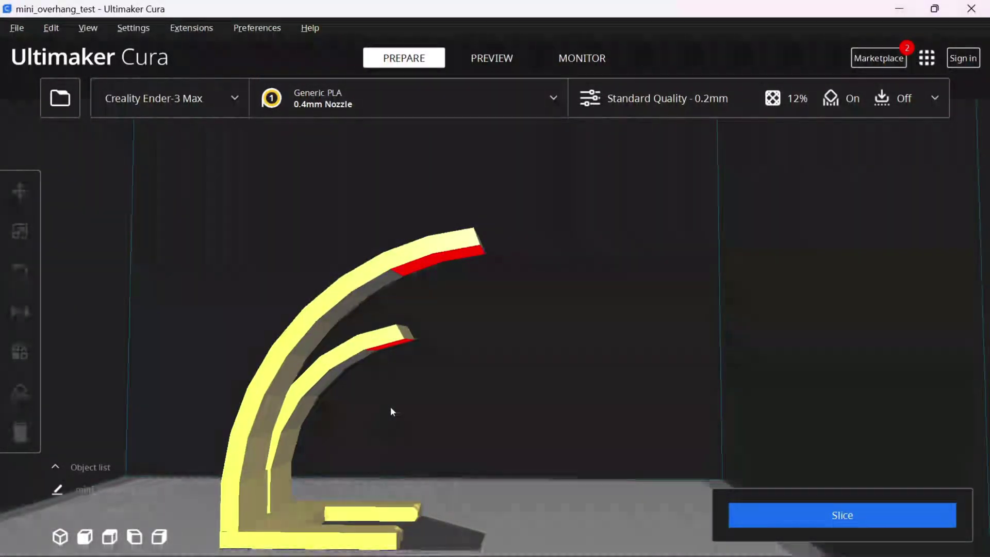
right_click_drag(391, 407, 548, 444)
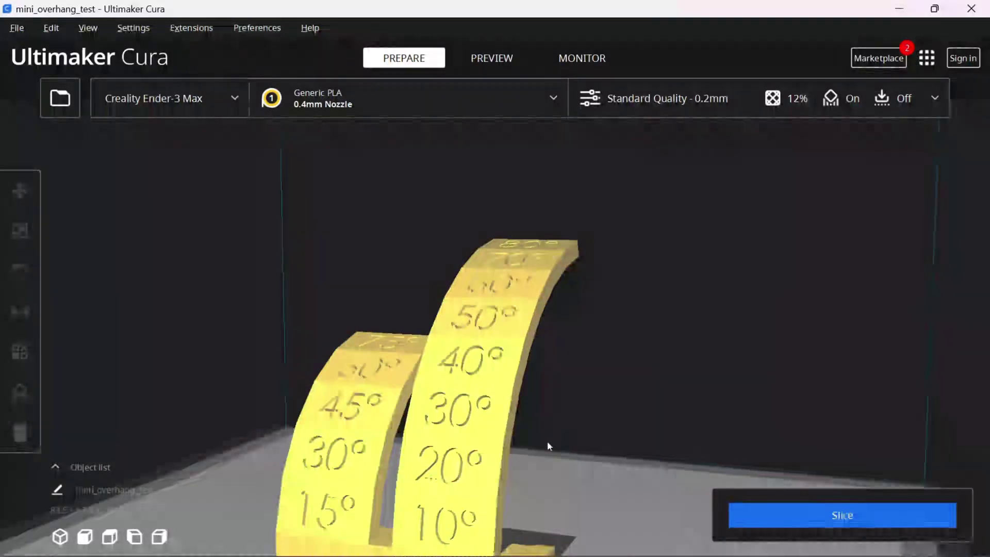
scroll(546, 441, "down", 4)
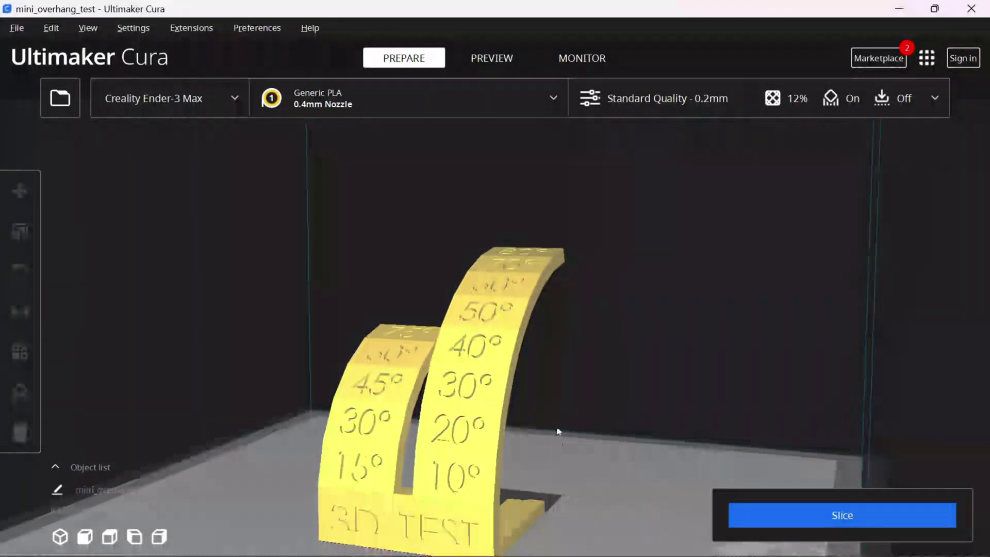